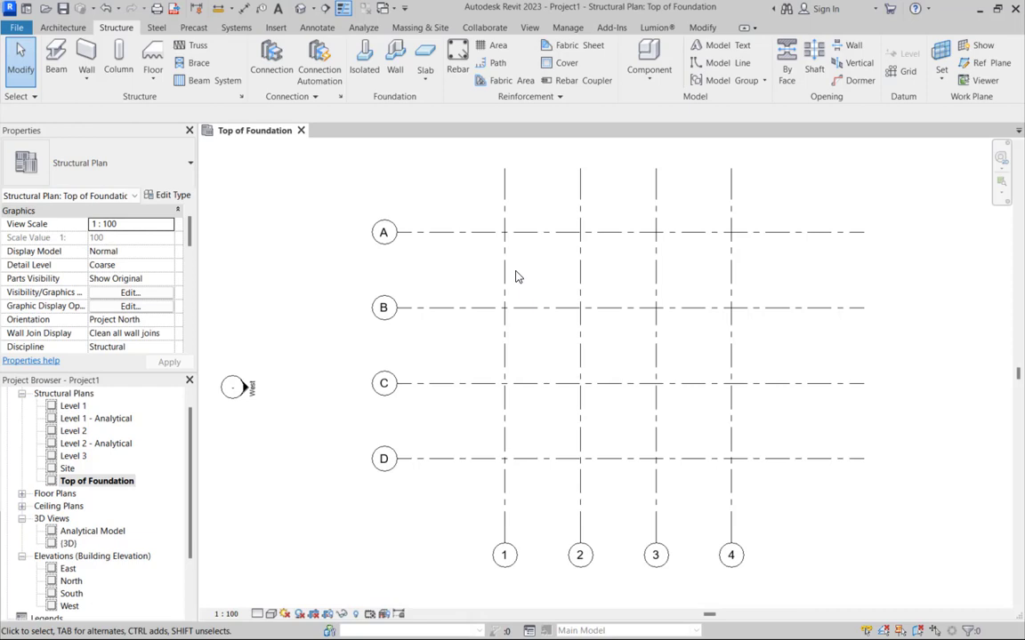
Step: Examine the layout of grids A–D and 1–4 in the Top of Foundation structural plan
scroll(514, 277, down, 3)
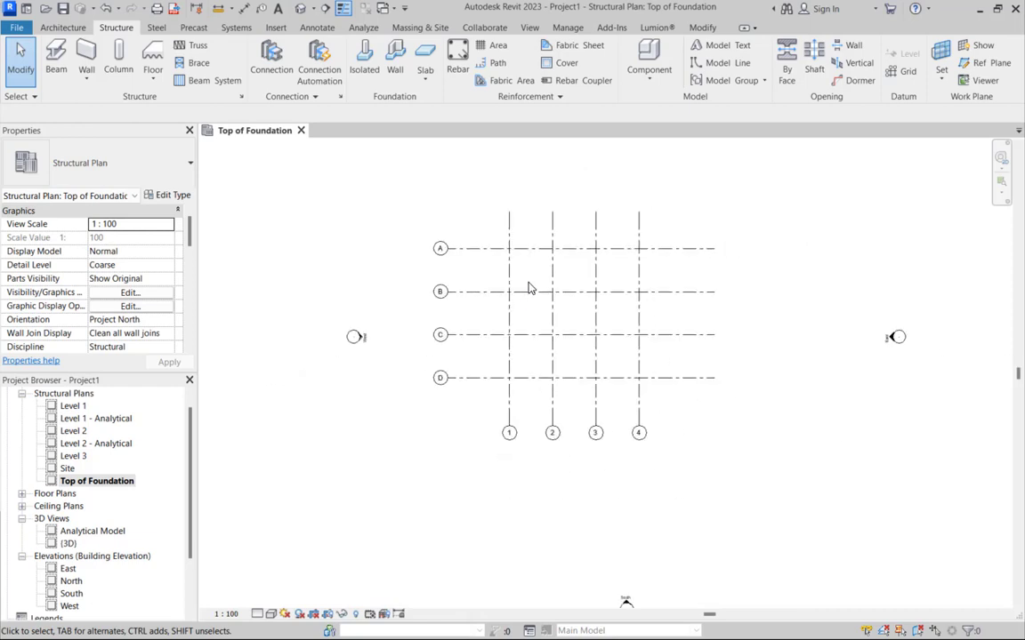
scroll(528, 287, up, 2)
scroll(523, 263, down, 1)
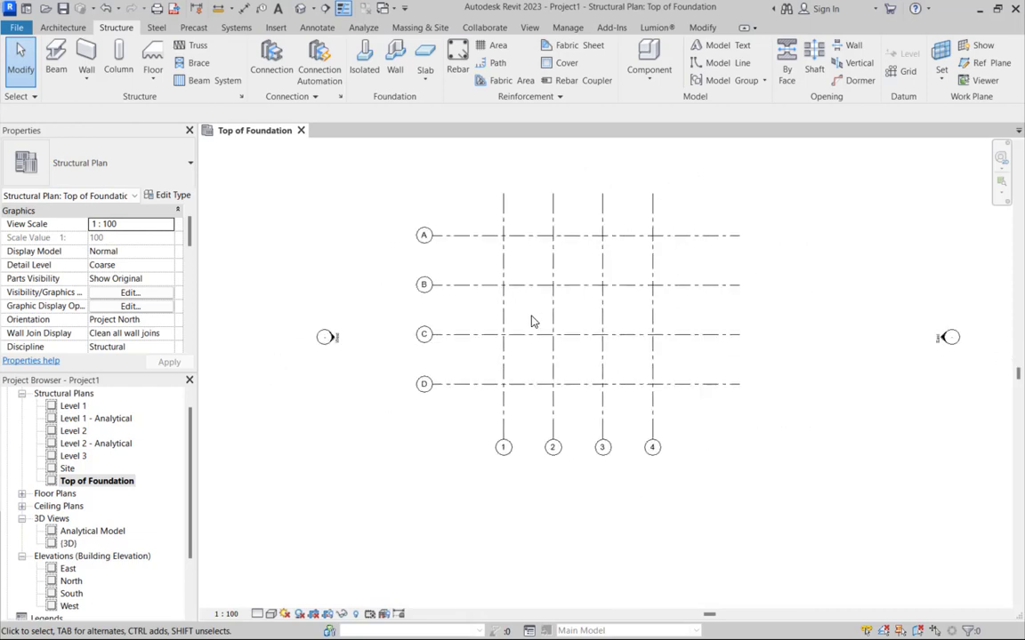
scroll(531, 321, up, 2)
scroll(504, 303, down, 1)
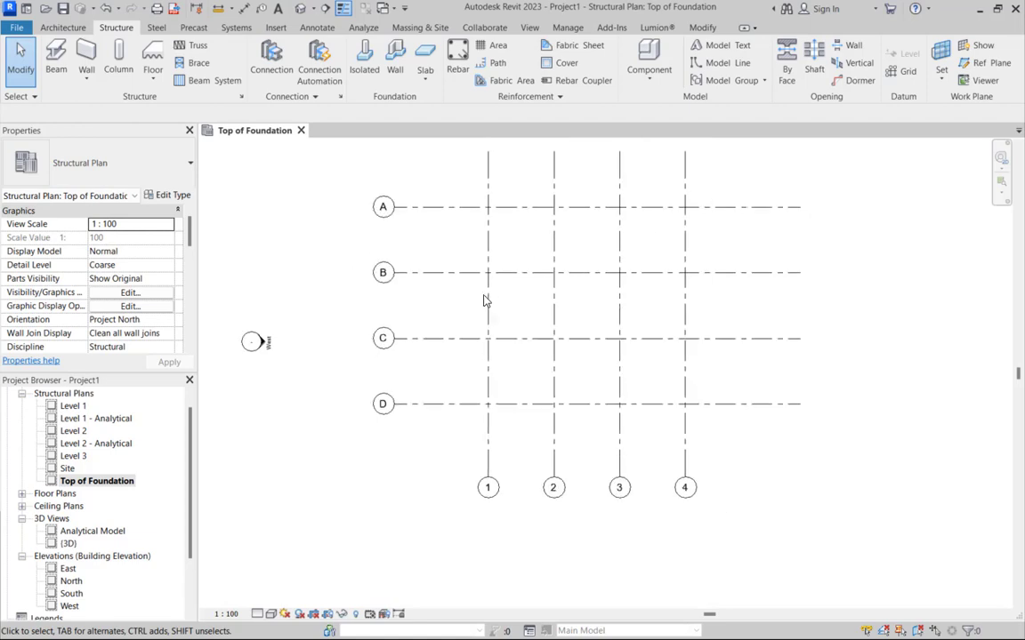
scroll(520, 303, up, 2)
scroll(509, 295, down, 1)
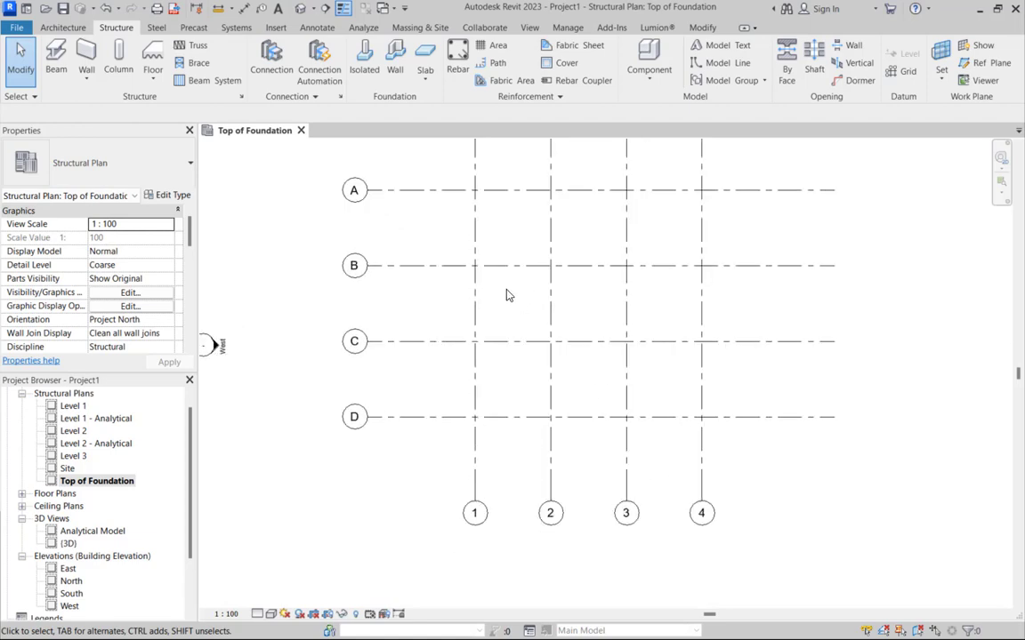
scroll(507, 296, down, 3)
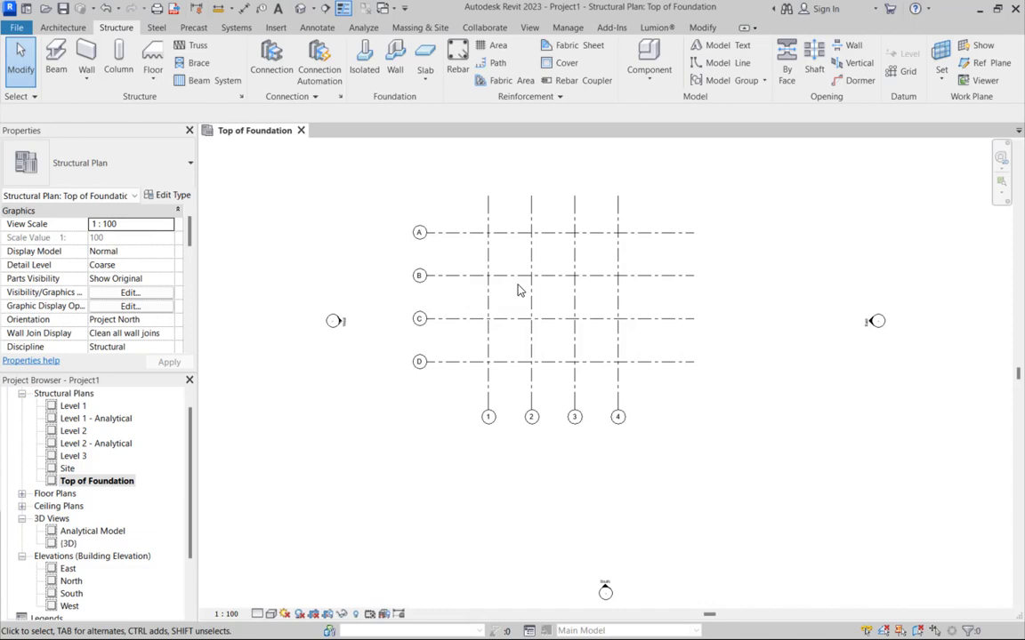
scroll(519, 290, up, 2)
scroll(495, 270, down, 3)
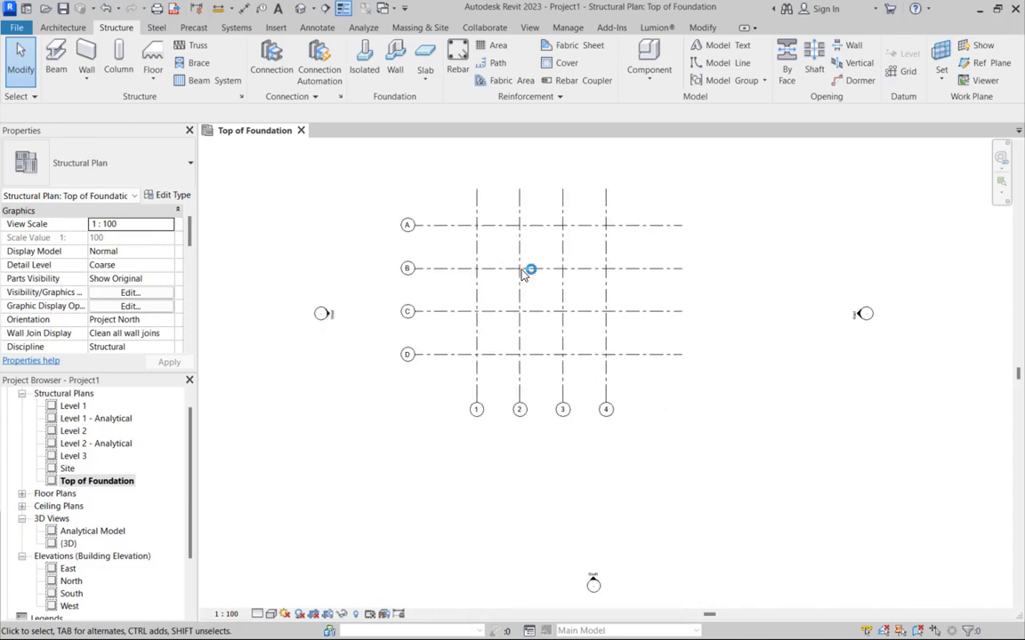
scroll(533, 272, up, 4)
scroll(539, 280, down, 3)
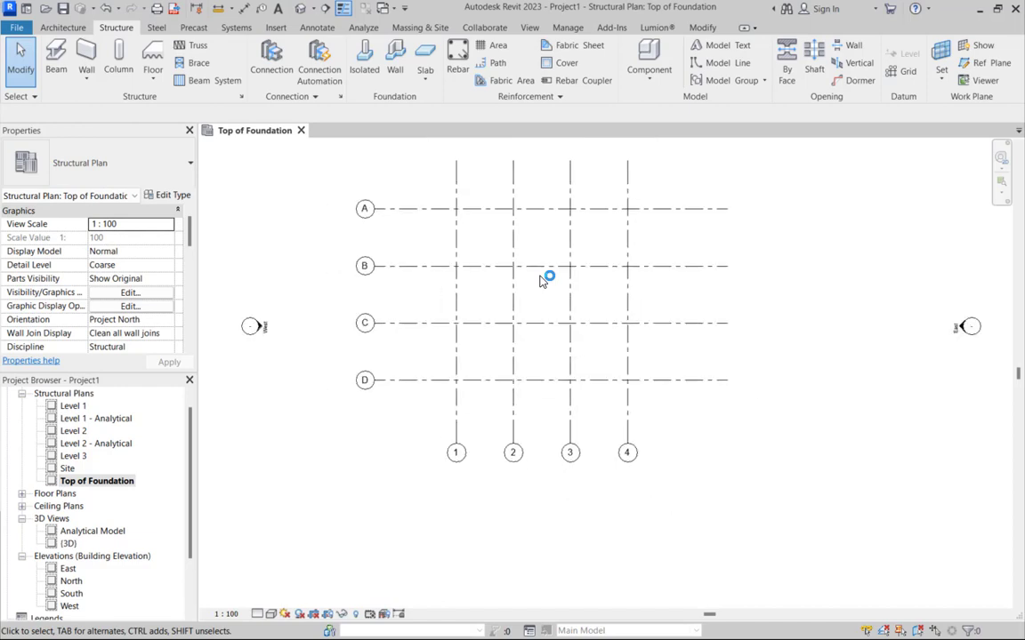
scroll(540, 282, down, 2)
scroll(540, 282, down, 2)
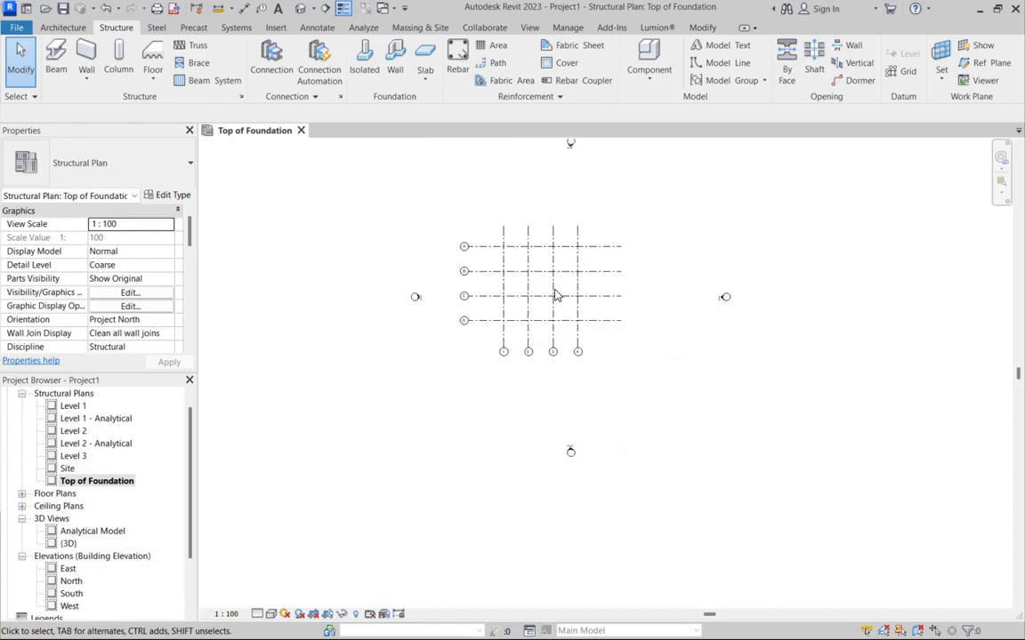
scroll(544, 284, up, 4)
scroll(554, 291, down, 2)
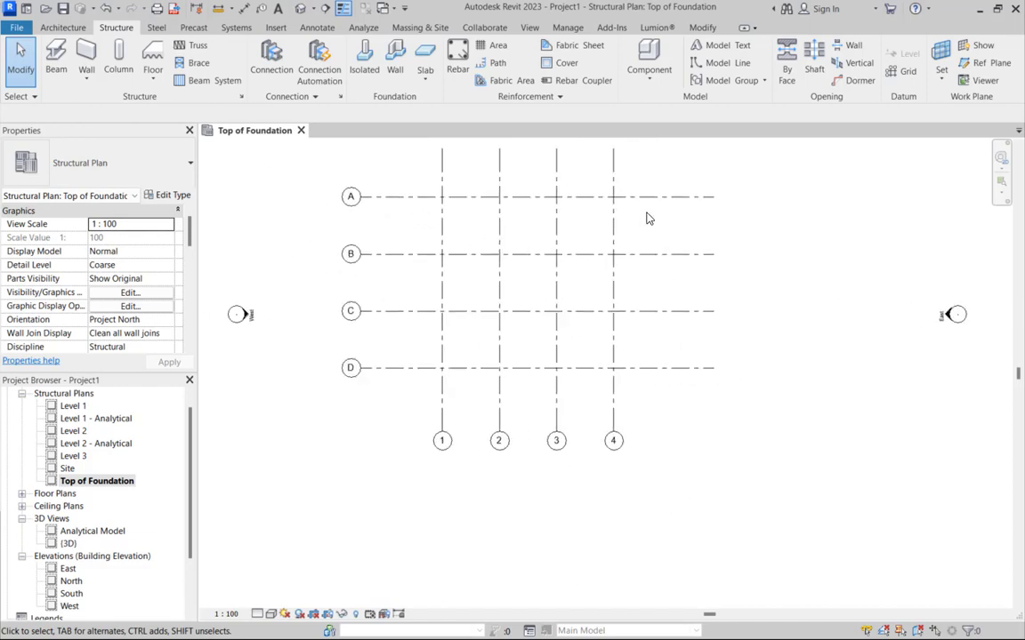
scroll(512, 334, down, 2)
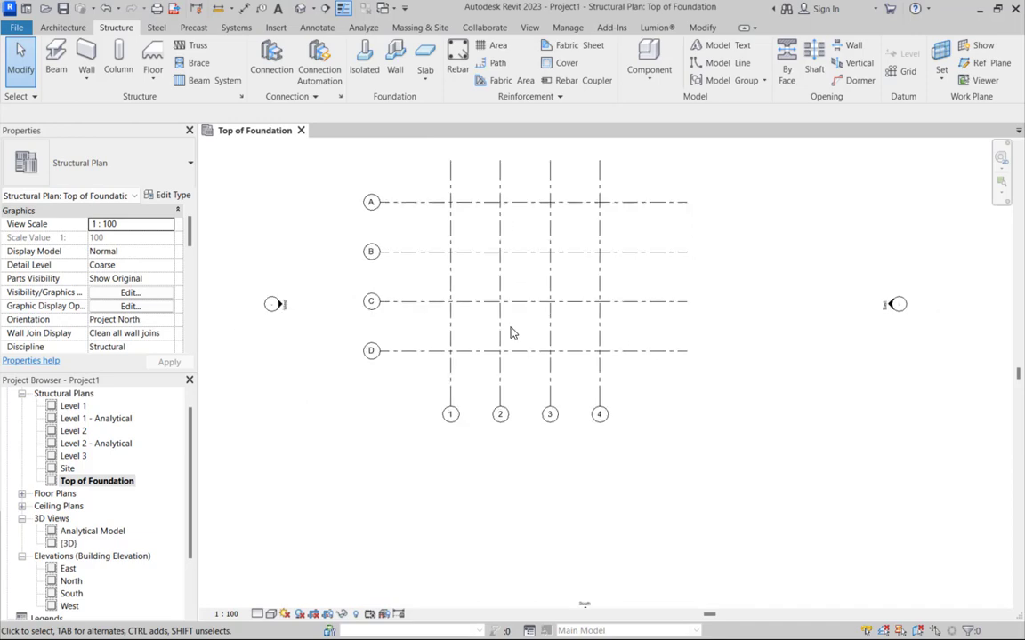
scroll(521, 335, down, 1)
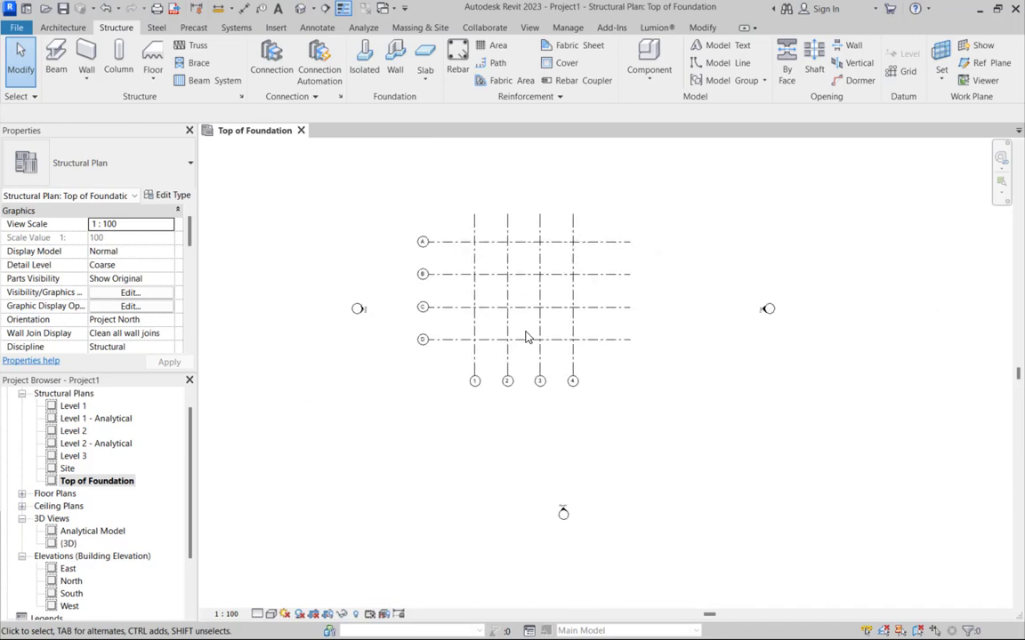
scroll(526, 337, up, 2)
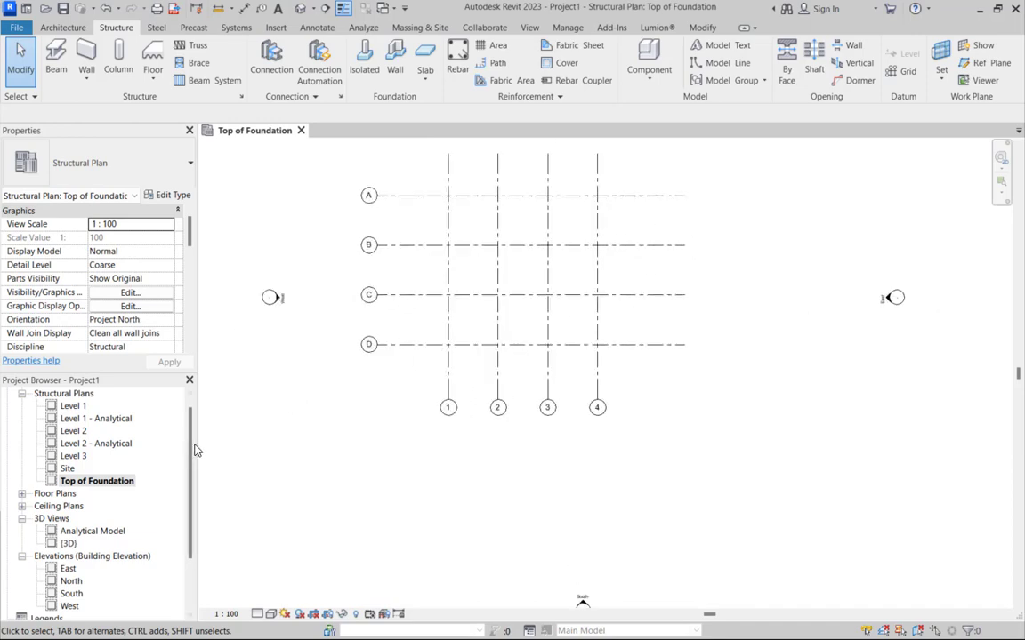
Step: Open the East elevation and examine the levels from Top of Foundation up to Level 3
scroll(194, 449, down, 2)
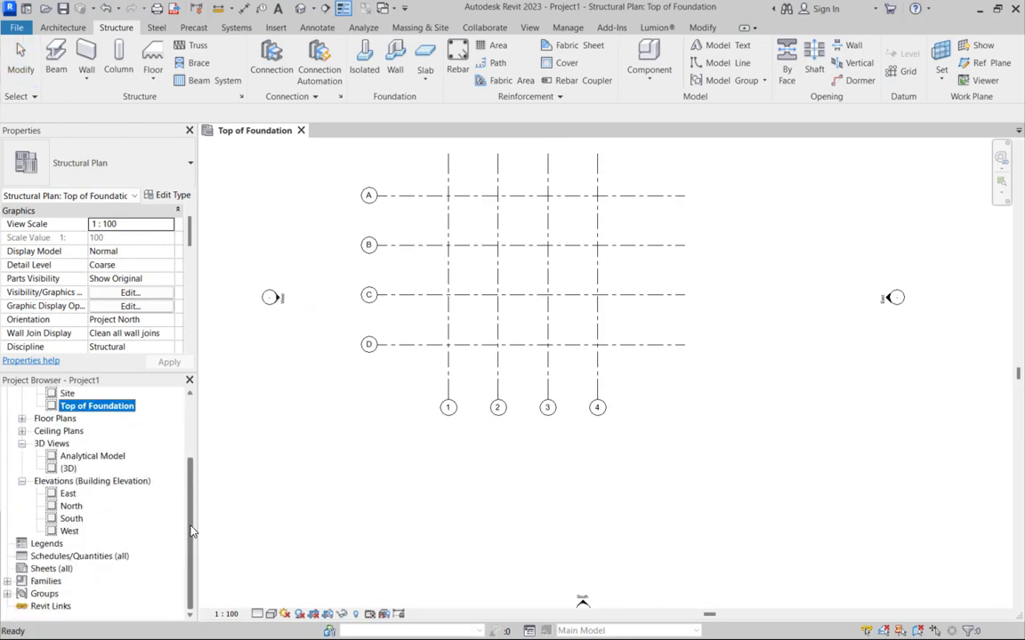
double_click(67, 494)
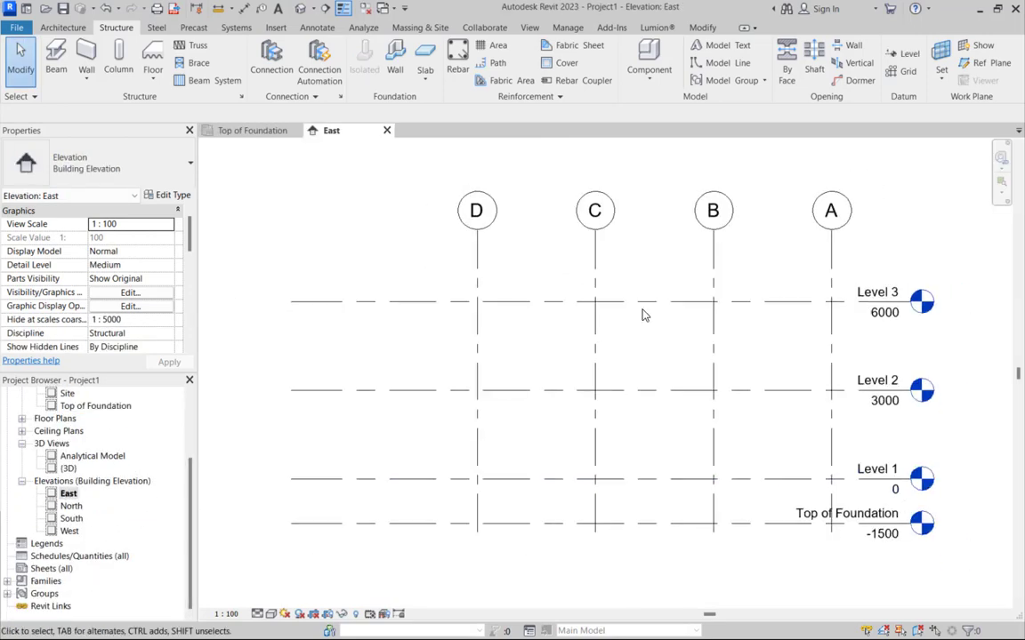
scroll(881, 534, up, 4)
scroll(669, 462, down, 3)
scroll(858, 493, up, 2)
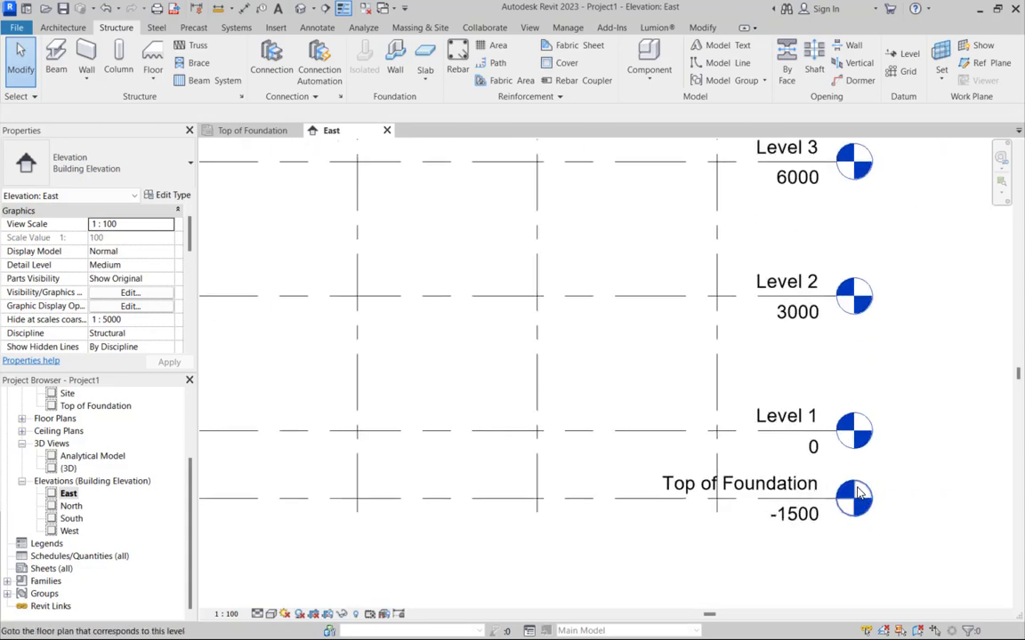
scroll(858, 493, up, 1)
scroll(849, 488, down, 3)
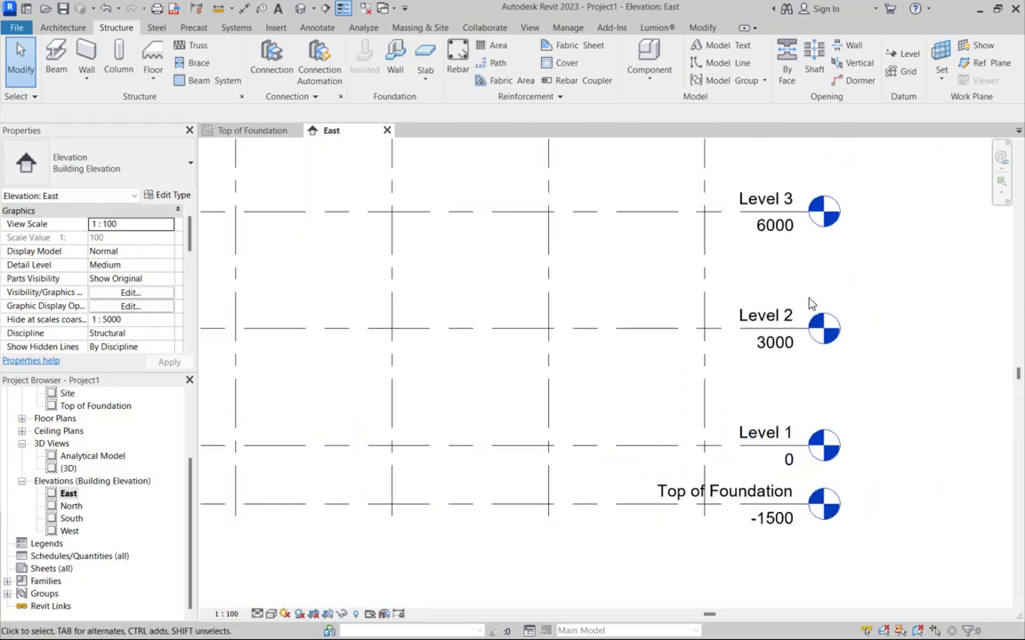
scroll(796, 222, down, 3)
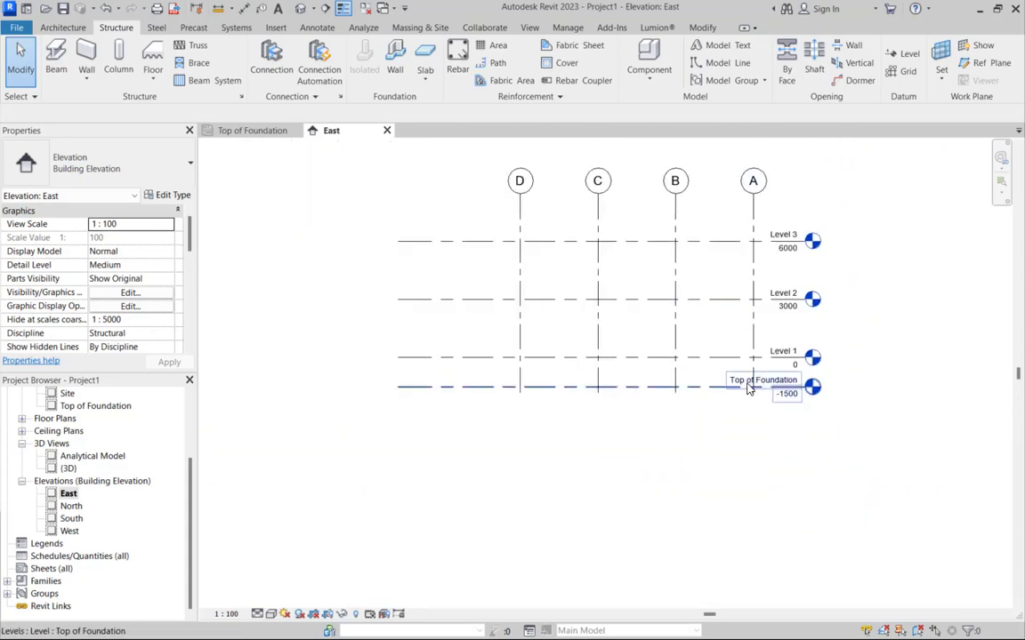
scroll(727, 395, up, 2)
scroll(782, 375, up, 4)
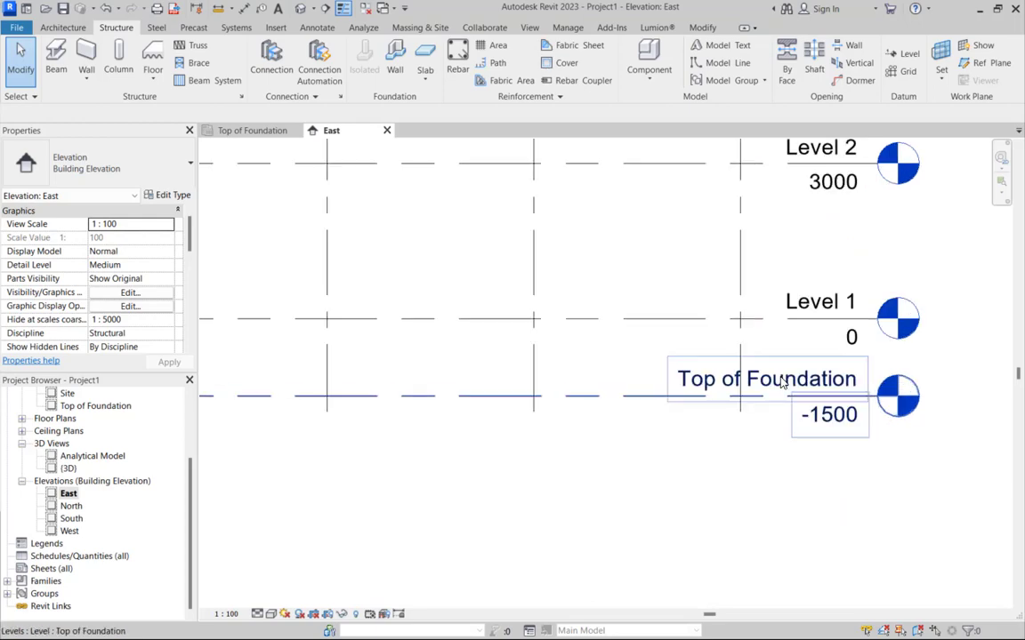
scroll(794, 366, down, 3)
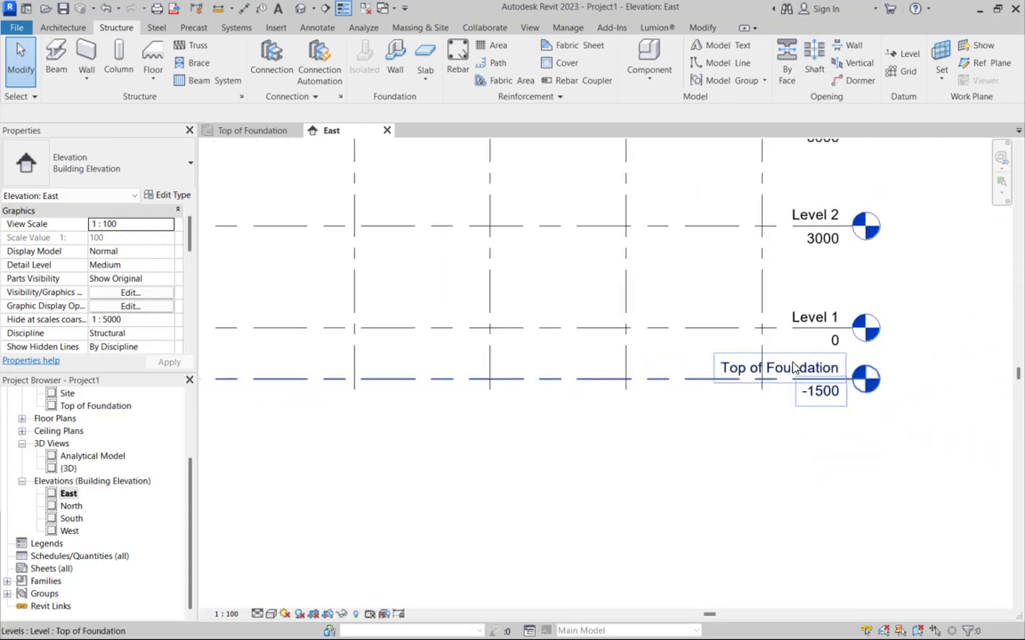
scroll(798, 370, up, 1)
scroll(798, 370, up, 2)
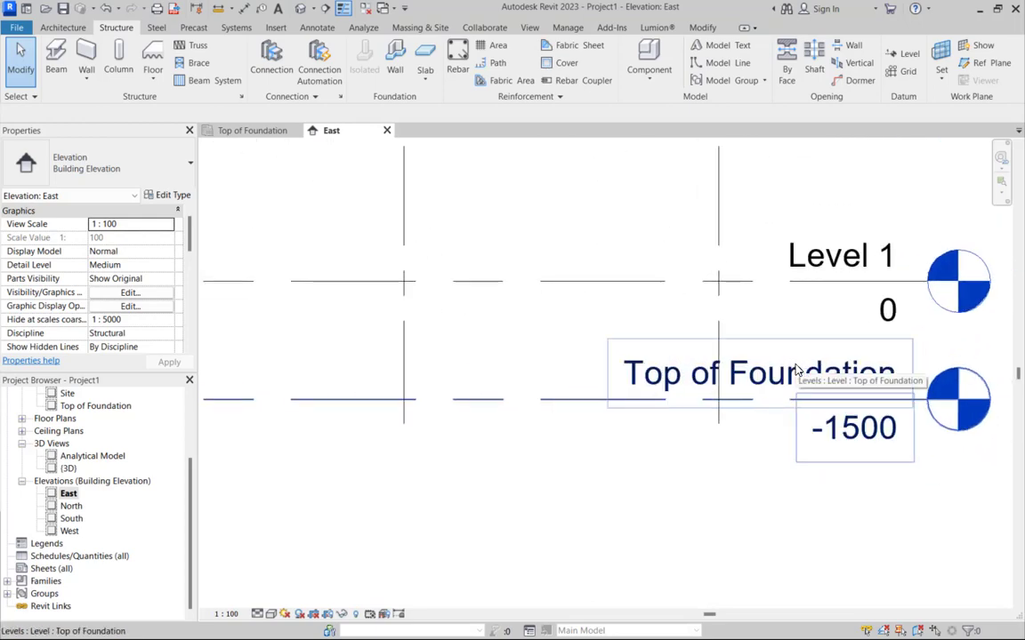
scroll(741, 355, down, 1)
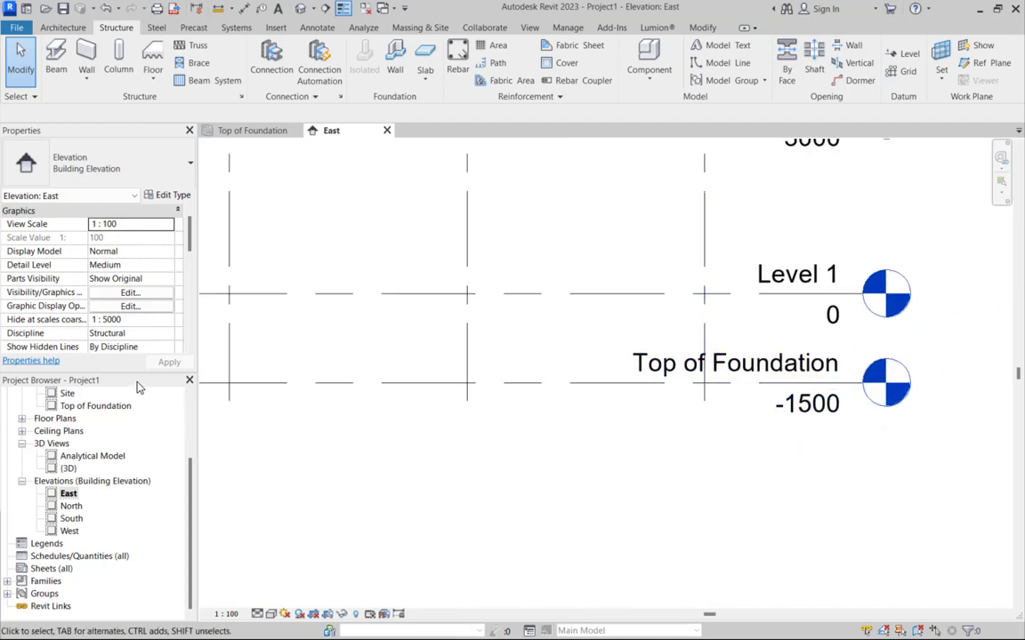
Step: Open the Level 1 structural plan and look over its grid lines
scroll(168, 435, up, 3)
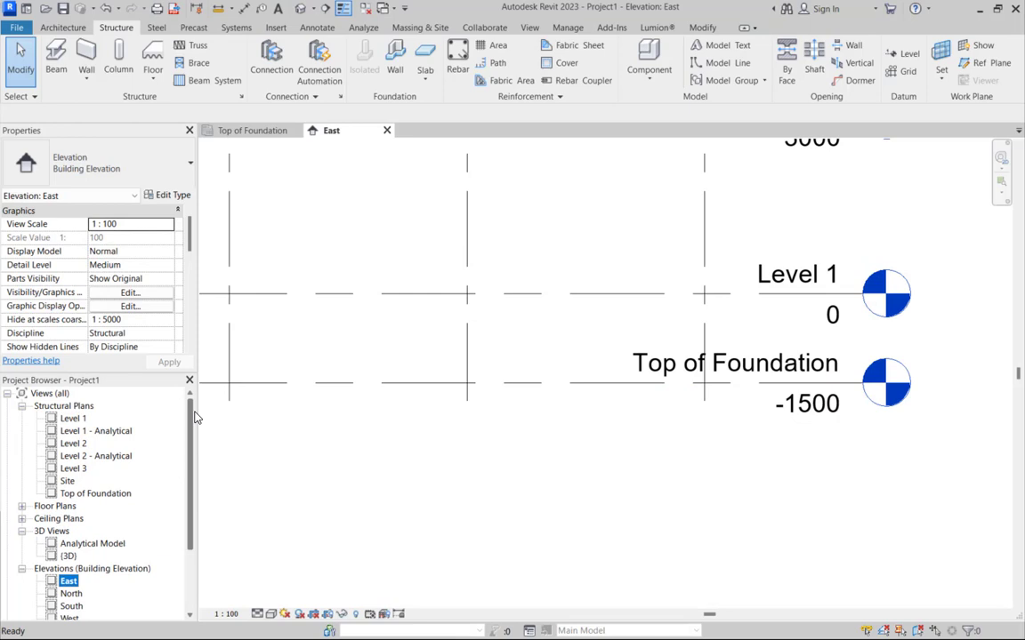
double_click(81, 419)
scroll(642, 353, down, 3)
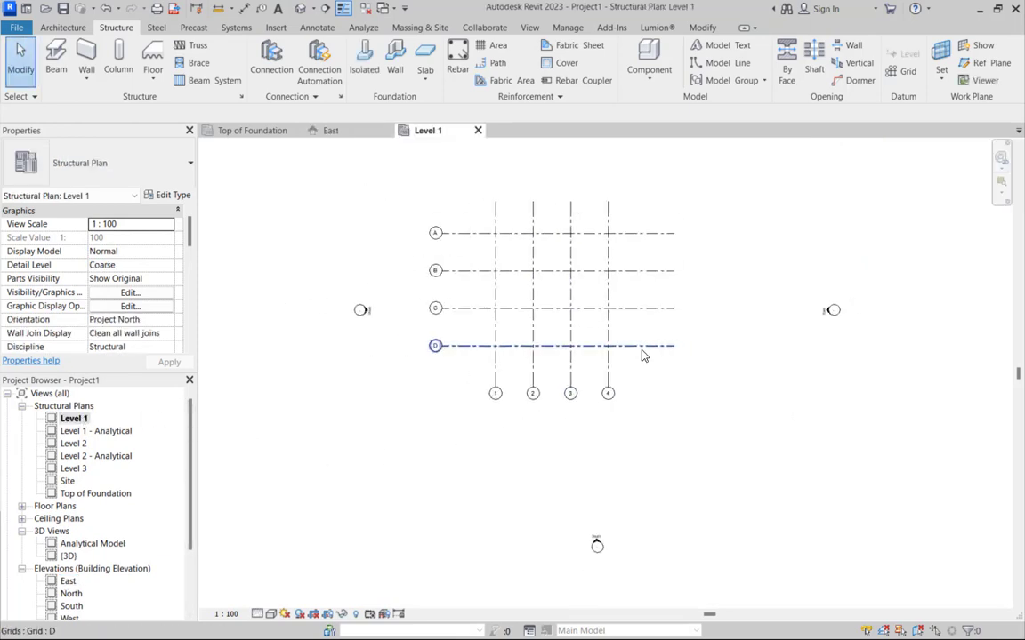
scroll(523, 293, up, 2)
scroll(523, 293, up, 2)
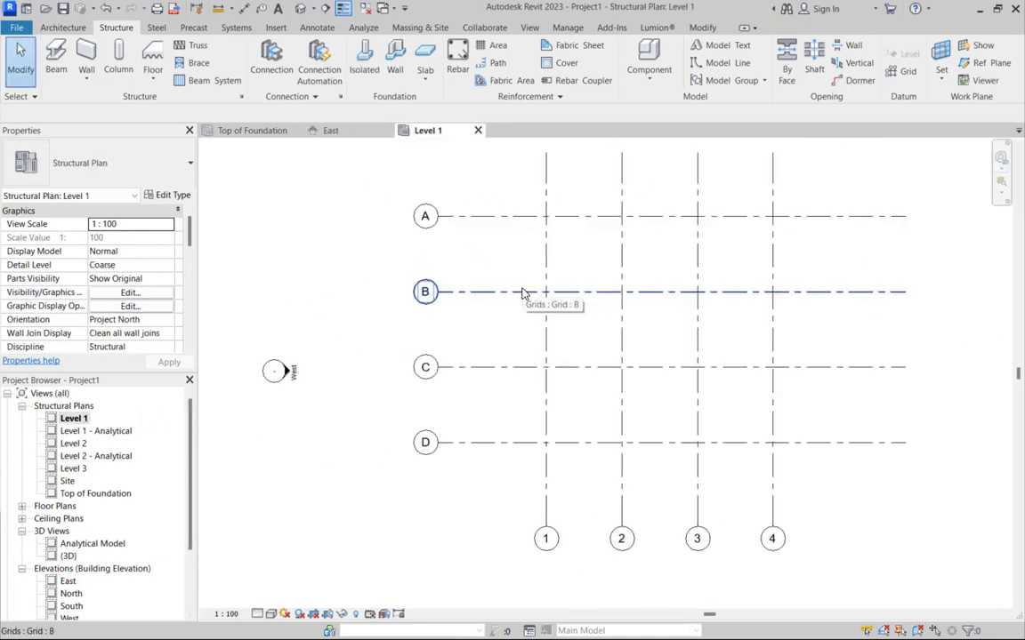
scroll(533, 320, down, 3)
scroll(578, 357, up, 2)
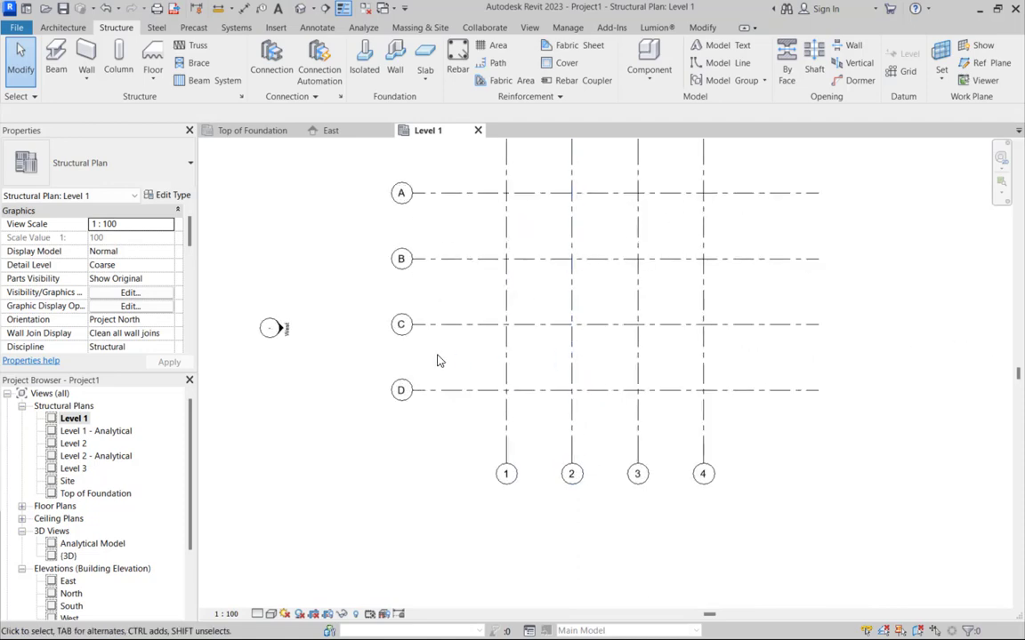
scroll(436, 360, down, 2)
scroll(538, 365, up, 2)
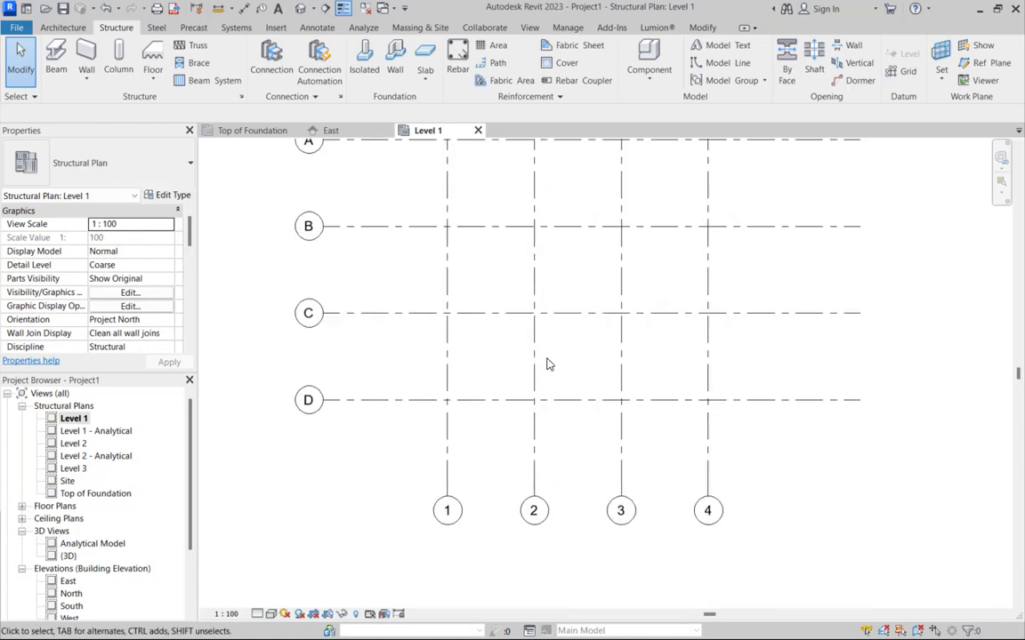
scroll(549, 364, down, 2)
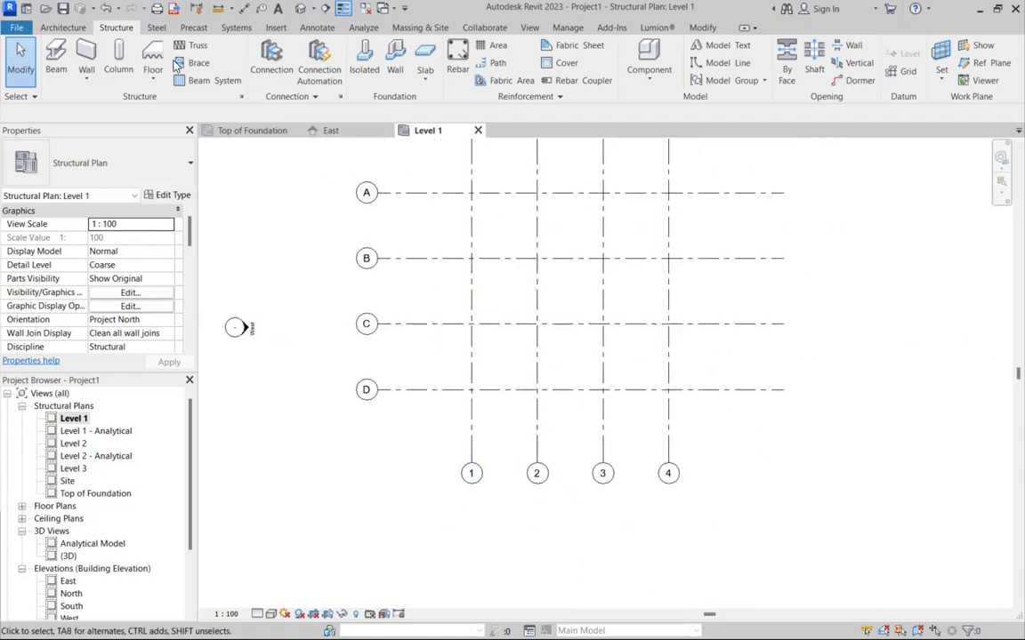
Step: Place vertical M_Concrete-Rectangular-Column 300 x 450mm structural columns at all intersections of grids A–D and 1–4
click(120, 64)
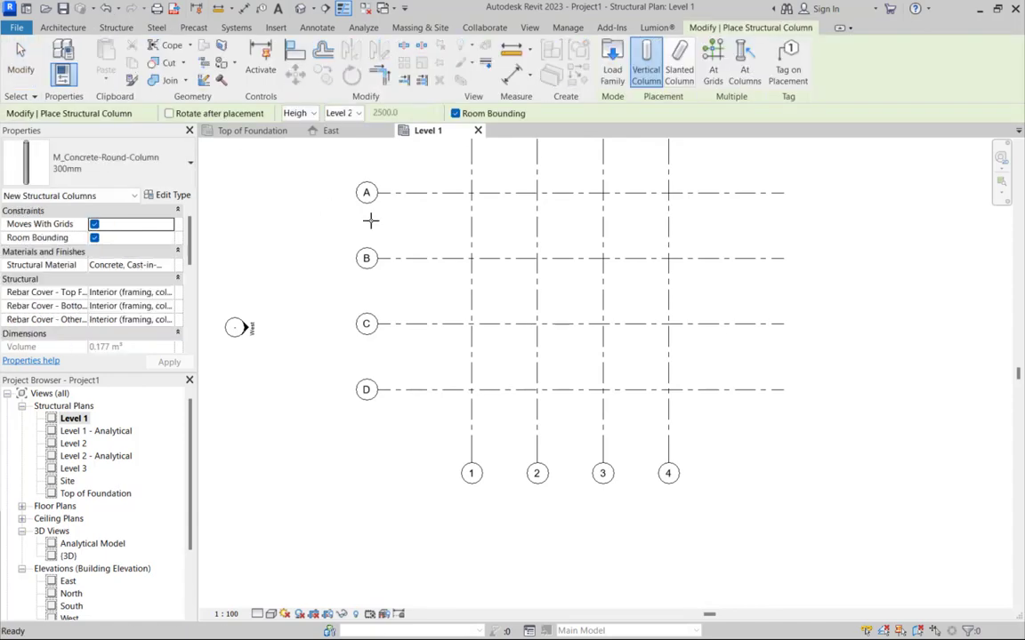
scroll(472, 192, up, 3)
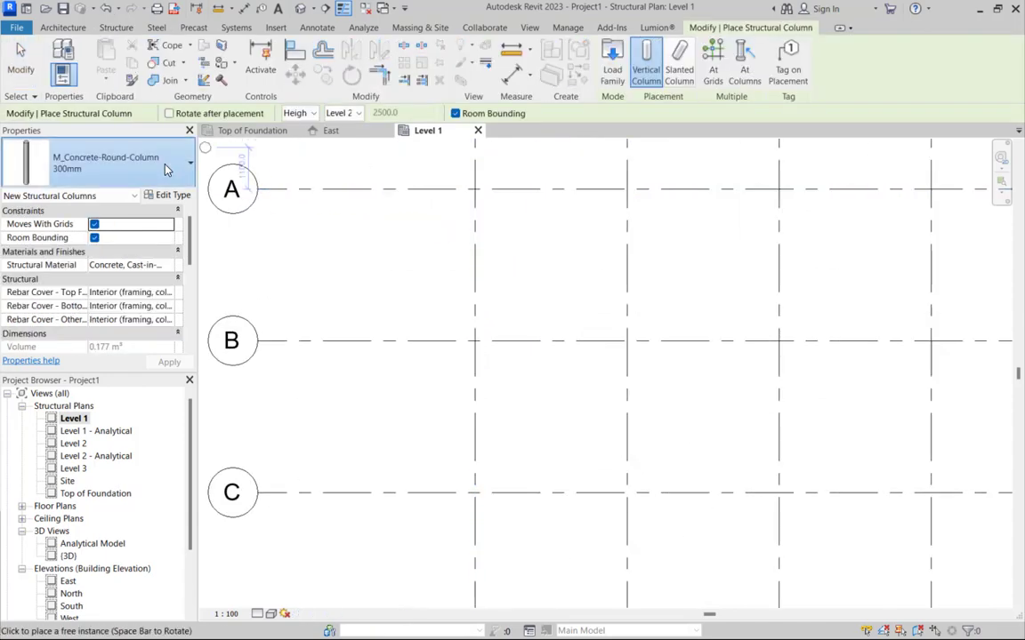
click(148, 147)
scroll(111, 276, up, 3)
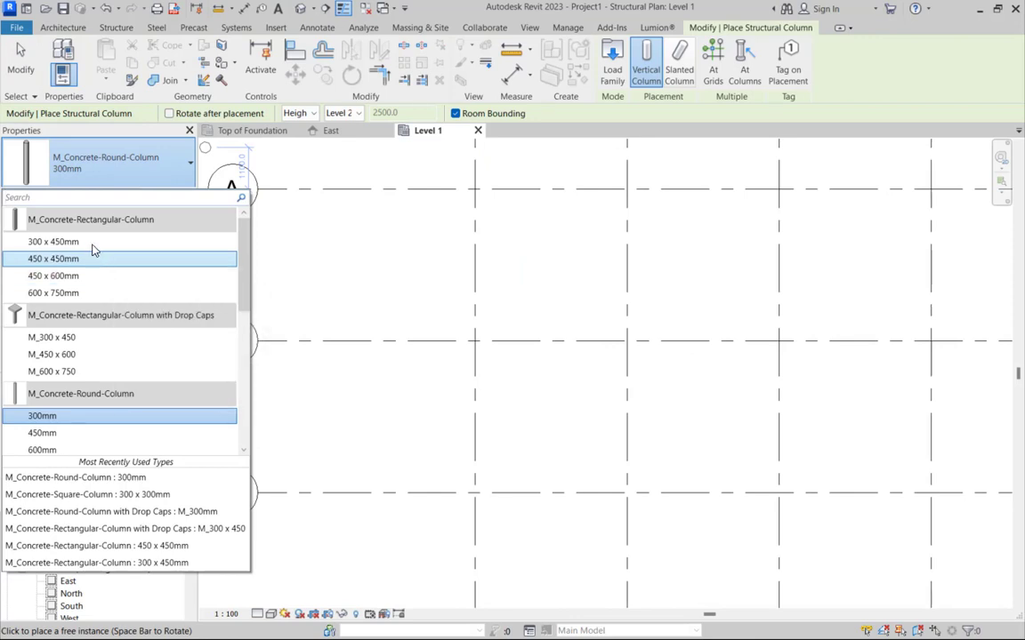
click(92, 242)
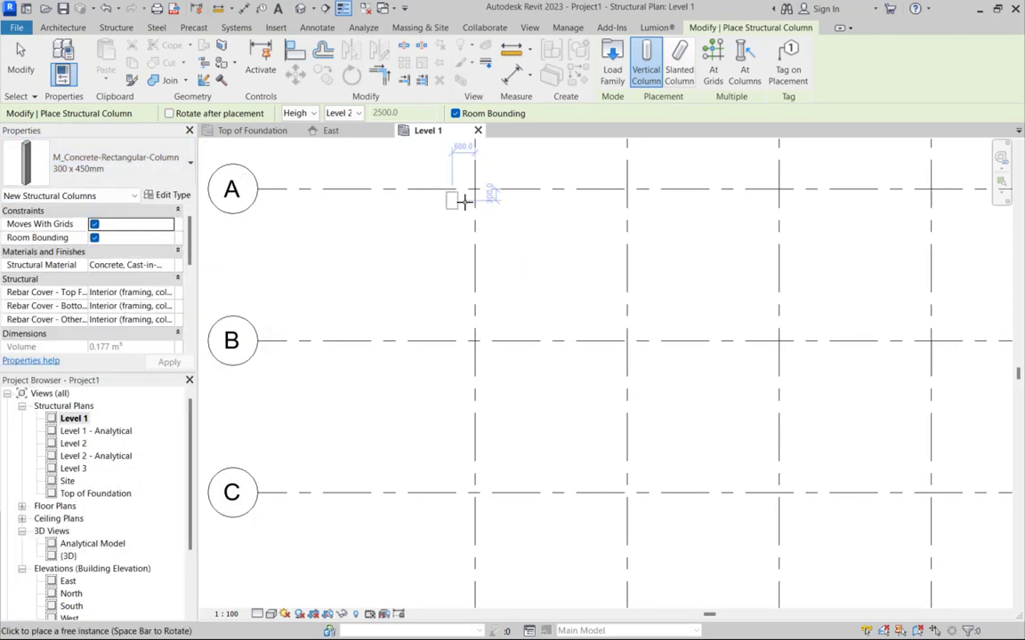
click(712, 67)
scroll(502, 240, down, 3)
scroll(493, 222, down, 2)
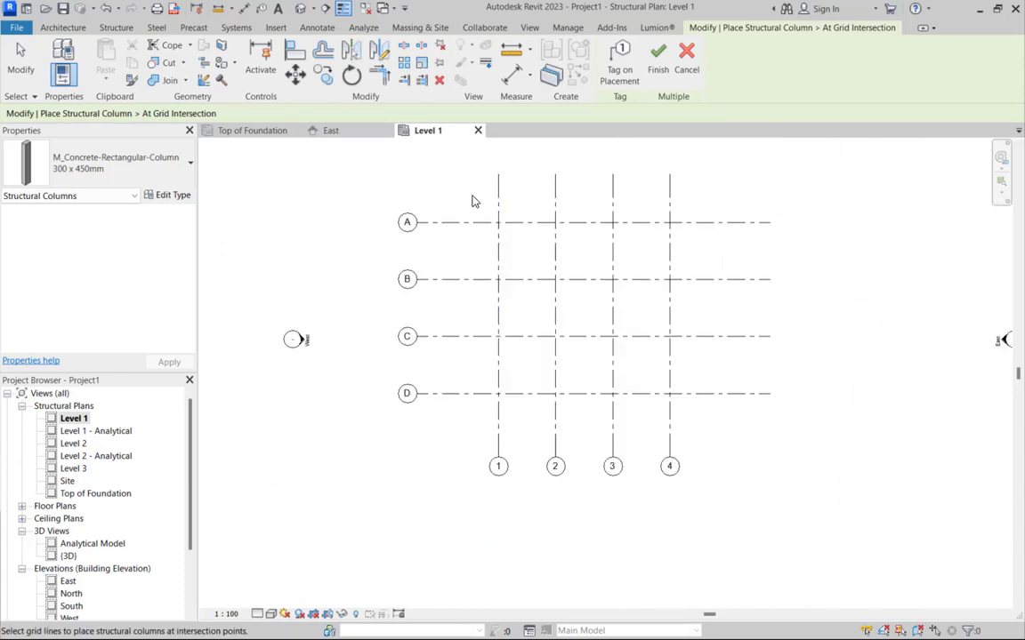
scroll(492, 221, down, 2)
drag(401, 173, 763, 443)
click(659, 88)
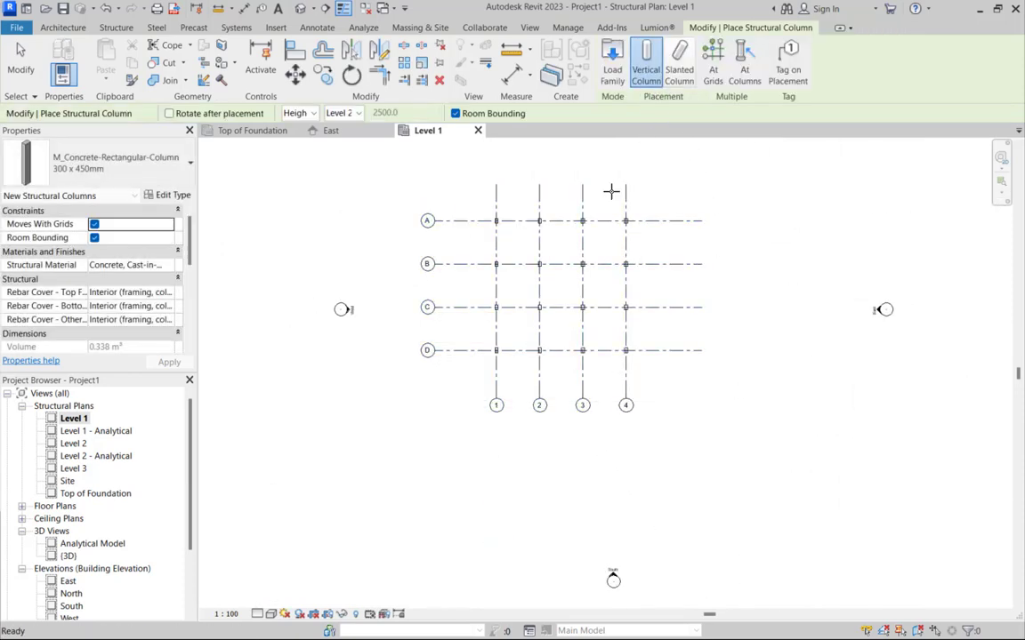
click(20, 62)
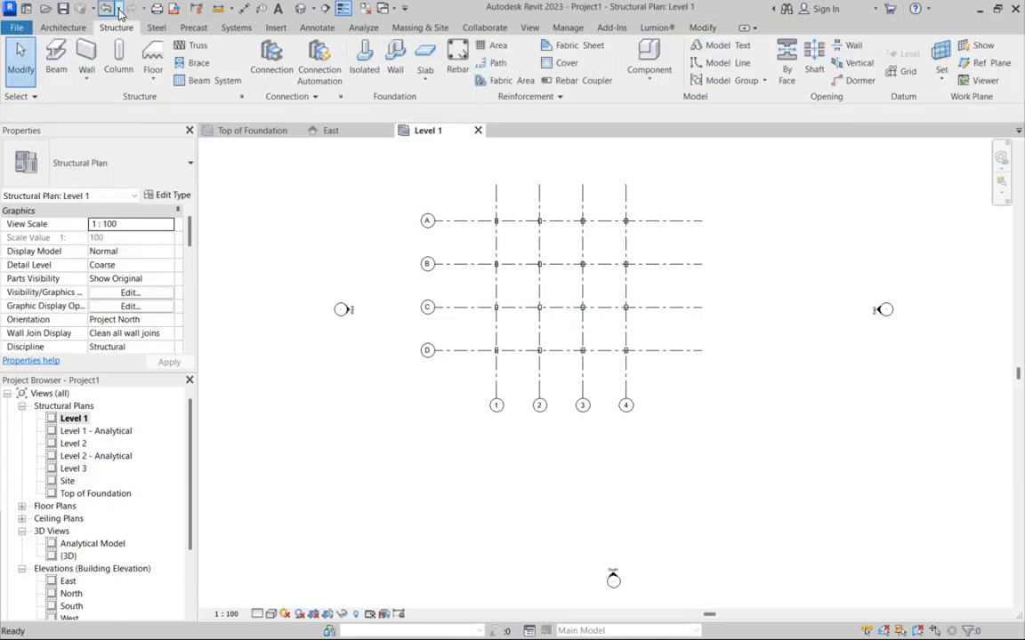
Step: Open the default 3D view and examine the placed columns, ending with a view from above
click(261, 8)
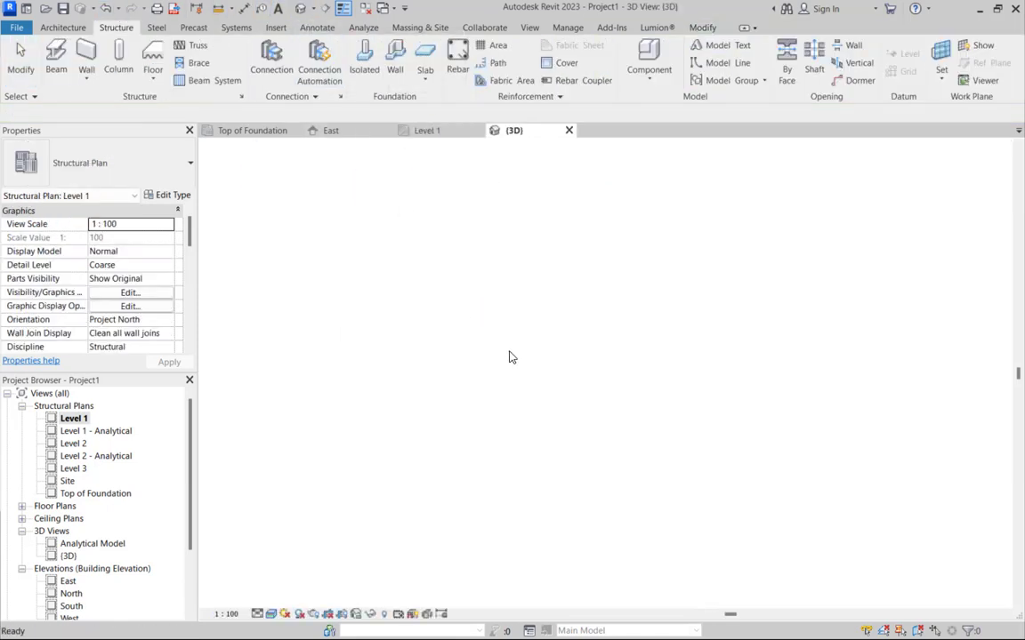
scroll(560, 407, up, 6)
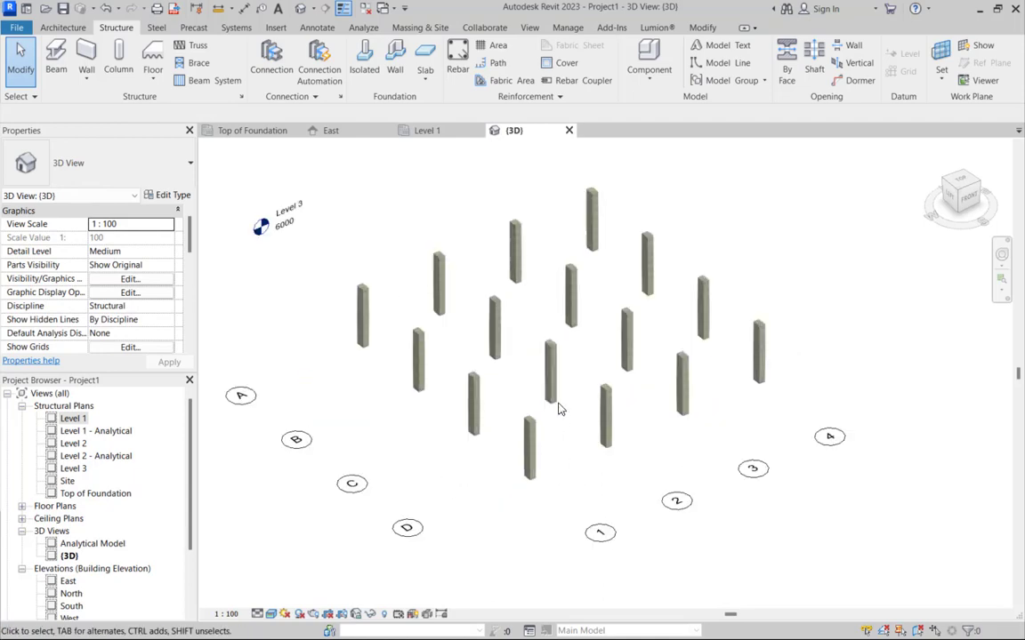
scroll(578, 408, down, 5)
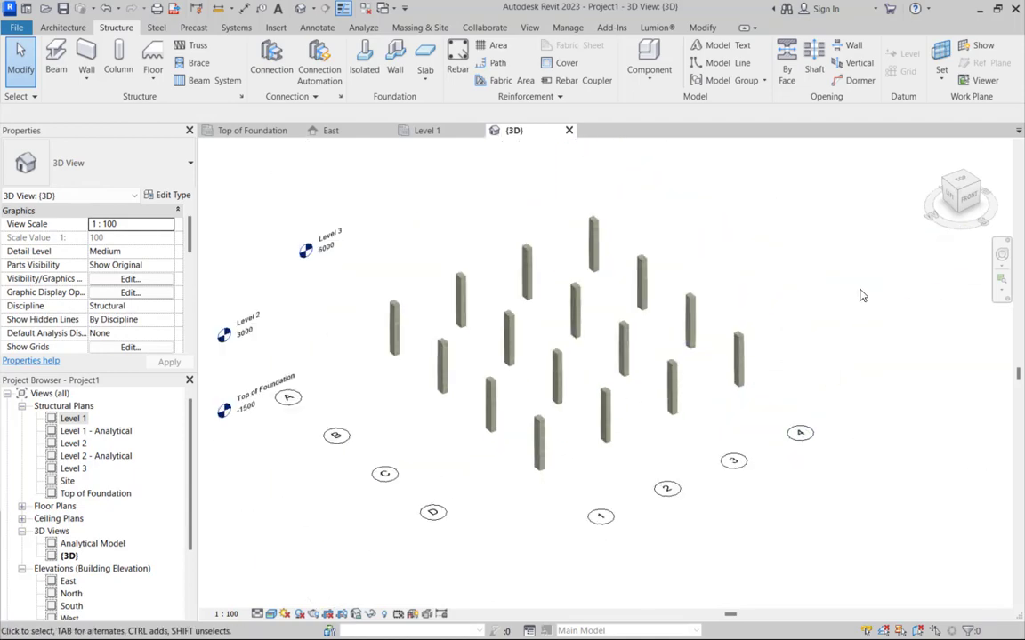
click(960, 197)
click(965, 184)
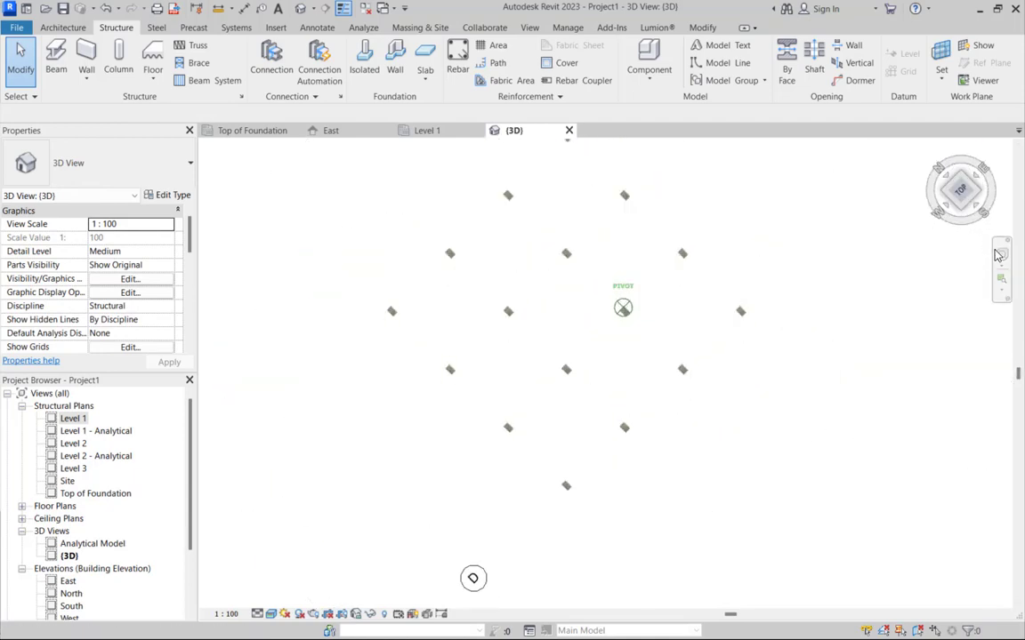
Step: Draw a building section in the Level 1 structural plan between grids C and D, crossing grids 1–4 and facing grid C
double_click(85, 419)
scroll(533, 383, up, 2)
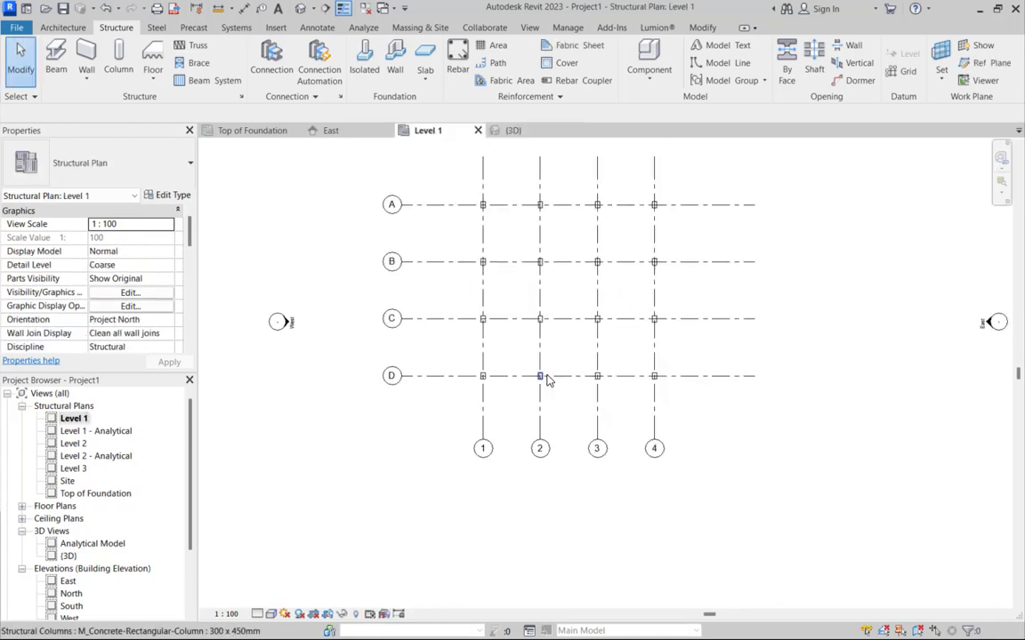
scroll(548, 381, down, 2)
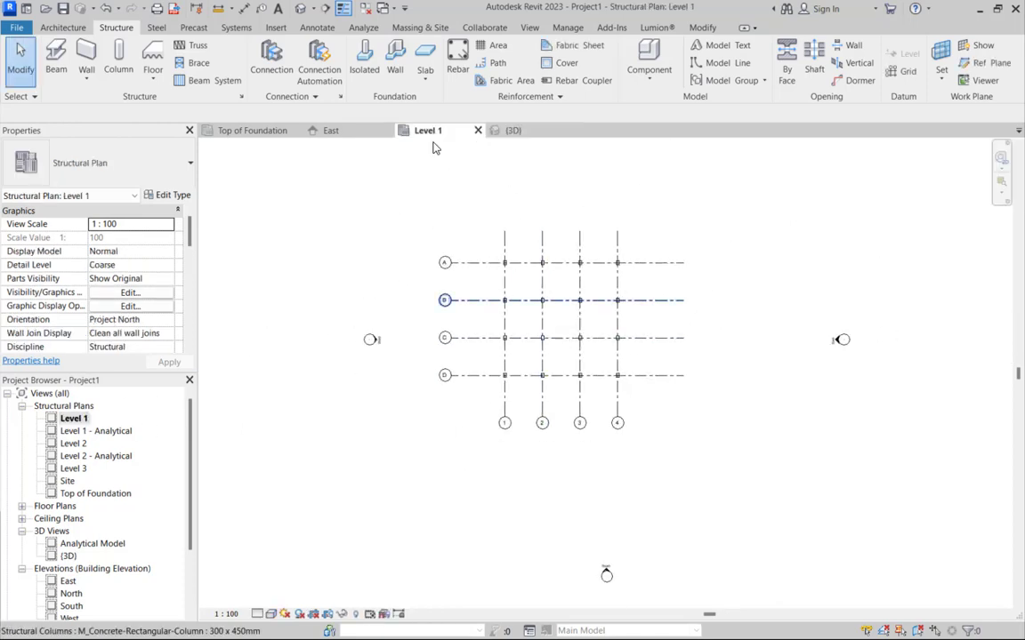
click(325, 9)
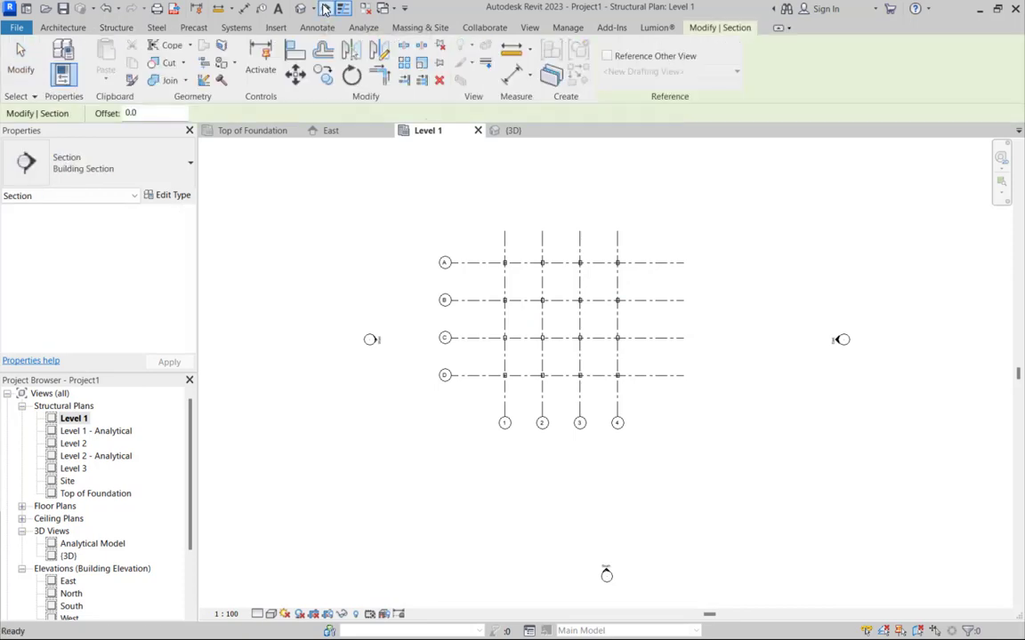
scroll(516, 346, up, 2)
scroll(474, 367, up, 1)
click(402, 360)
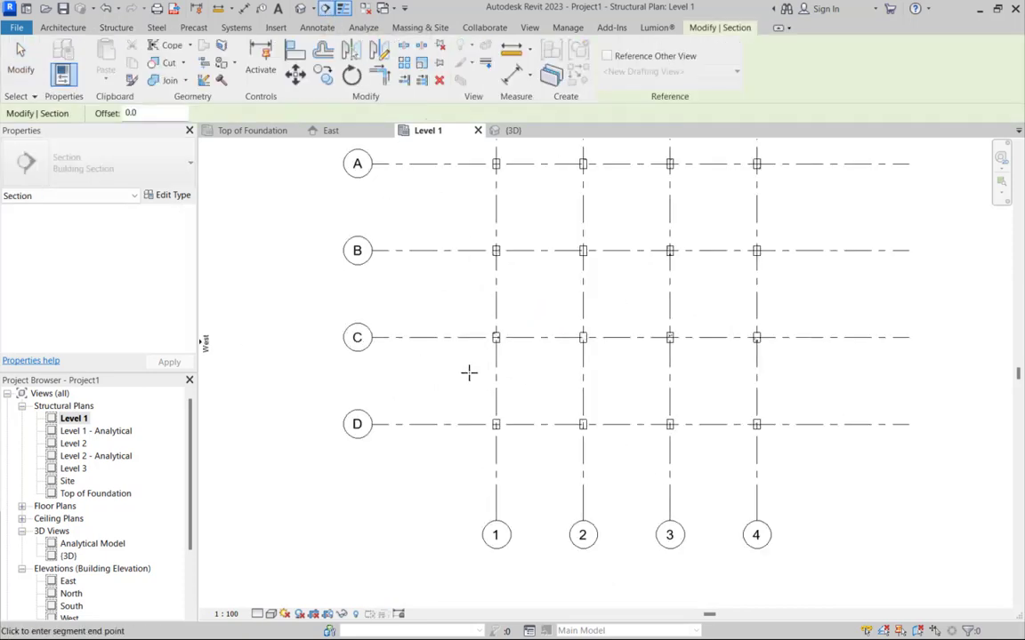
click(847, 364)
click(401, 299)
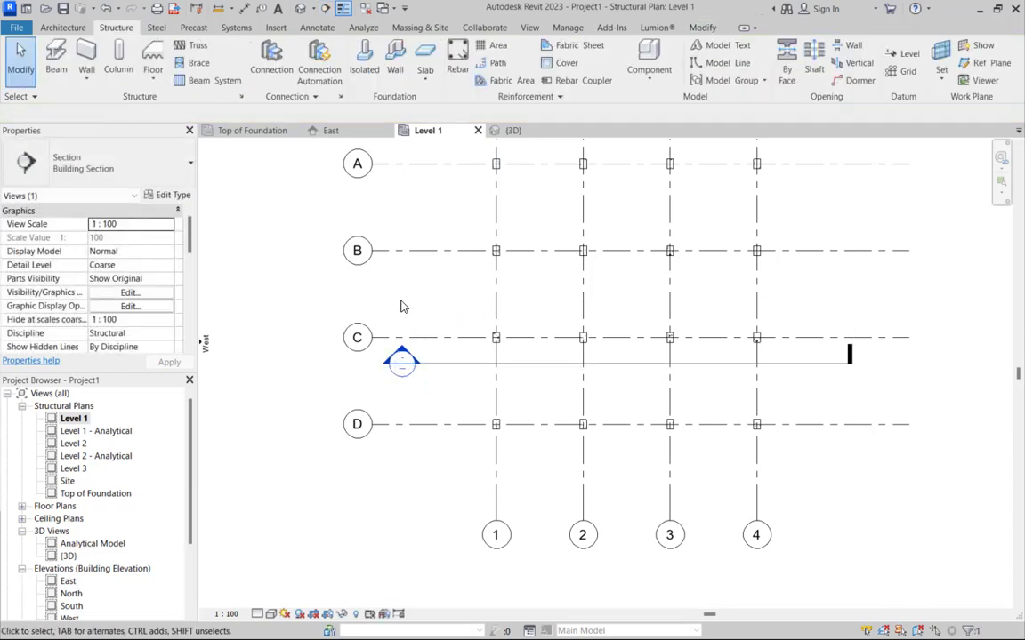
Step: Open the new section view and examine the vertical extent of the columns relative to the level lines
double_click(404, 359)
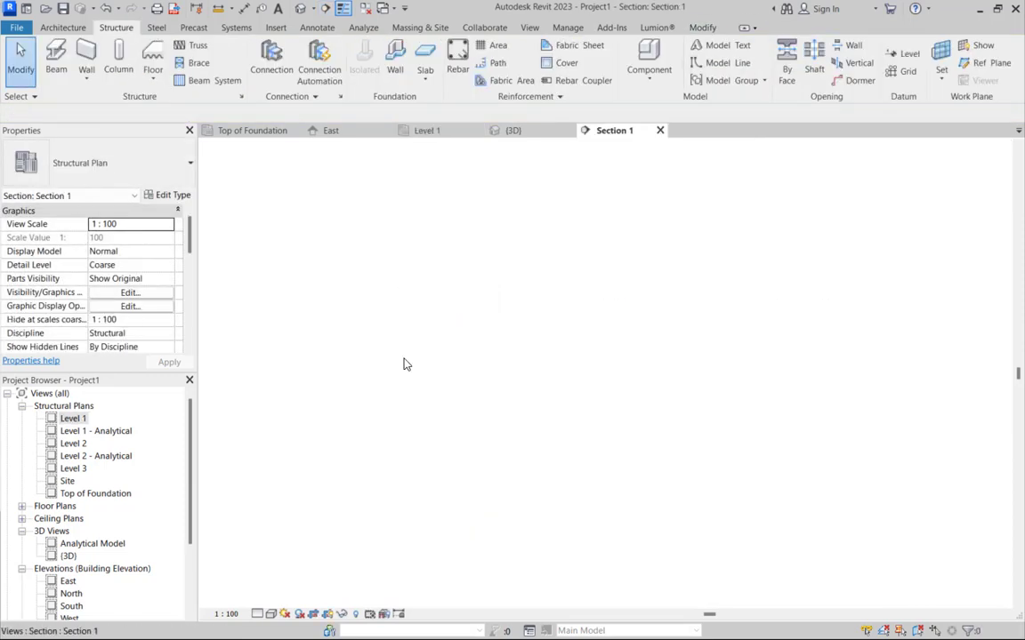
scroll(633, 343, down, 4)
scroll(722, 384, up, 2)
scroll(722, 389, up, 3)
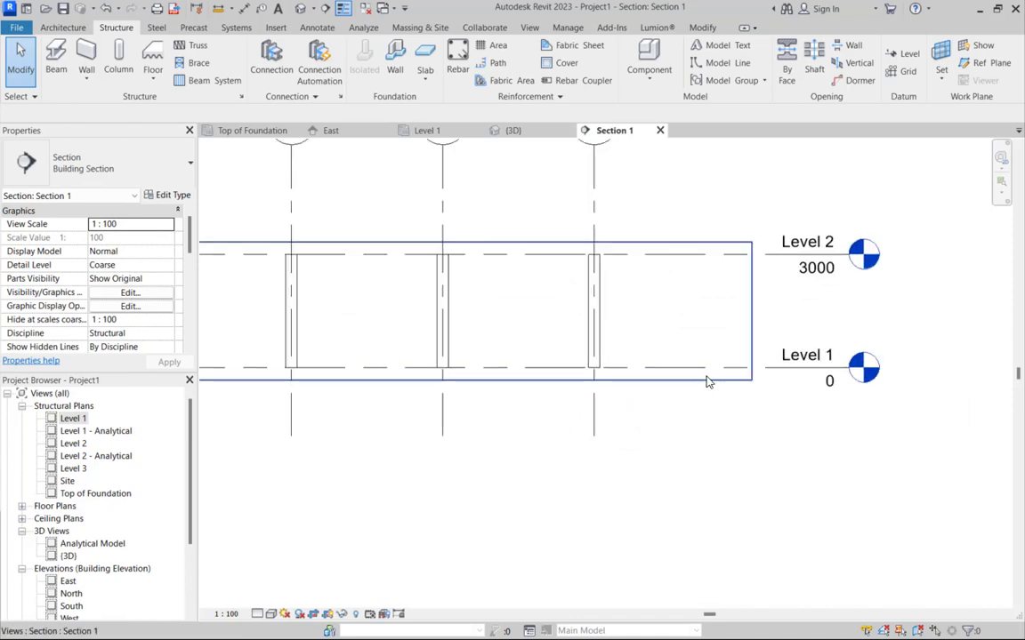
scroll(705, 381, down, 2)
scroll(723, 371, up, 2)
scroll(805, 371, down, 1)
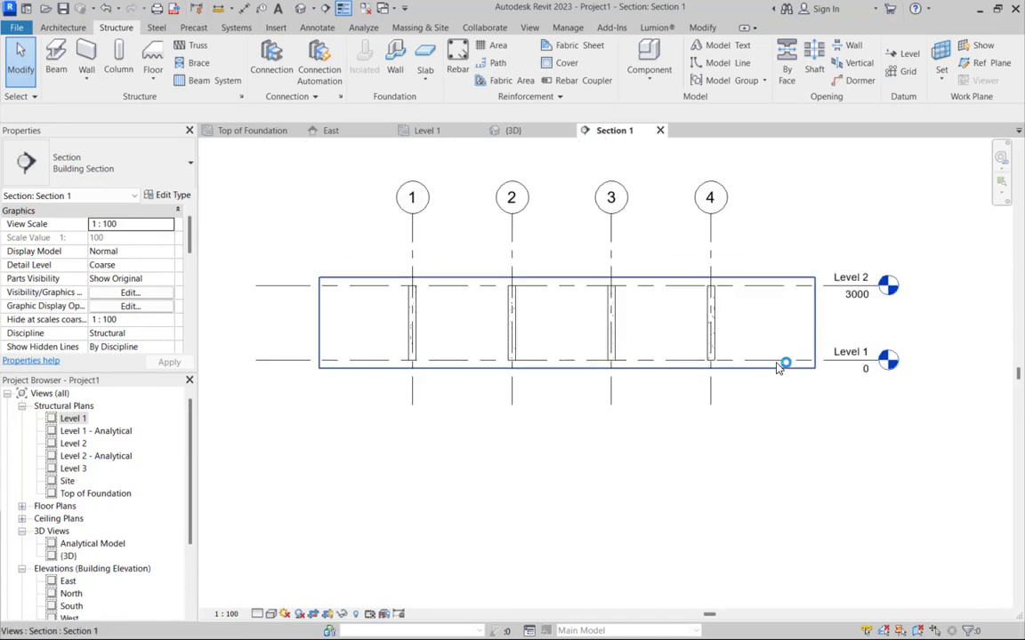
scroll(779, 361, up, 3)
scroll(861, 338, down, 1)
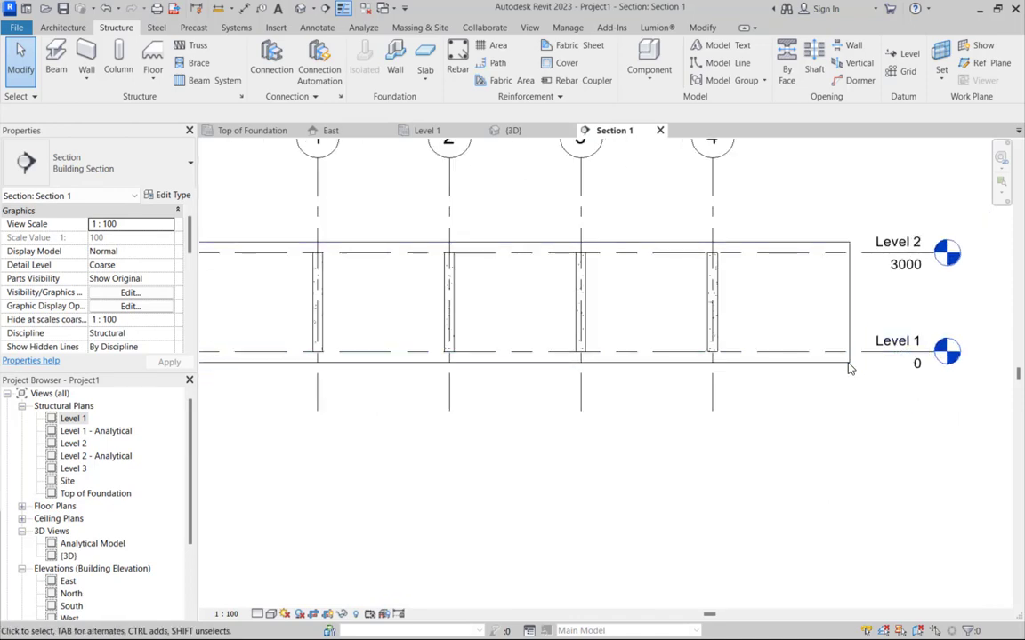
scroll(805, 359, down, 2)
scroll(879, 355, up, 2)
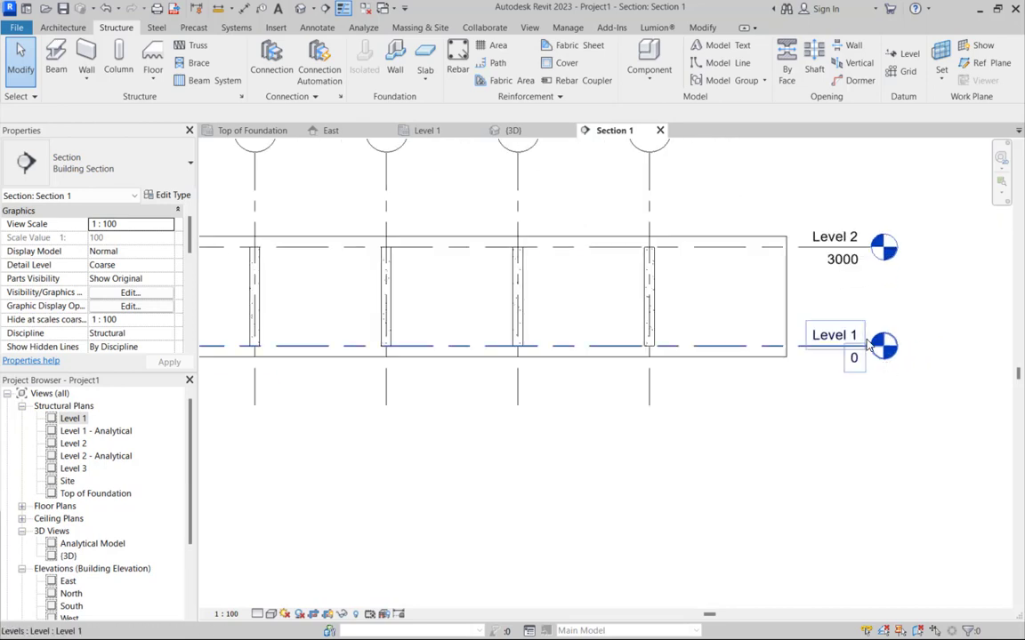
scroll(880, 334, down, 1)
scroll(861, 334, down, 1)
scroll(816, 347, up, 1)
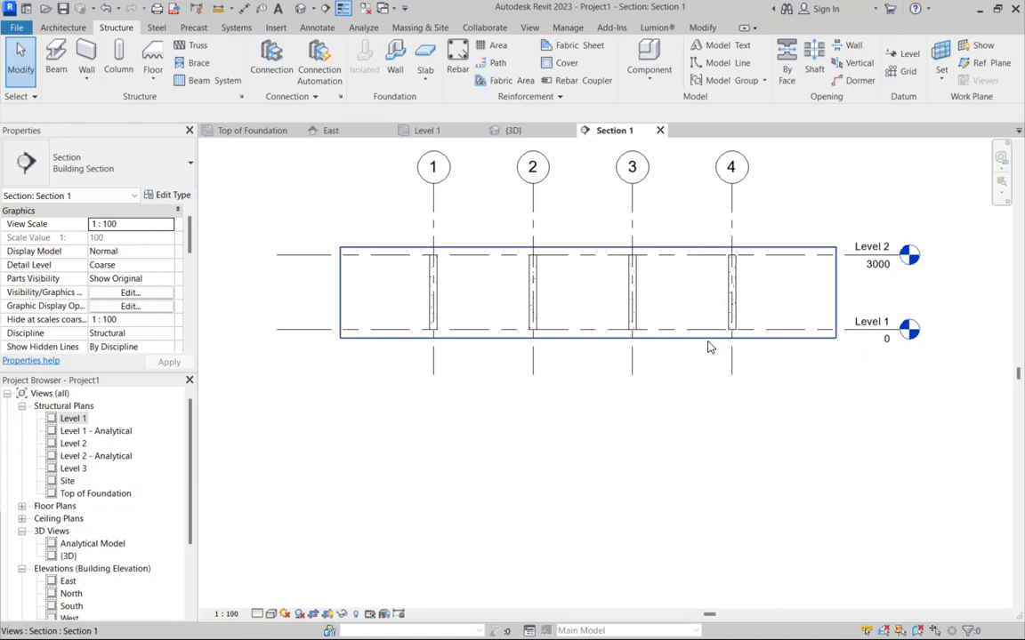
Step: Extend the section view's crop region downward past the Top of Foundation level
click(544, 337)
drag(588, 338, 586, 440)
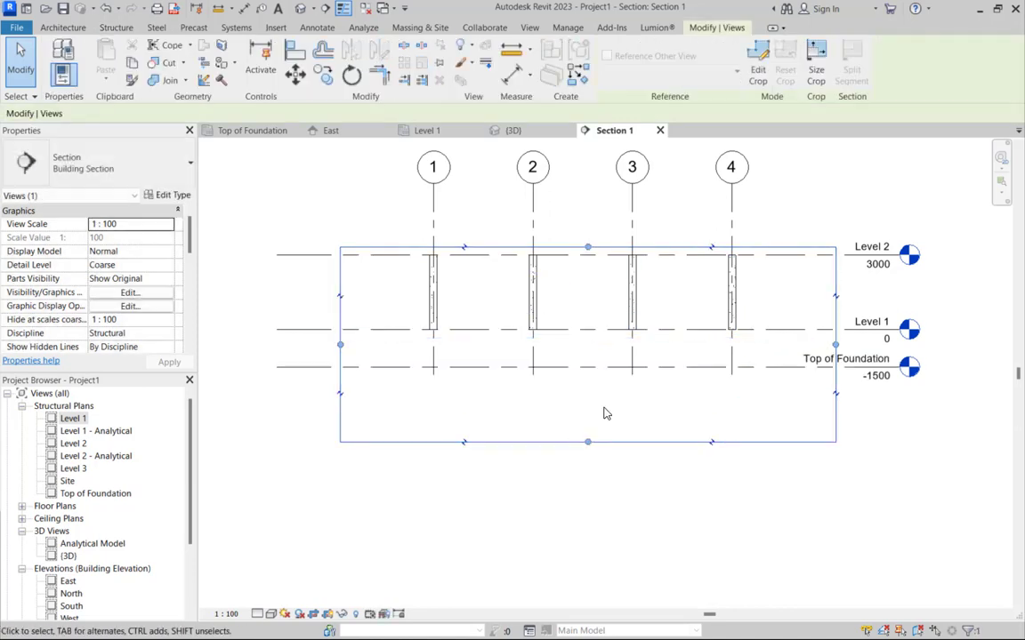
scroll(600, 410, down, 1)
click(387, 236)
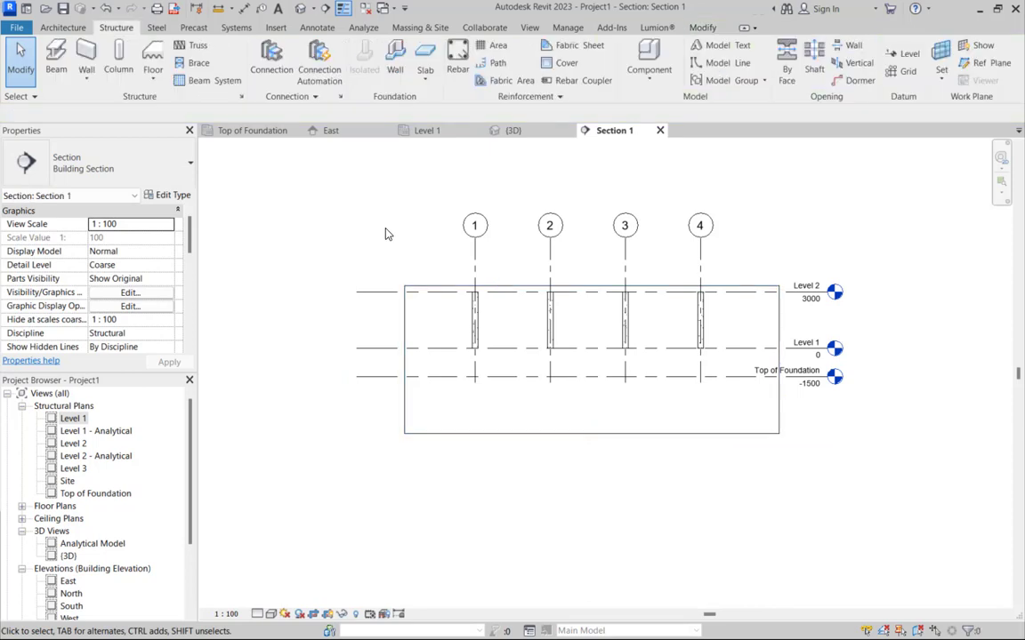
Step: In the 3D view, select all visible instances of the 300 x 450mm concrete column and set their base level to Top of Foundation
click(507, 131)
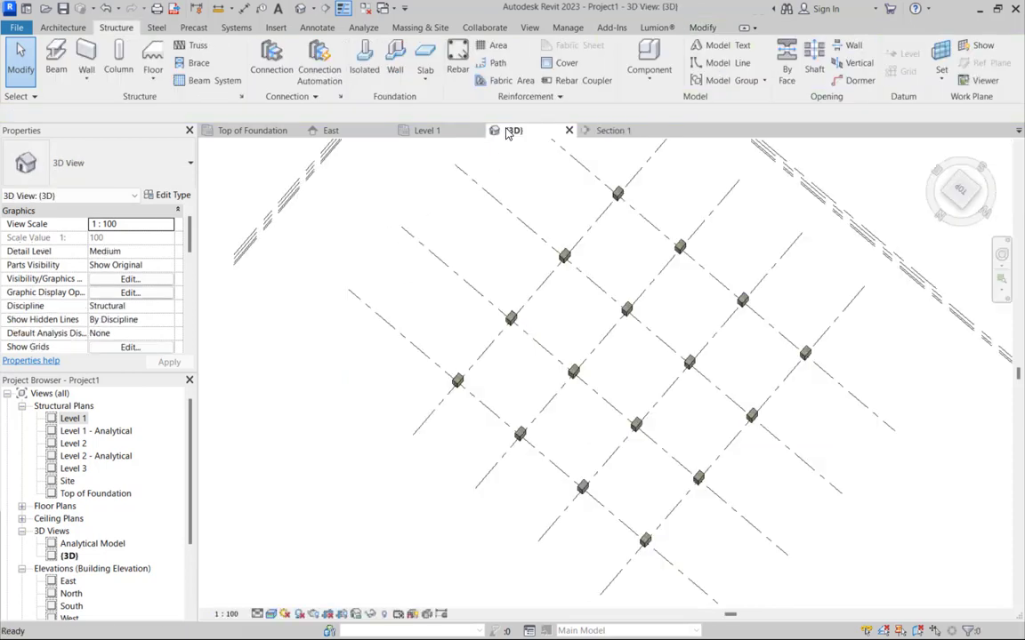
click(509, 318)
right_click(511, 322)
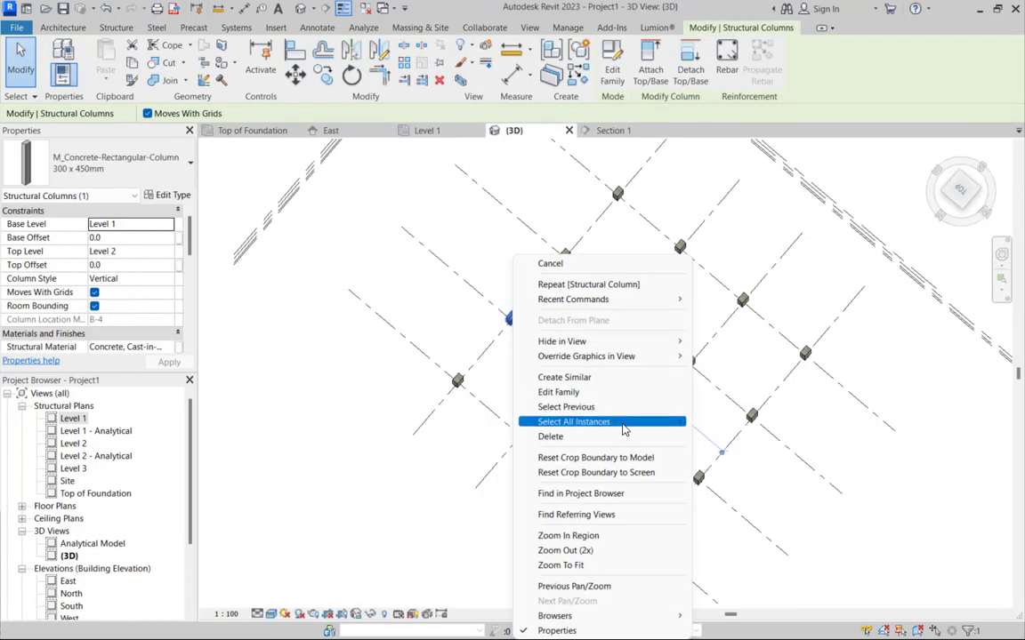
mouse_move(627, 427)
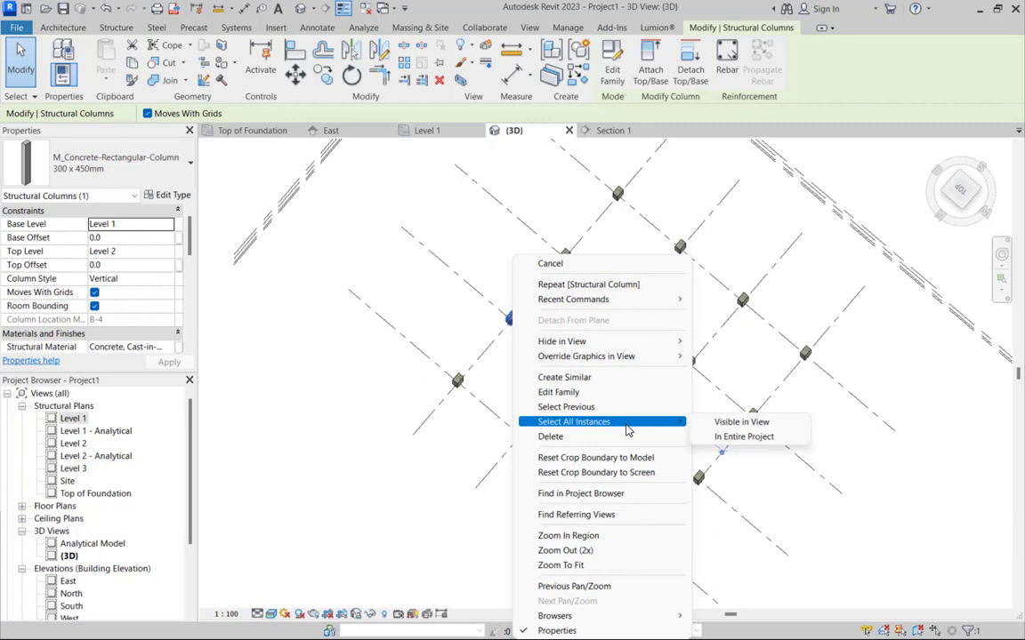
click(730, 423)
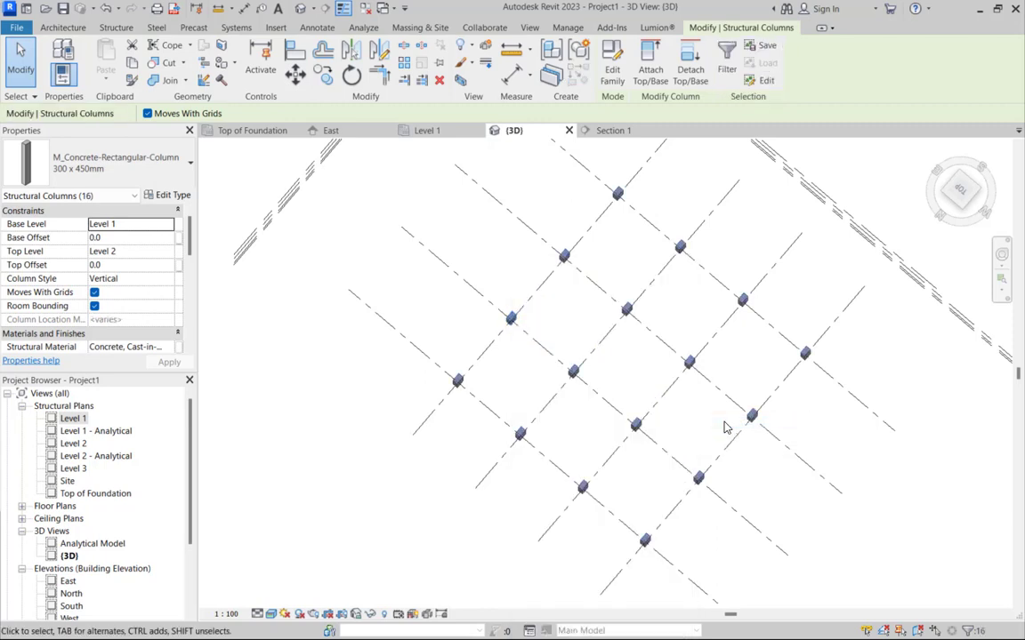
click(959, 167)
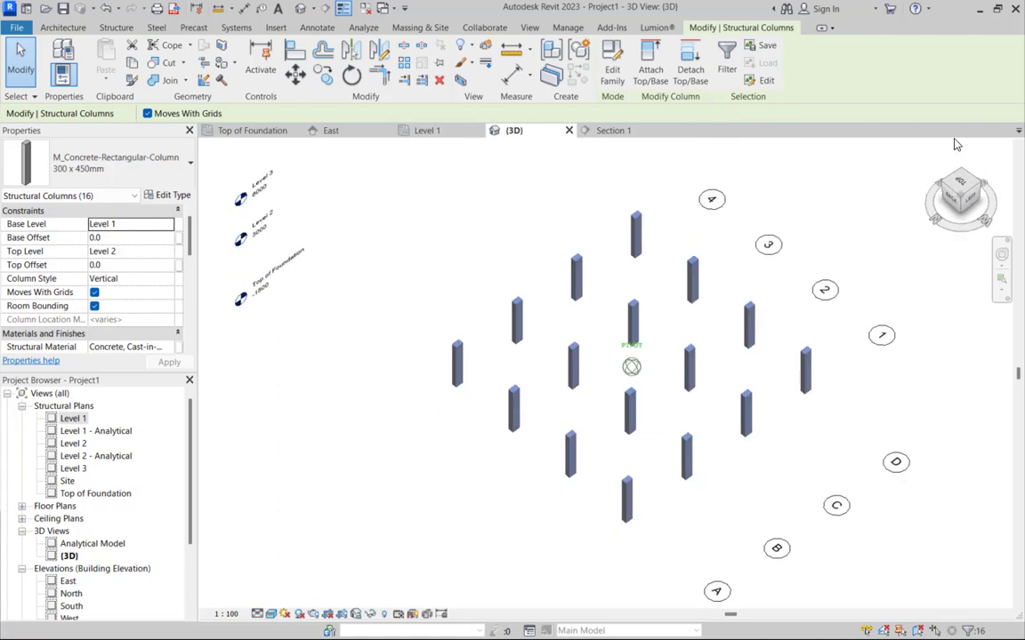
click(166, 227)
click(125, 238)
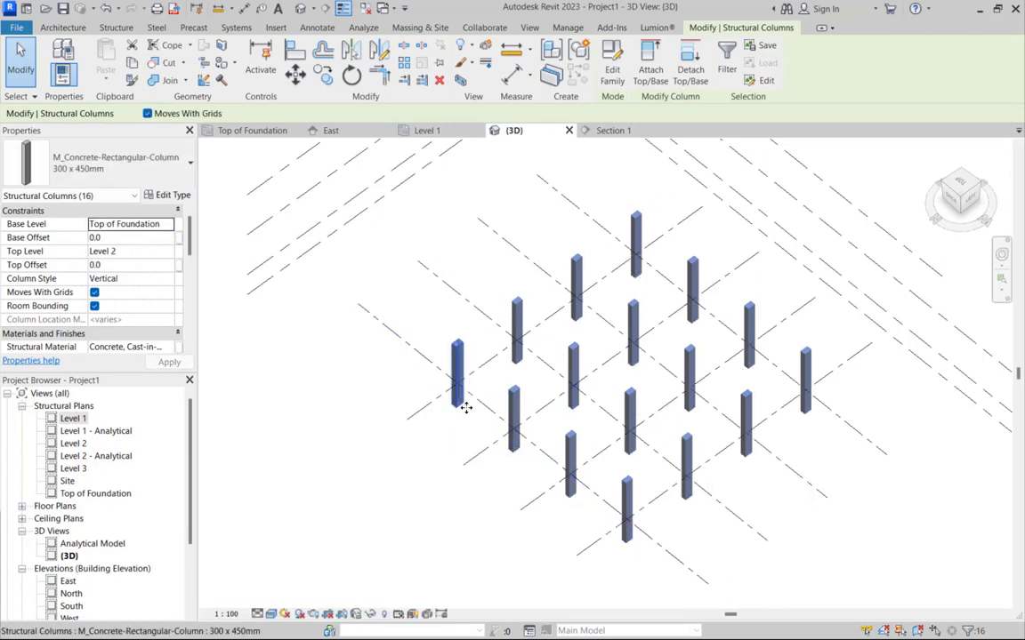
scroll(464, 408, down, 2)
click(954, 206)
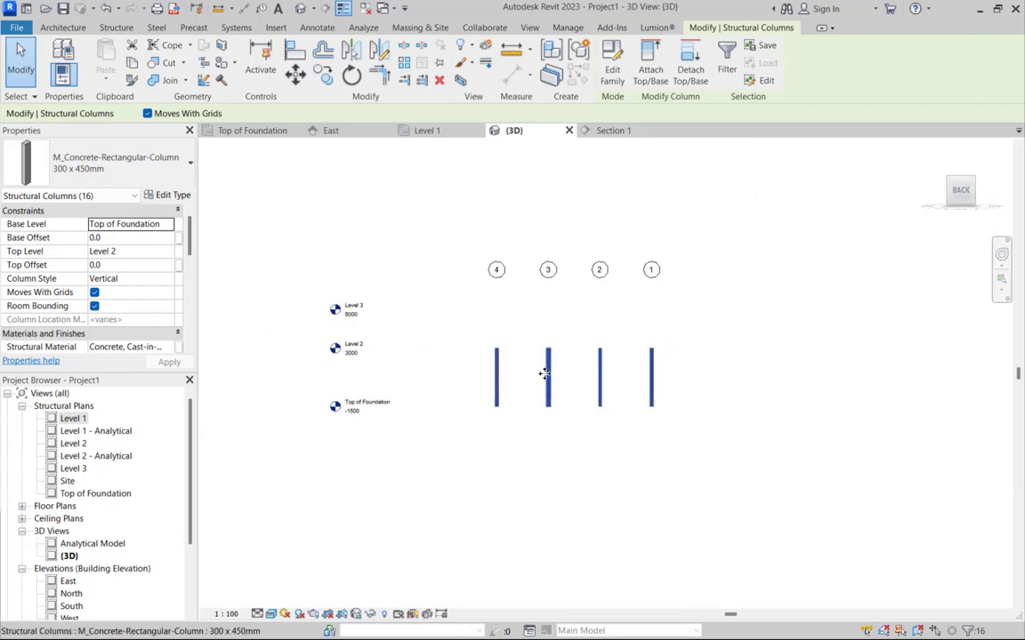
scroll(313, 366, up, 4)
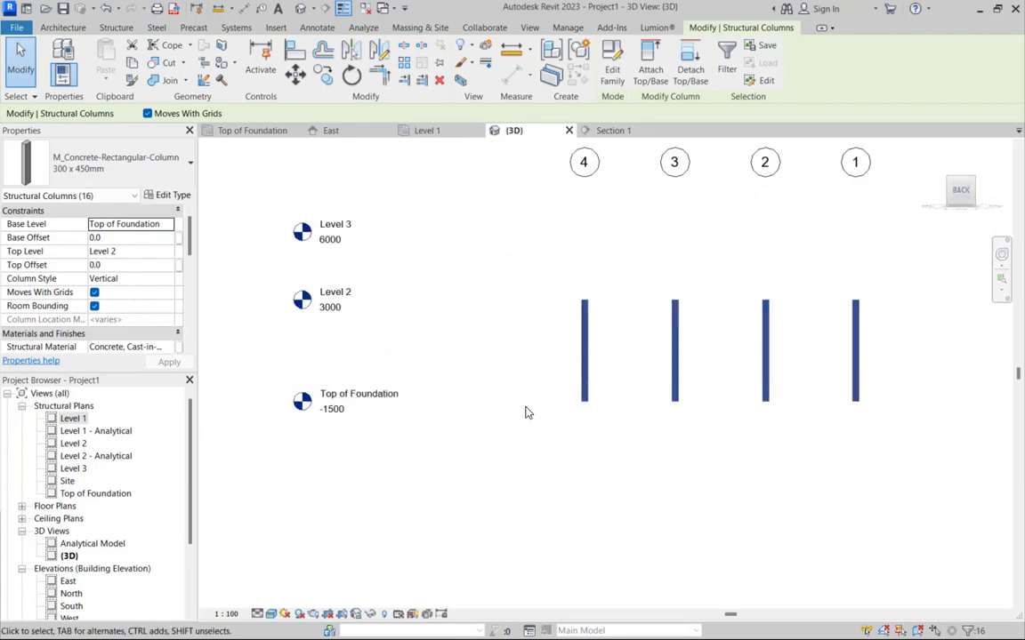
Step: Return to the Level 1 structural plan and start placing an isolated foundation
double_click(74, 419)
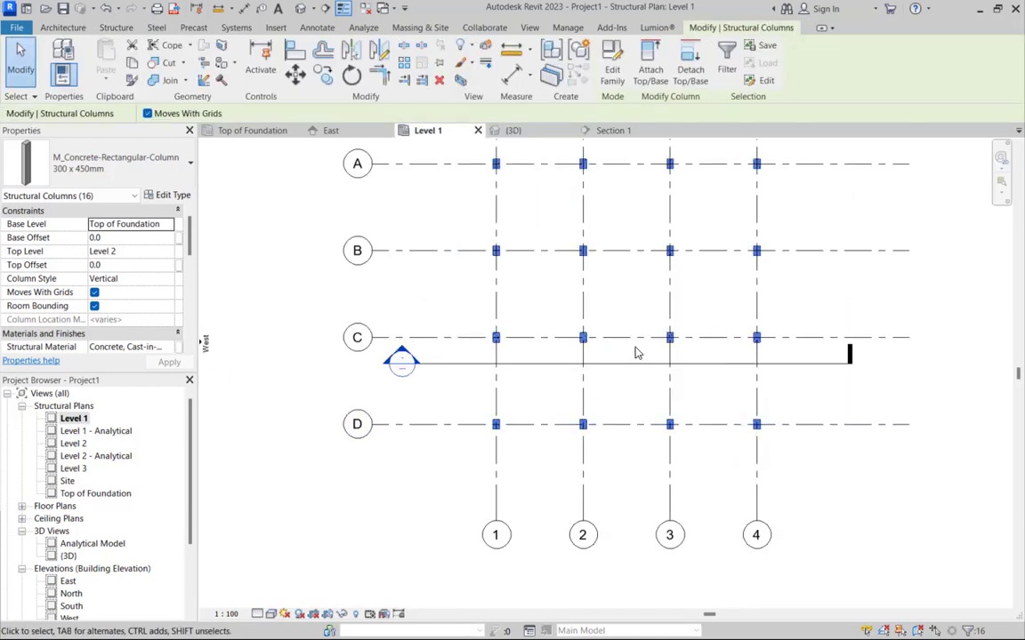
scroll(638, 341, down, 2)
scroll(556, 333, up, 3)
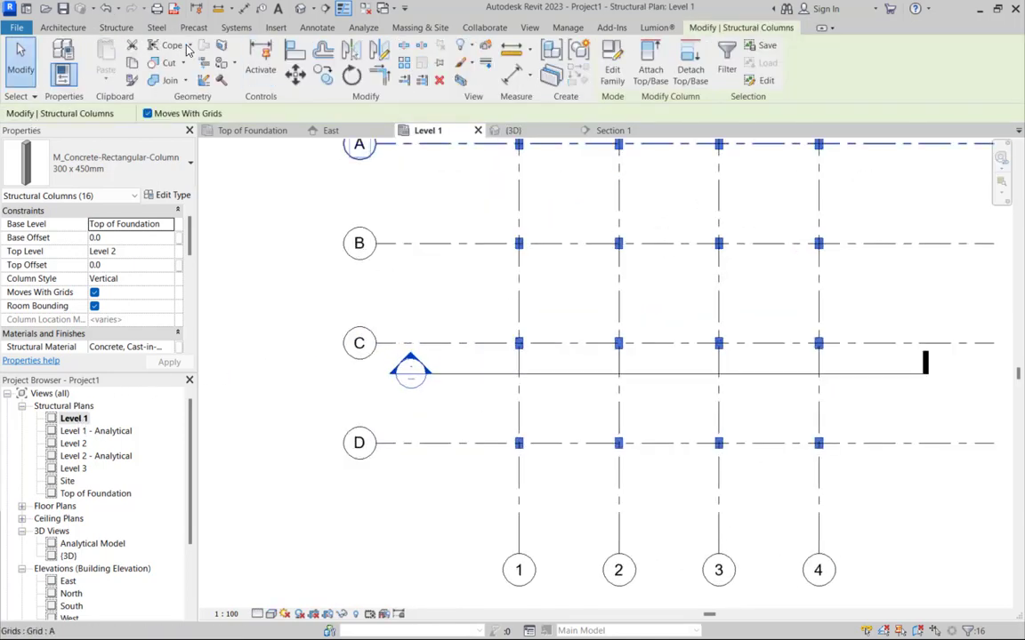
click(116, 27)
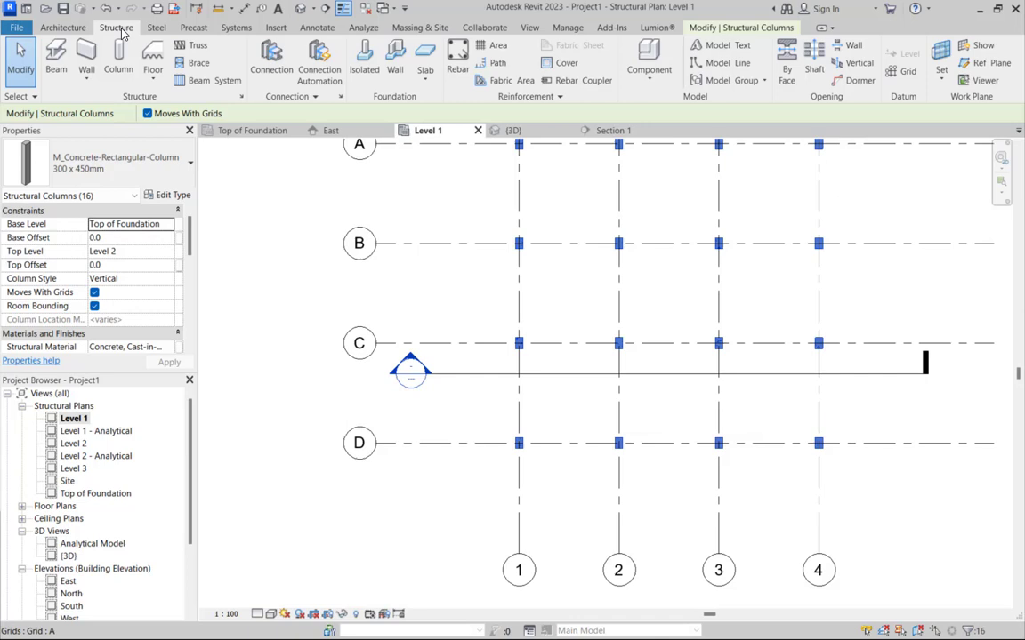
click(362, 69)
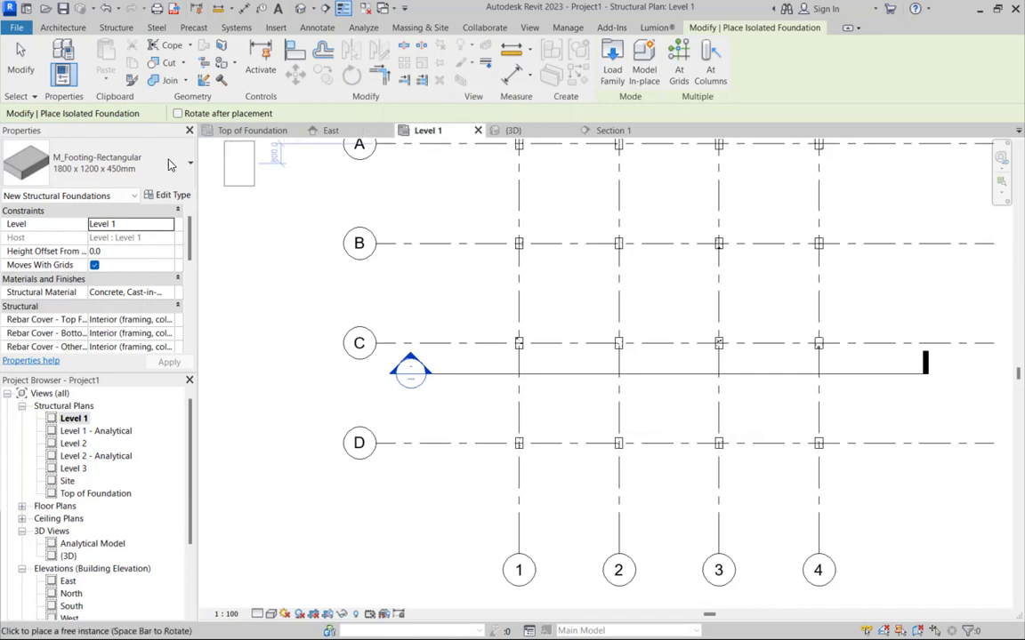
Step: Open the type properties of the M_Footing-Rectangular 1800 x 1200 x 450mm footing and examine its dimensions, identity data and IFC parameters
click(138, 170)
click(139, 171)
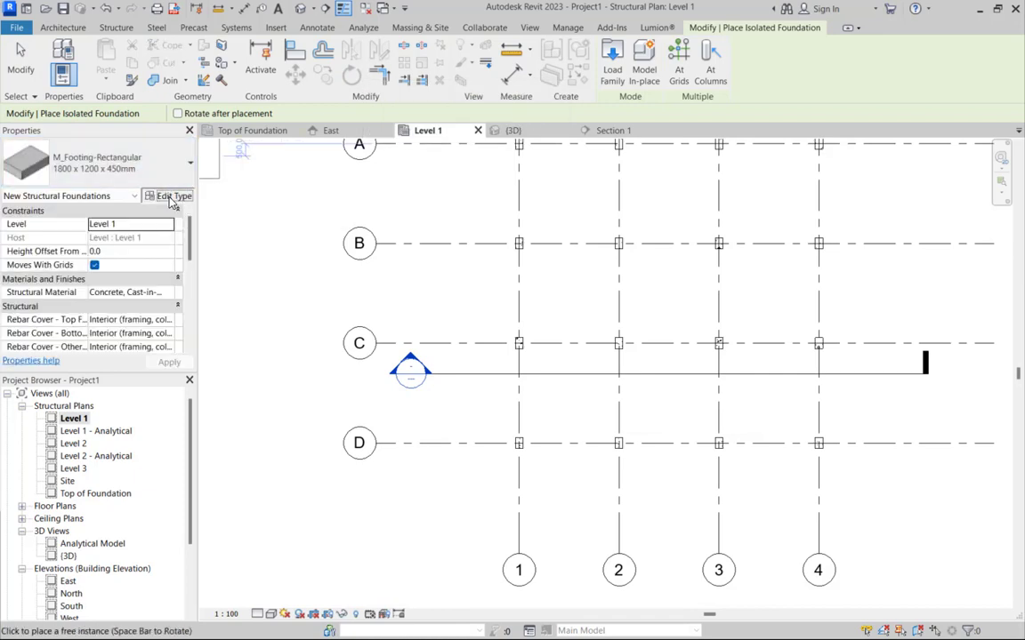
click(169, 196)
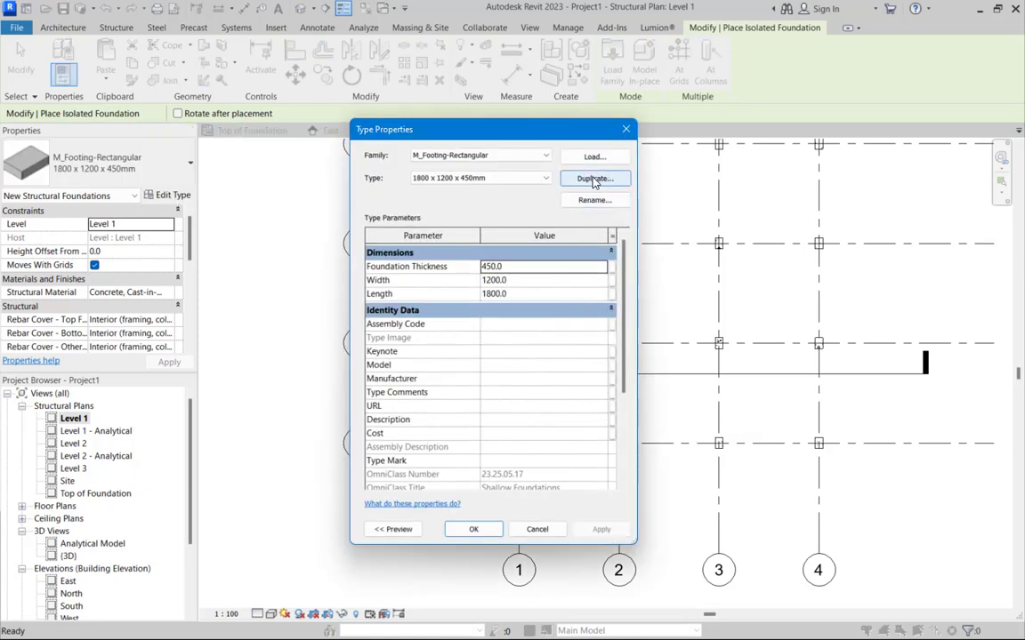
click(594, 179)
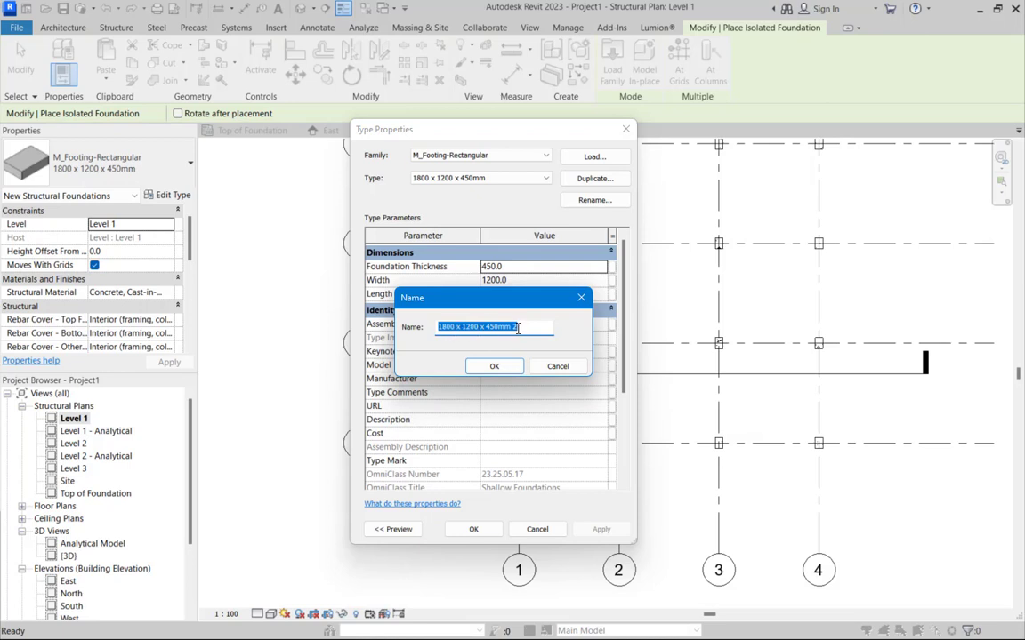
click(581, 298)
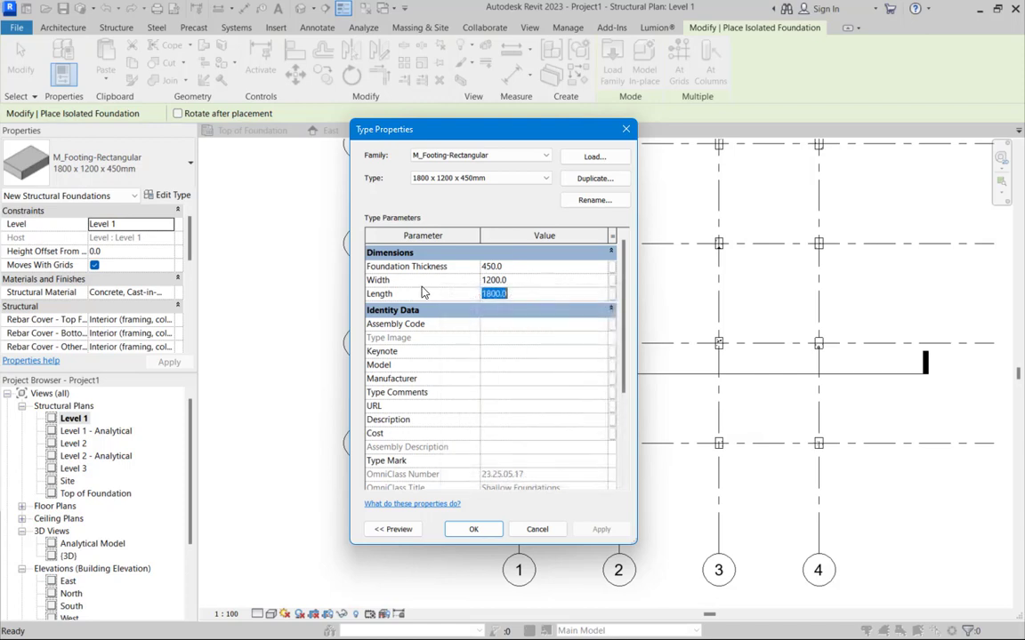
scroll(464, 391, down, 2)
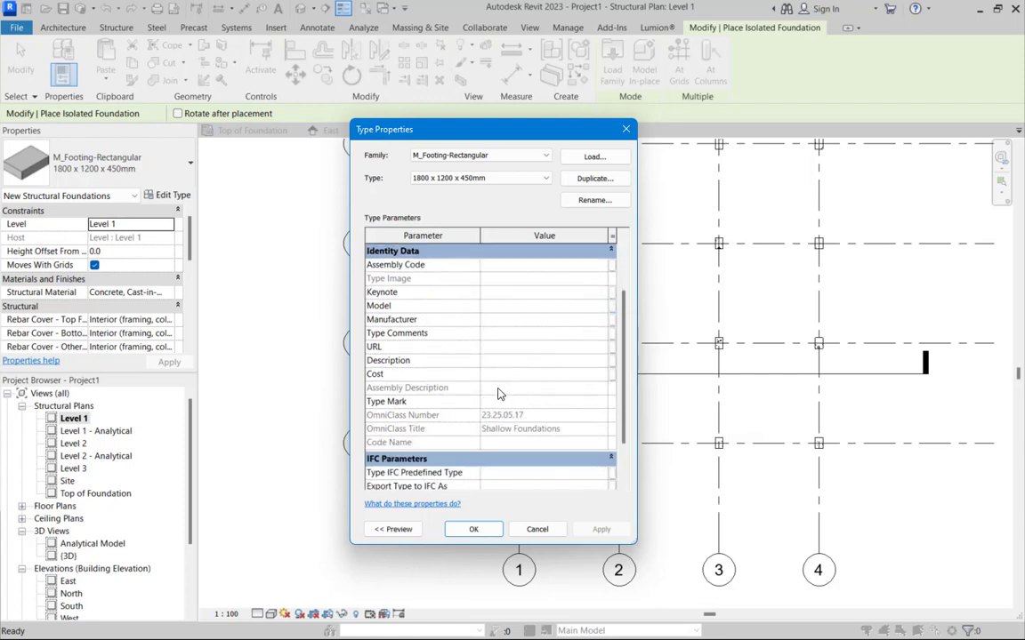
scroll(513, 412, down, 2)
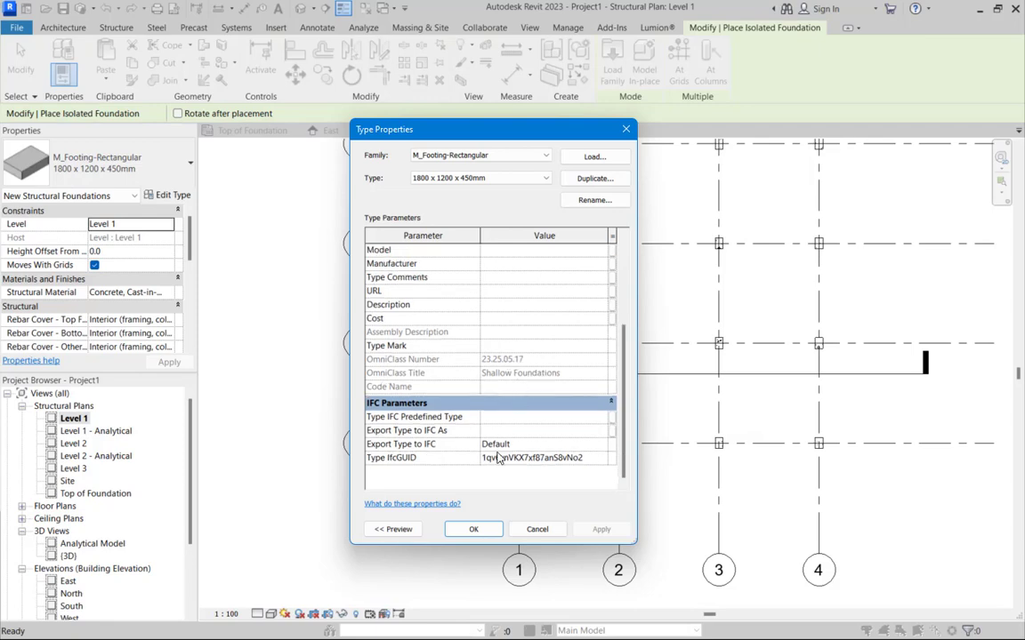
Step: Place M_Footing-Rectangular 1800 x 1200 x 450mm isolated footings at all columns on grids A–D and 1–4 using At Columns
click(474, 529)
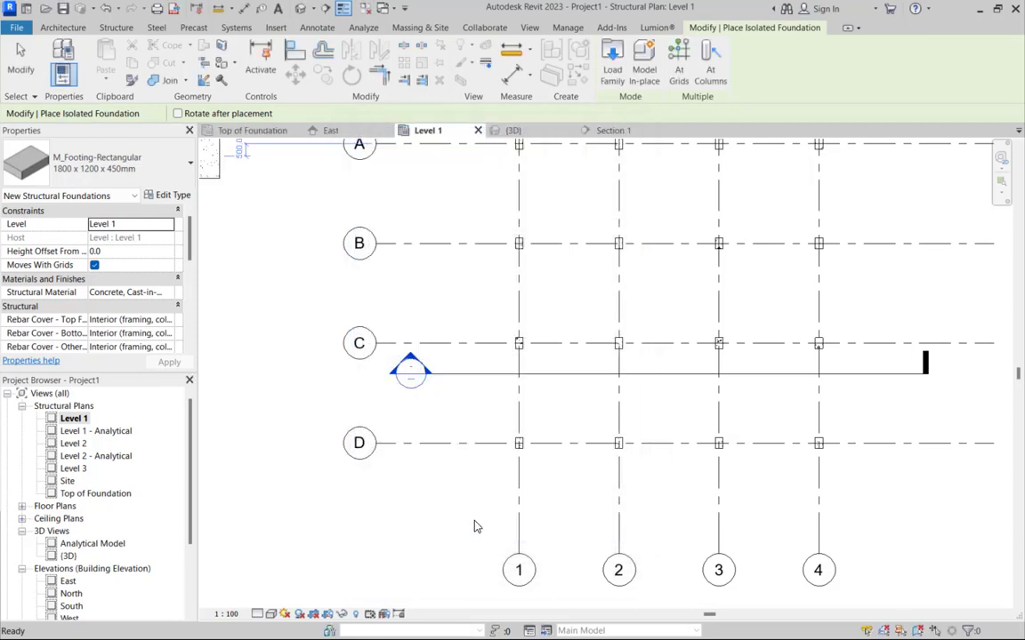
click(603, 382)
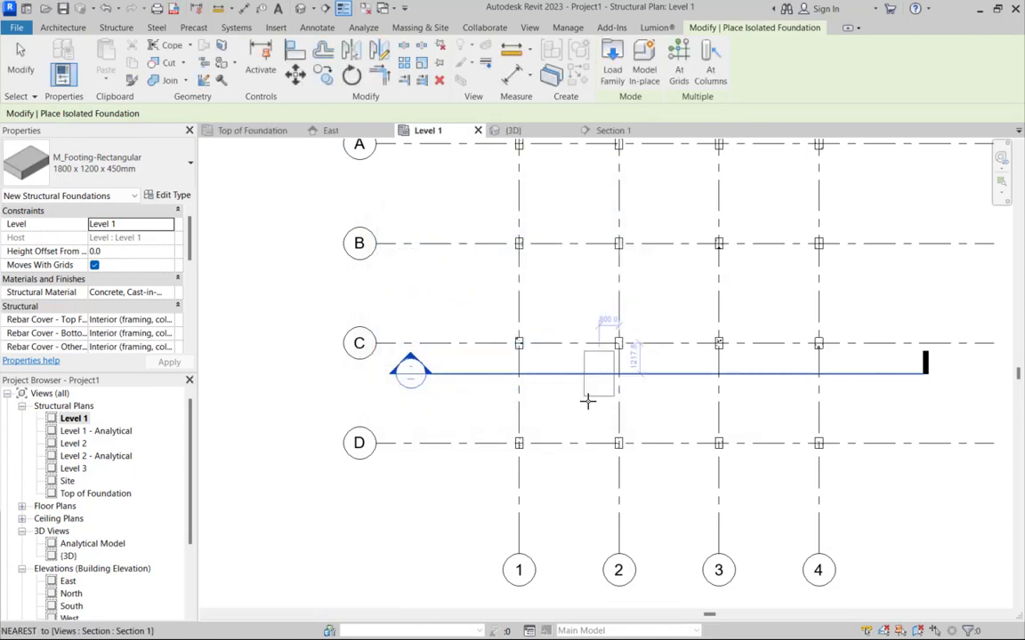
scroll(569, 420, down, 2)
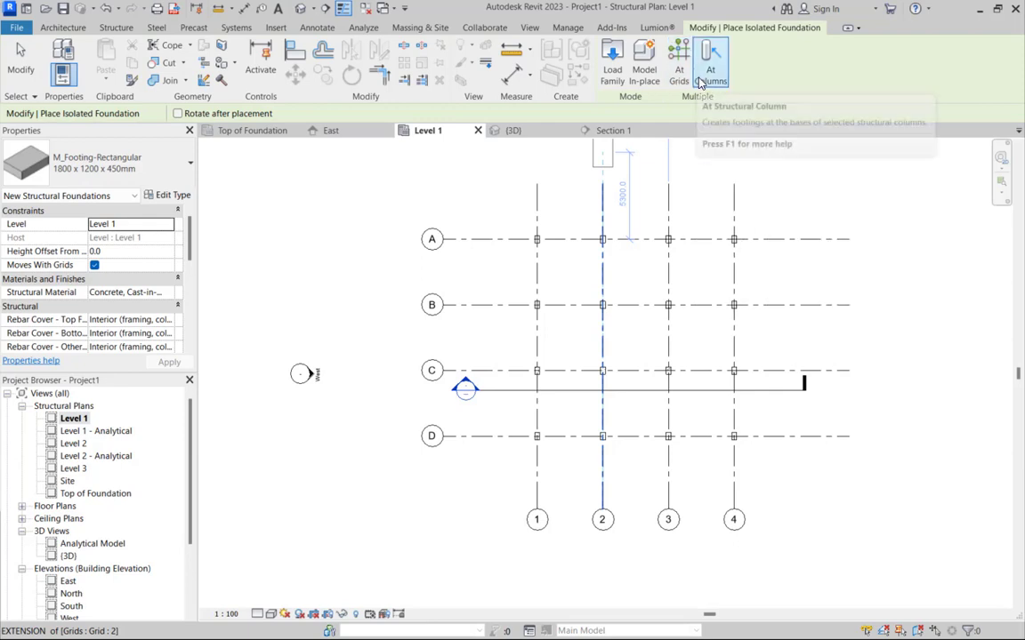
click(702, 78)
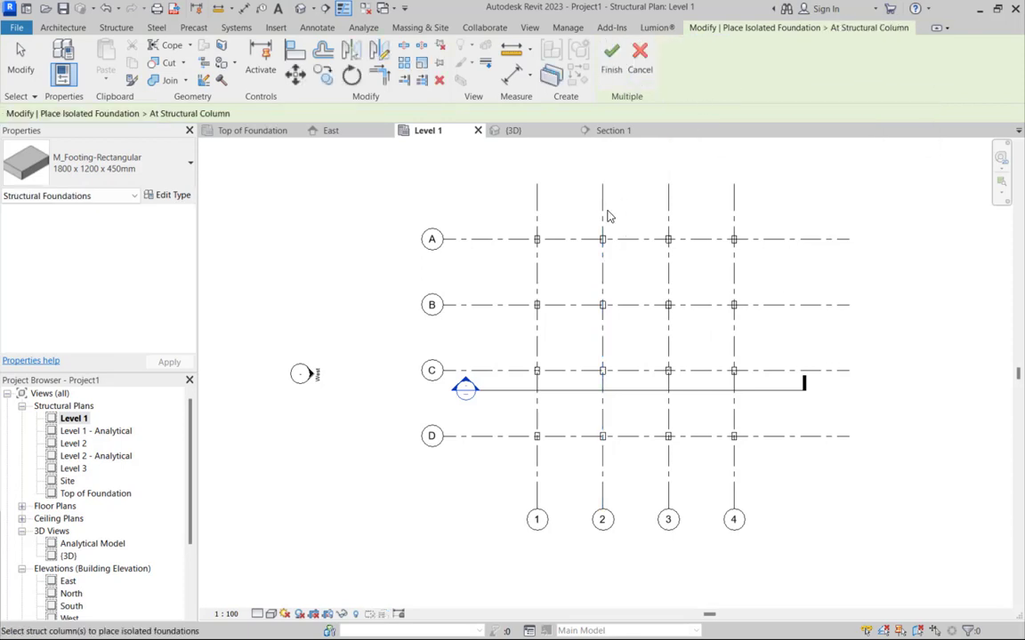
drag(494, 212, 760, 492)
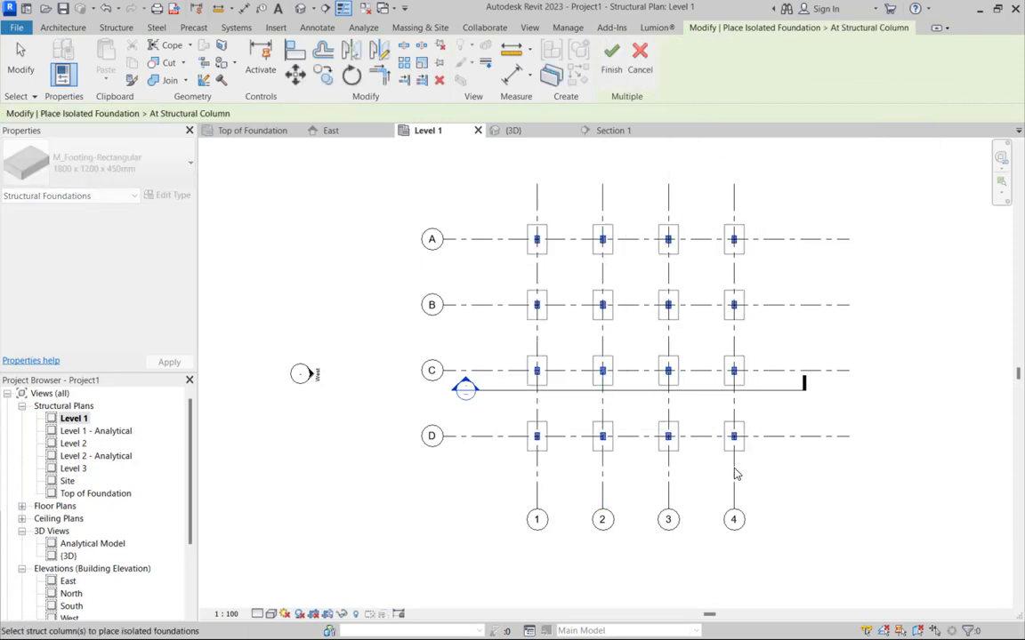
click(611, 59)
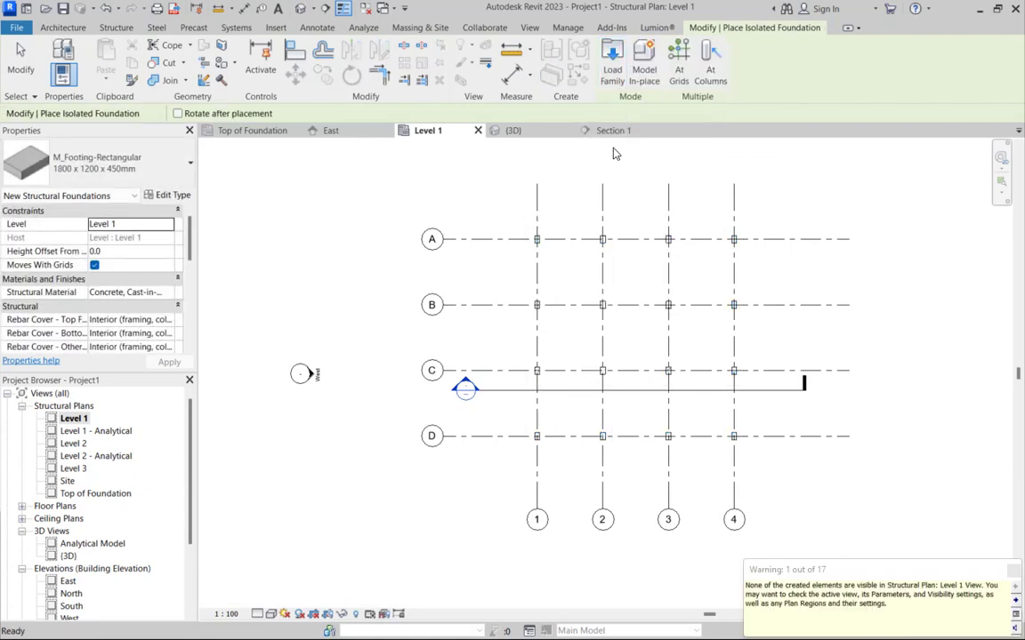
scroll(648, 304, down, 2)
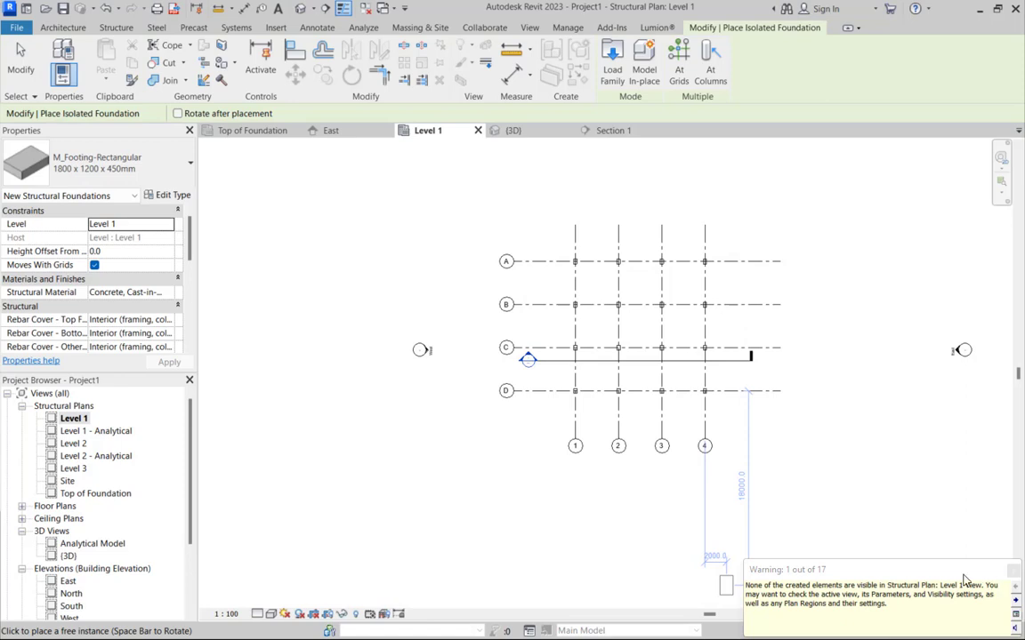
click(20, 57)
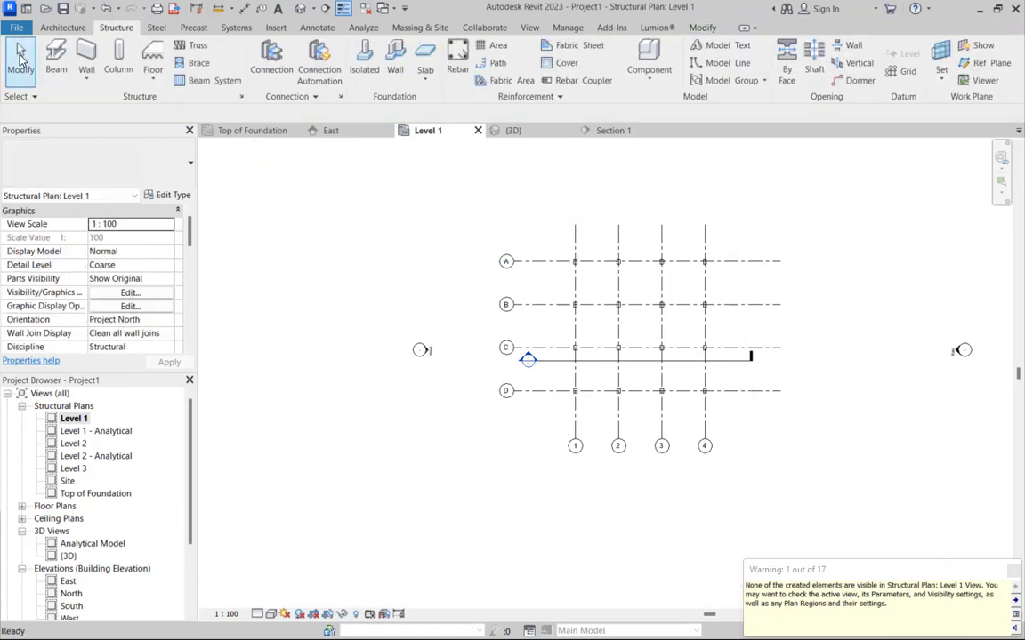
Step: Open the Top of Foundation structural plan and examine the footings placed under the columns
double_click(88, 496)
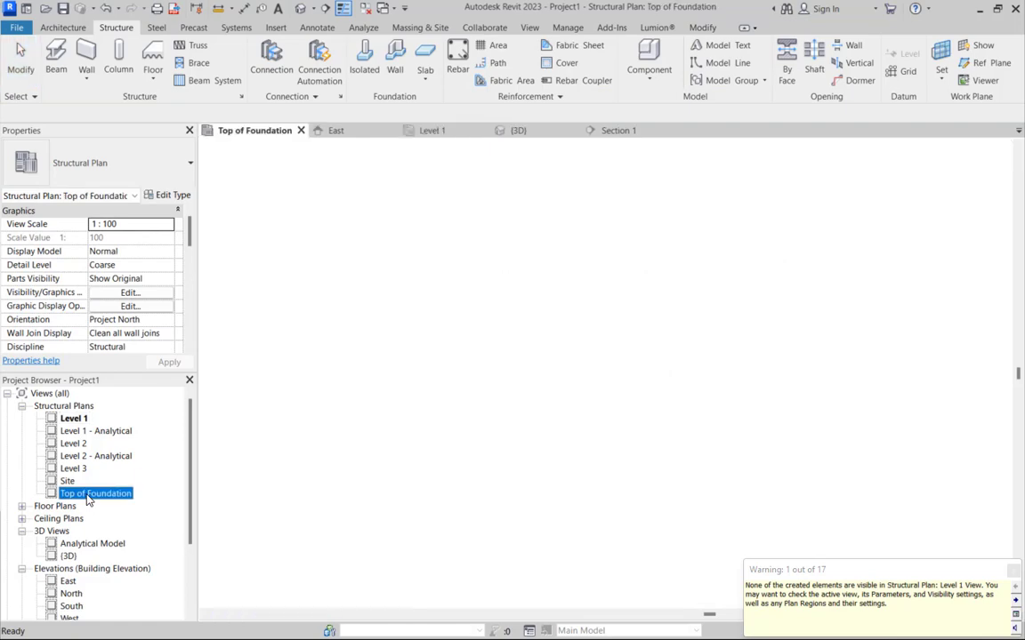
scroll(623, 471, down, 2)
scroll(470, 310, up, 3)
scroll(469, 310, up, 1)
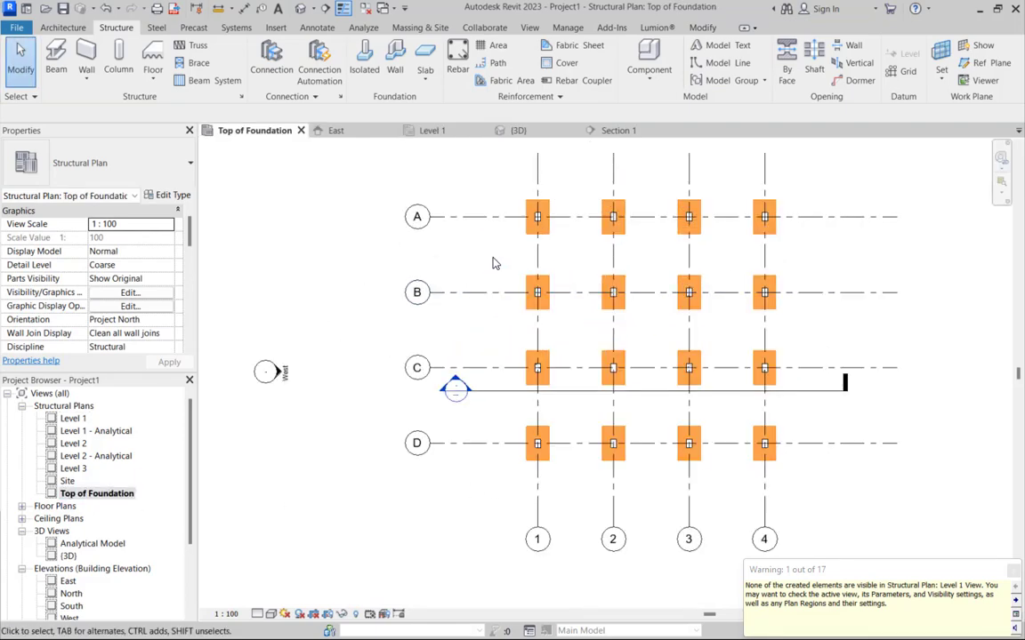
scroll(498, 280, down, 1)
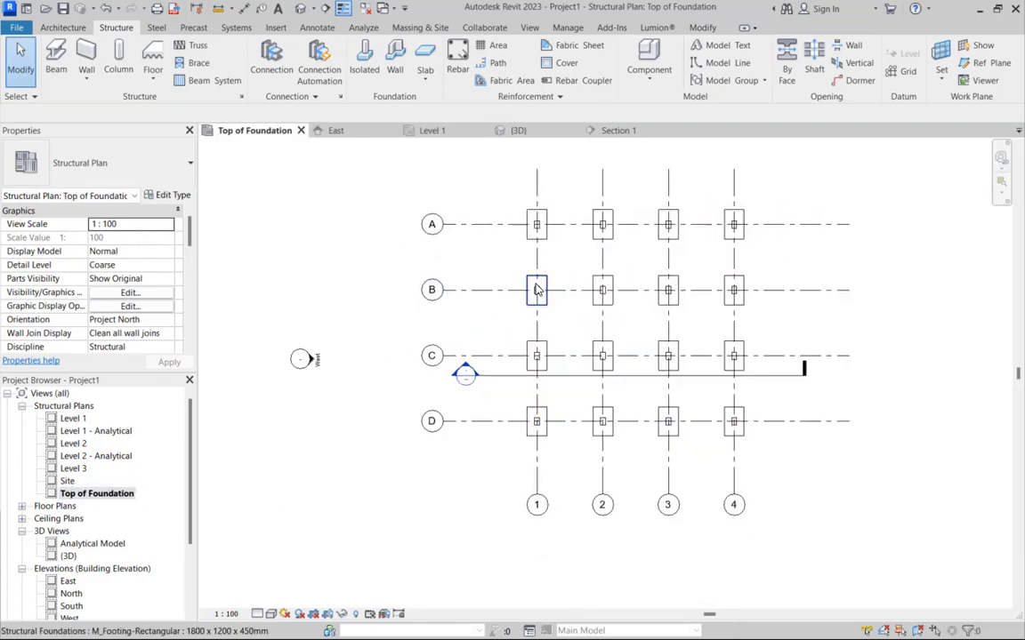
scroll(499, 295, up, 2)
scroll(492, 295, down, 1)
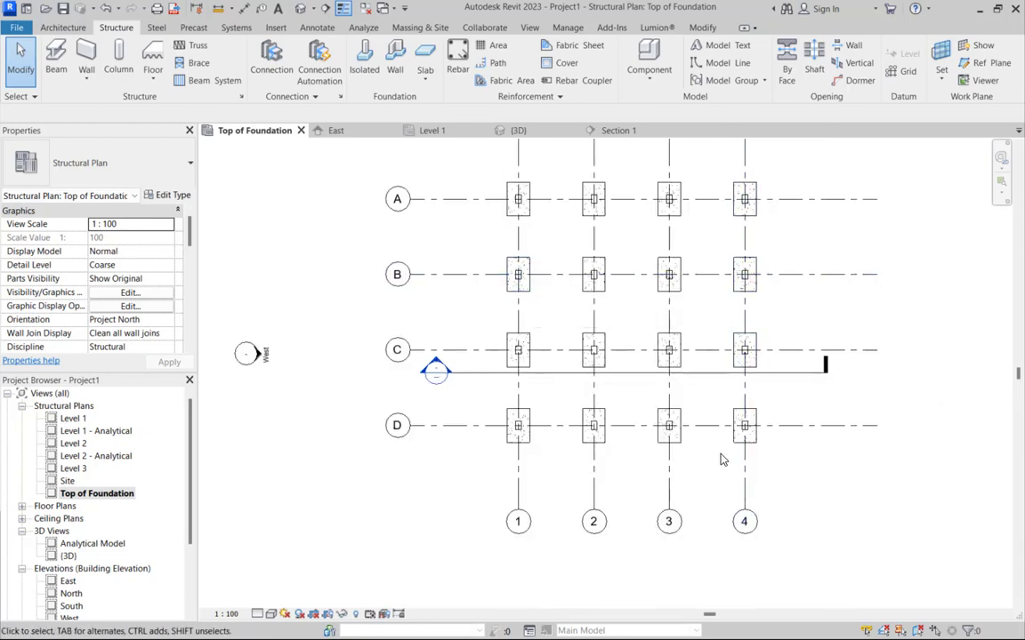
scroll(680, 449, down, 1)
scroll(680, 448, up, 3)
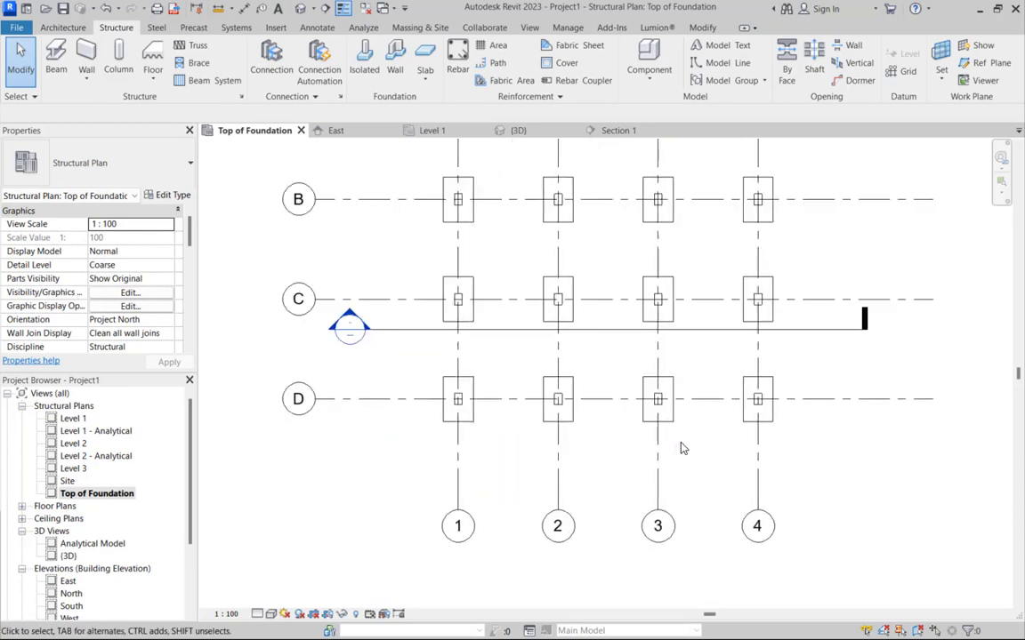
scroll(680, 448, down, 1)
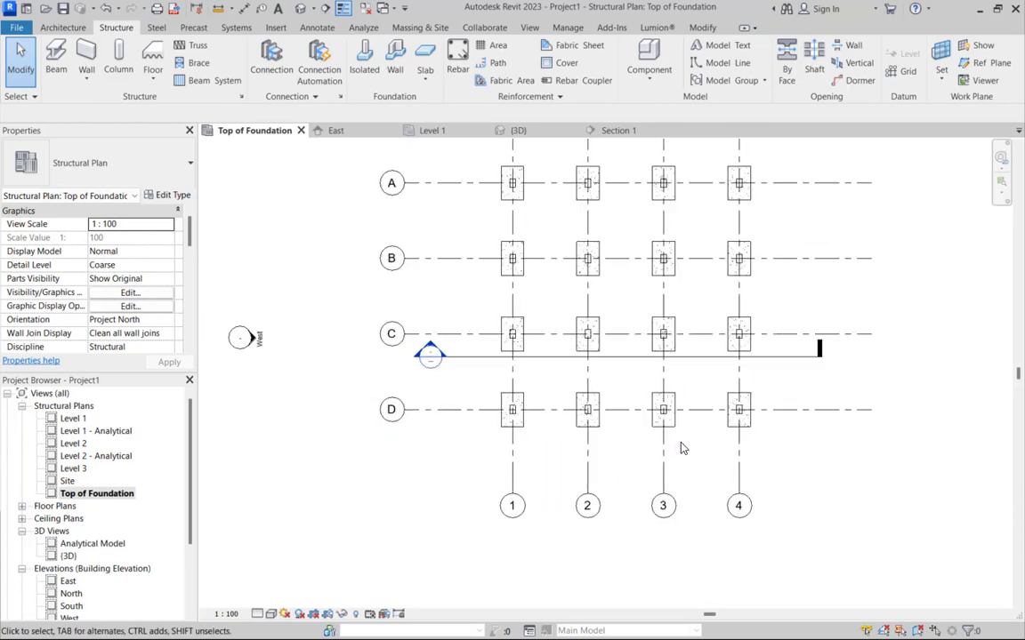
scroll(685, 436, down, 2)
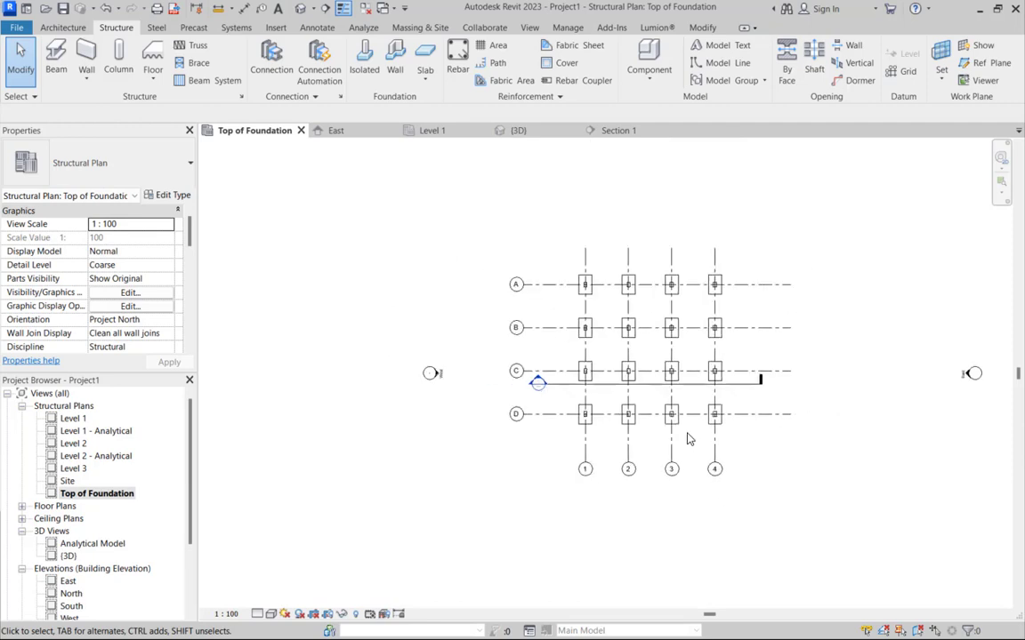
scroll(688, 438, up, 2)
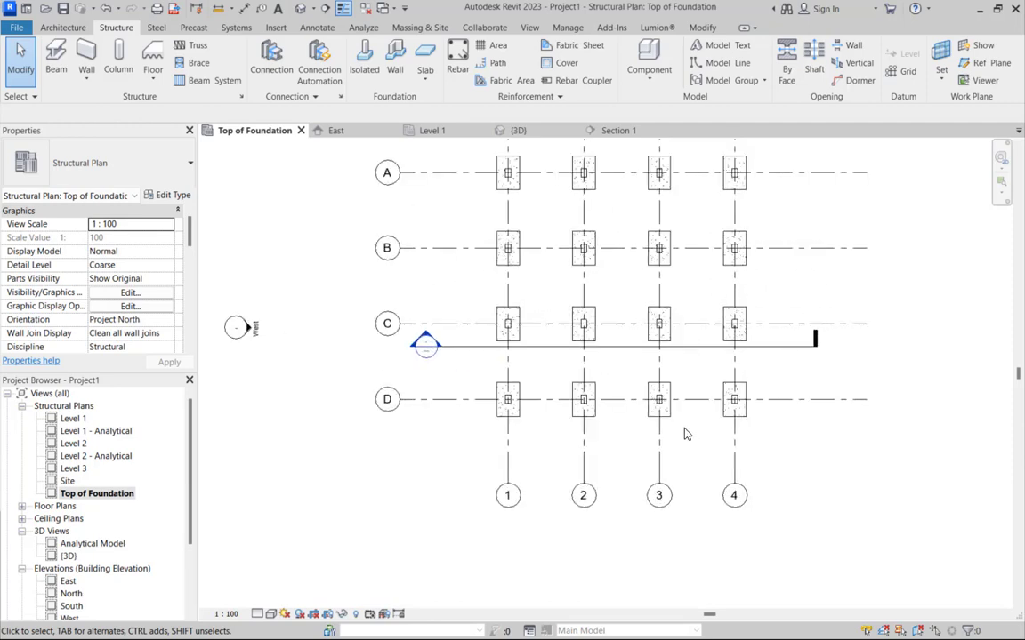
Step: Open the 3D view and inspect the columns and their footings up close and from an angled overview
click(303, 8)
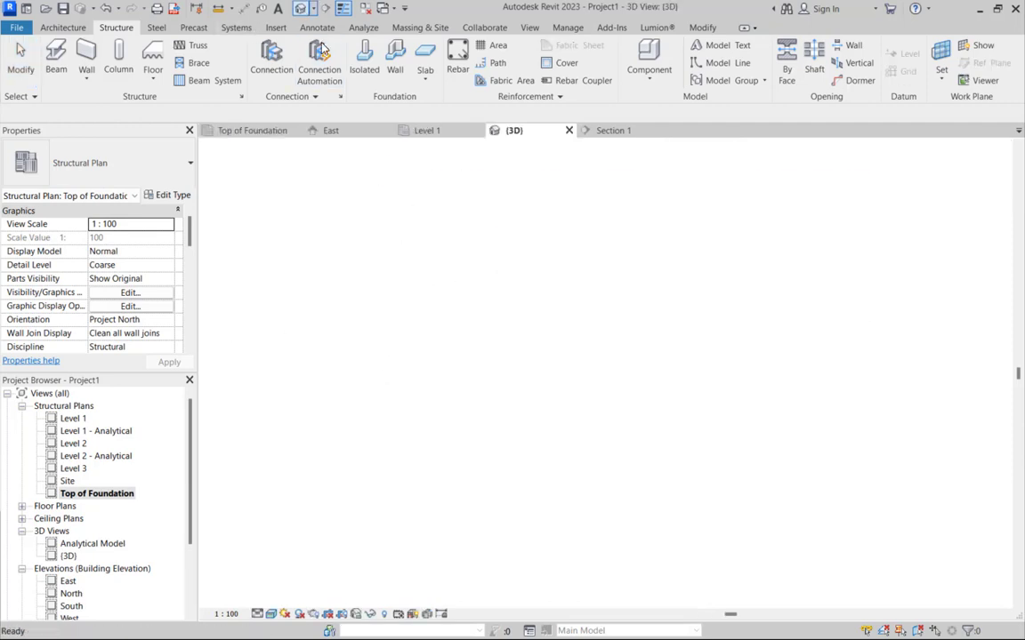
scroll(583, 418, up, 4)
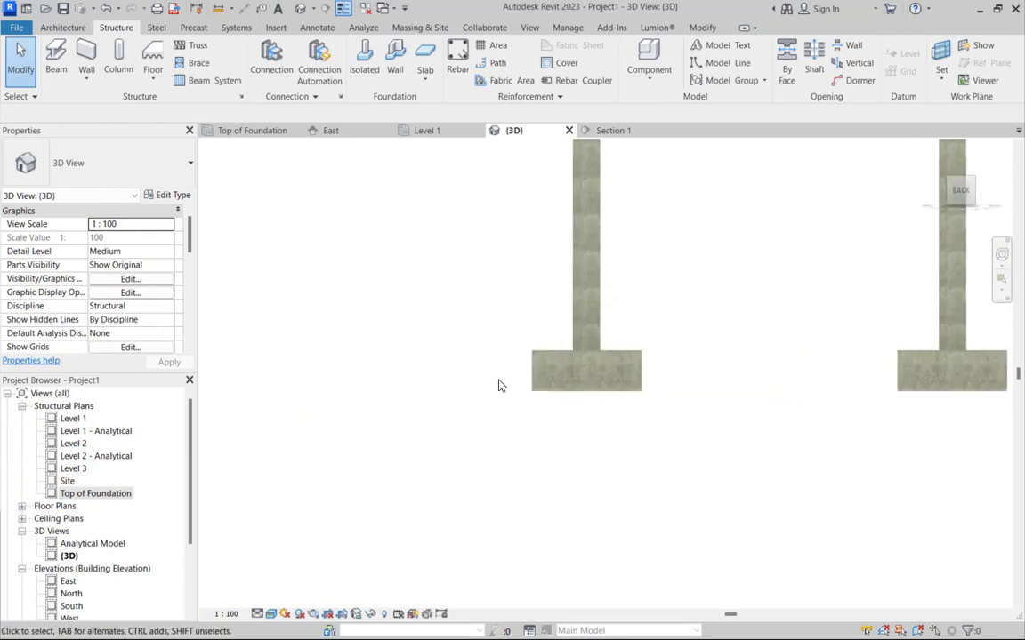
scroll(578, 351, down, 1)
scroll(587, 354, up, 1)
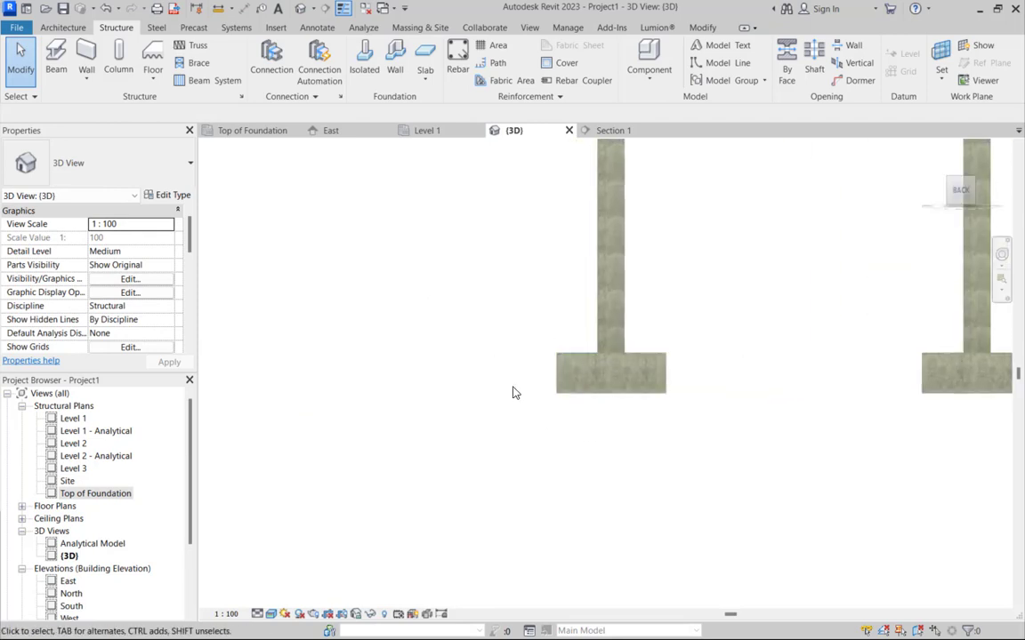
scroll(514, 391, down, 3)
drag(960, 192, 908, 235)
scroll(598, 373, down, 2)
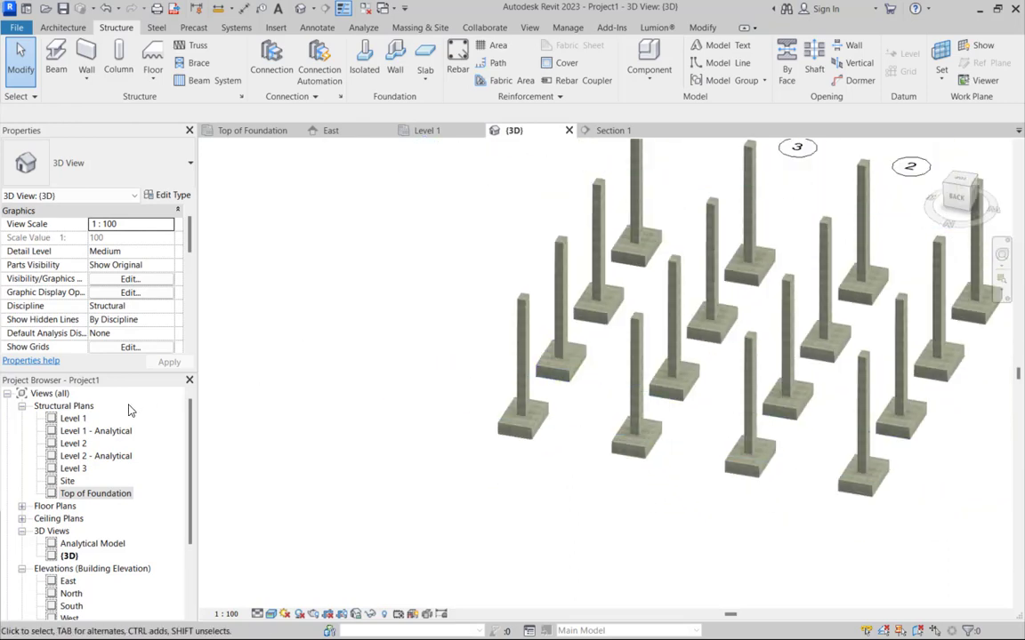
Step: Return to the Top of Foundation structural plan and review the footing layout across grids A–D and 1–4
double_click(69, 494)
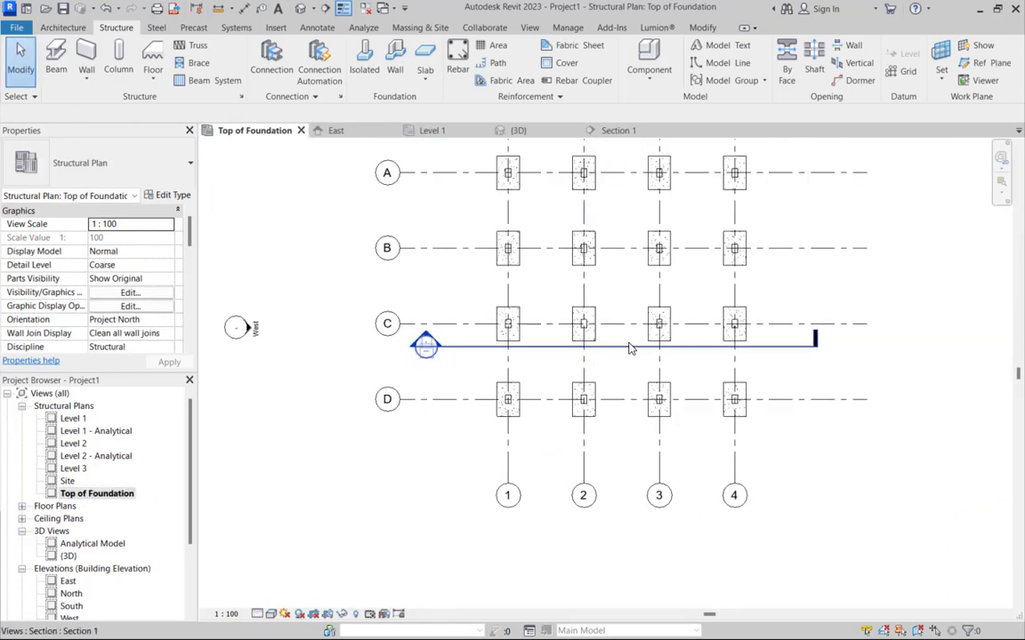
scroll(605, 360, down, 2)
scroll(618, 373, up, 2)
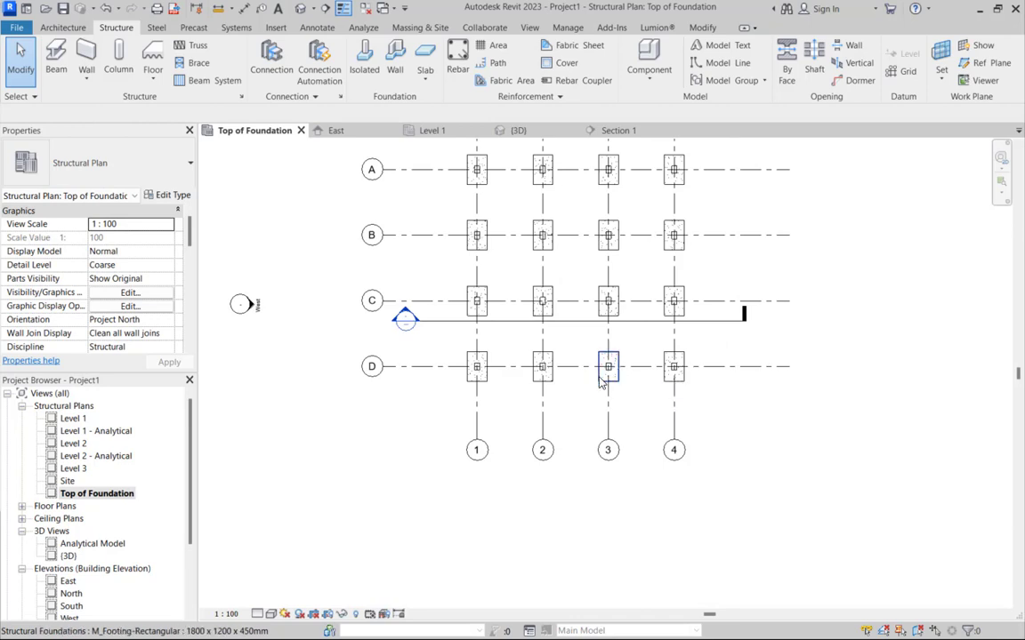
scroll(609, 377, down, 1)
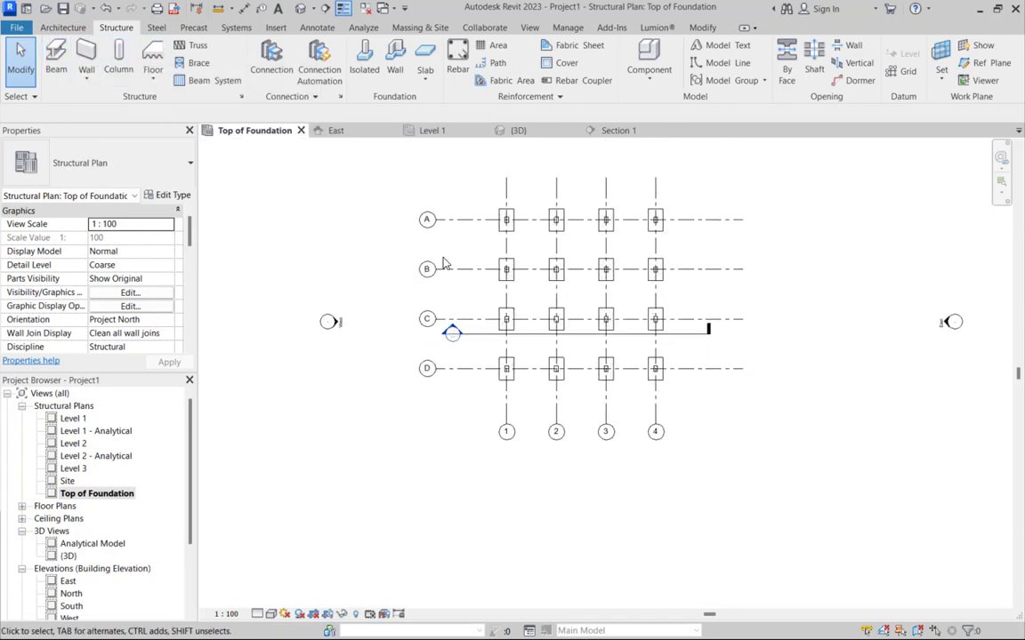
scroll(479, 266, up, 2)
scroll(478, 266, up, 2)
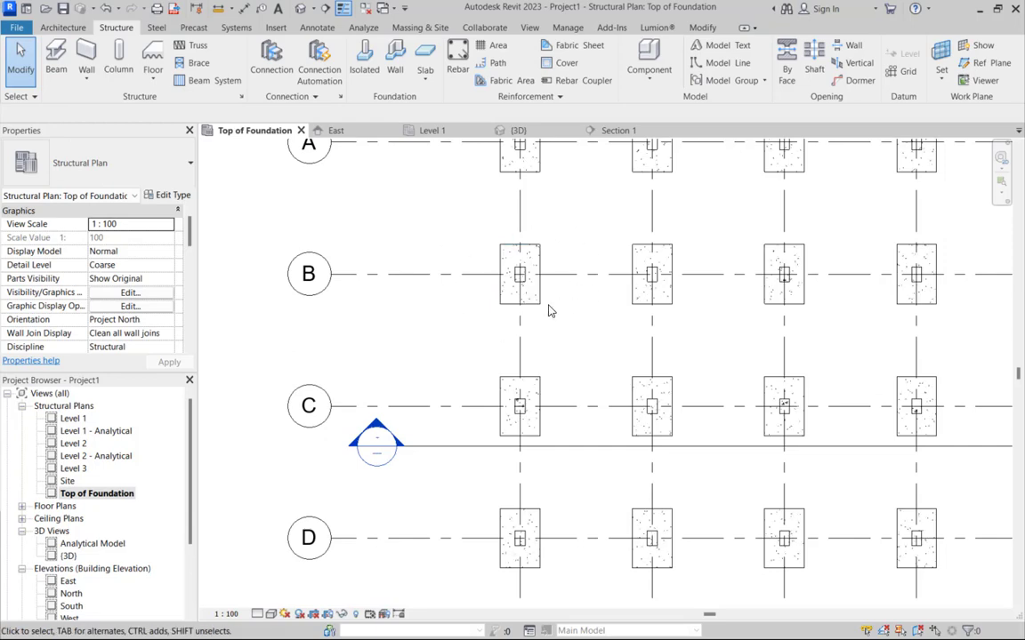
scroll(467, 267, down, 1)
scroll(470, 298, down, 1)
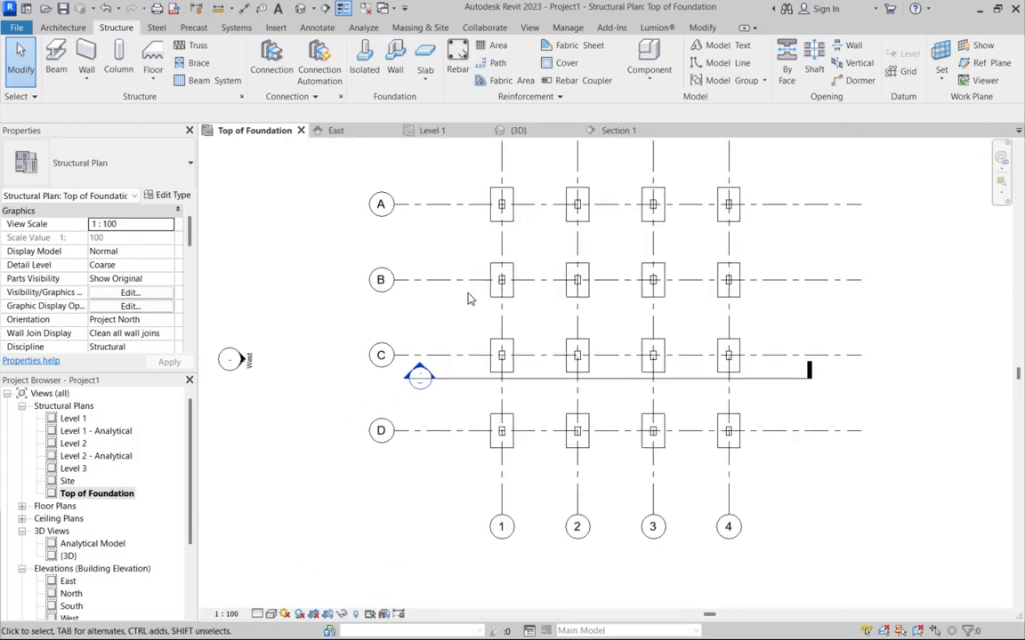
scroll(498, 293, up, 1)
scroll(519, 294, down, 1)
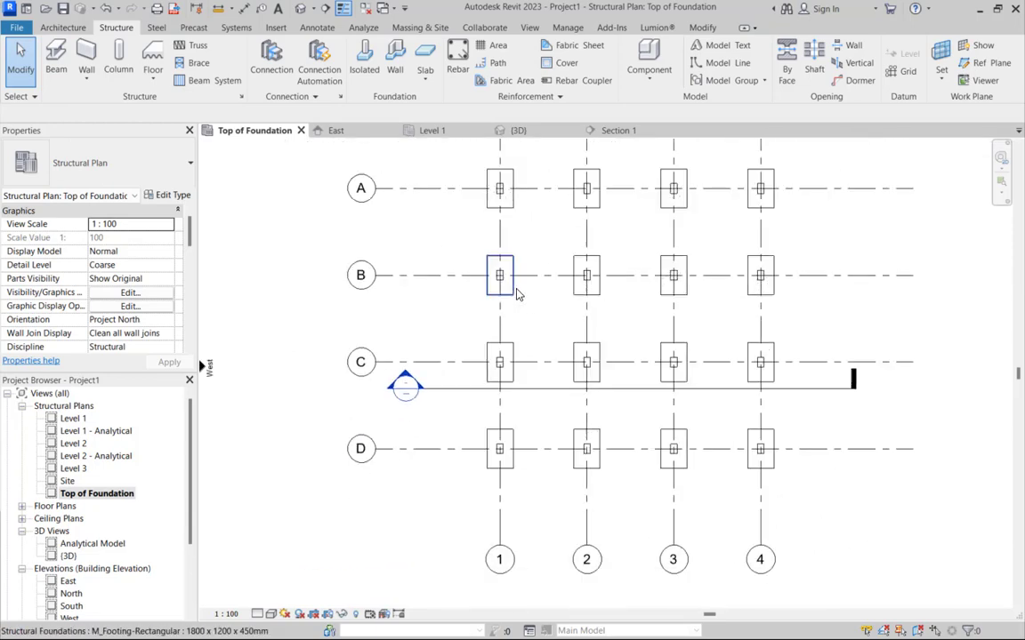
scroll(518, 294, down, 1)
scroll(596, 302, down, 1)
scroll(678, 329, up, 2)
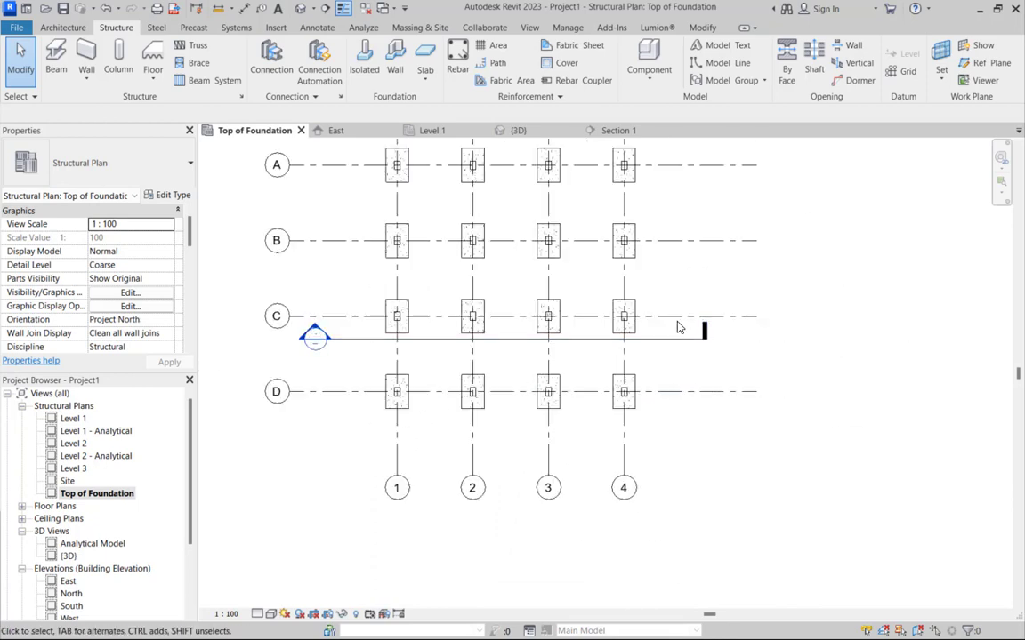
Step: Start an in-place model component in the Structural Foundations category
click(648, 80)
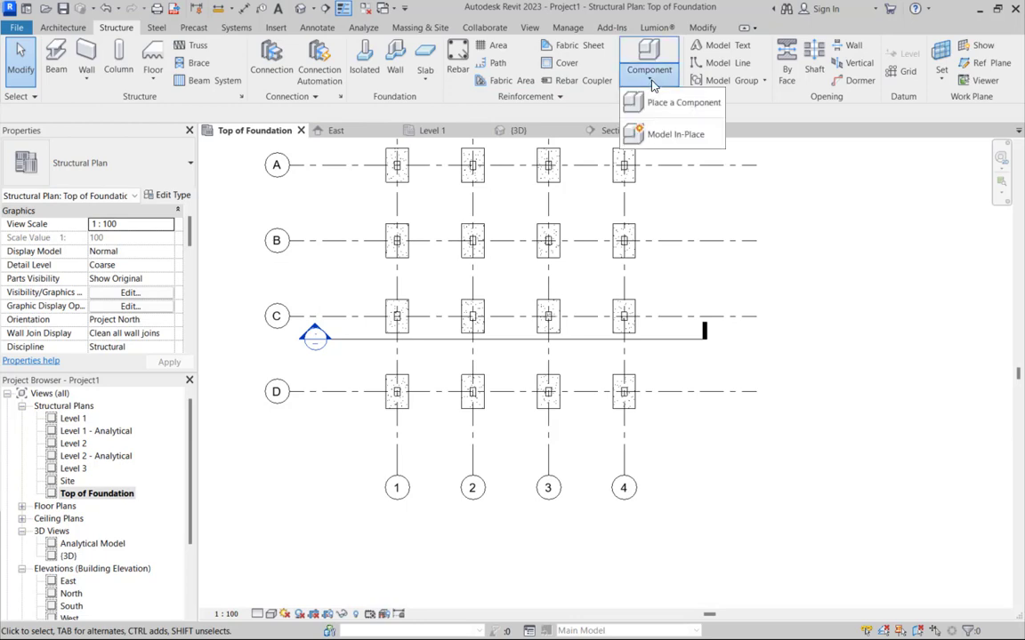
click(663, 131)
scroll(458, 289, down, 2)
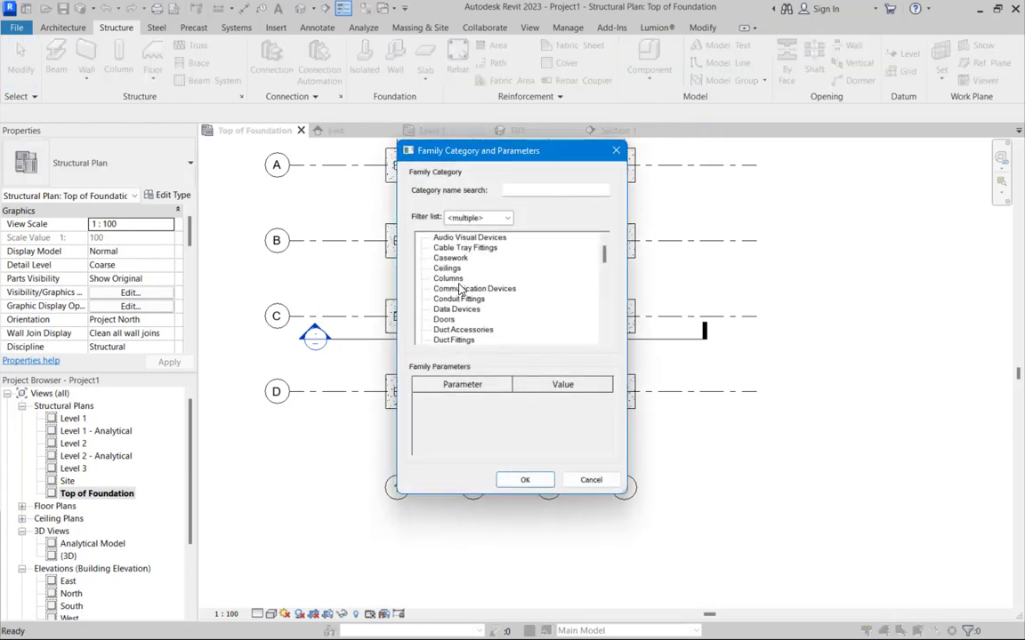
scroll(458, 289, down, 7)
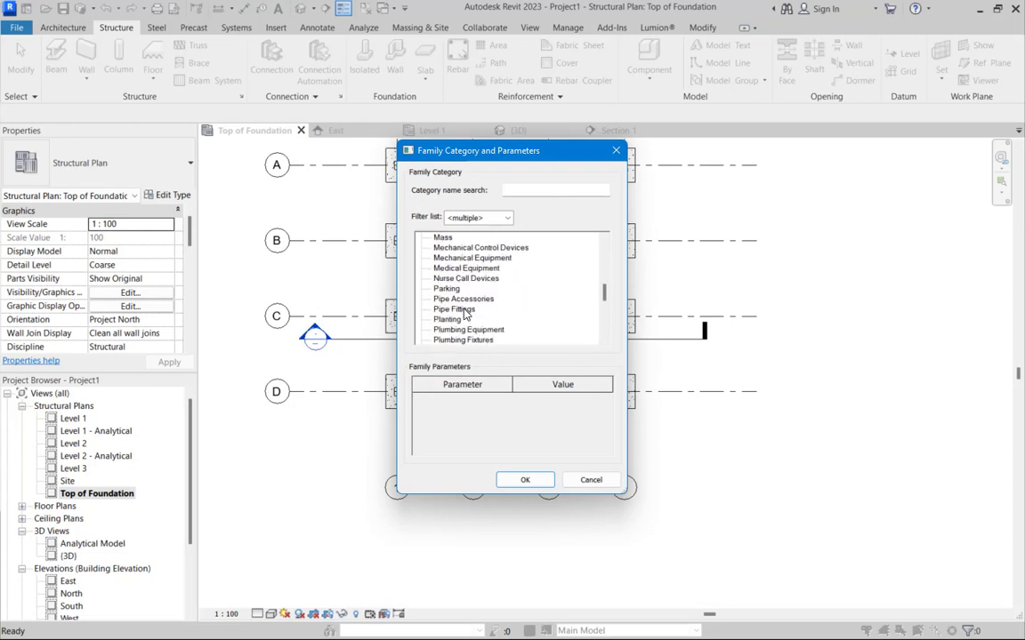
scroll(466, 316, down, 7)
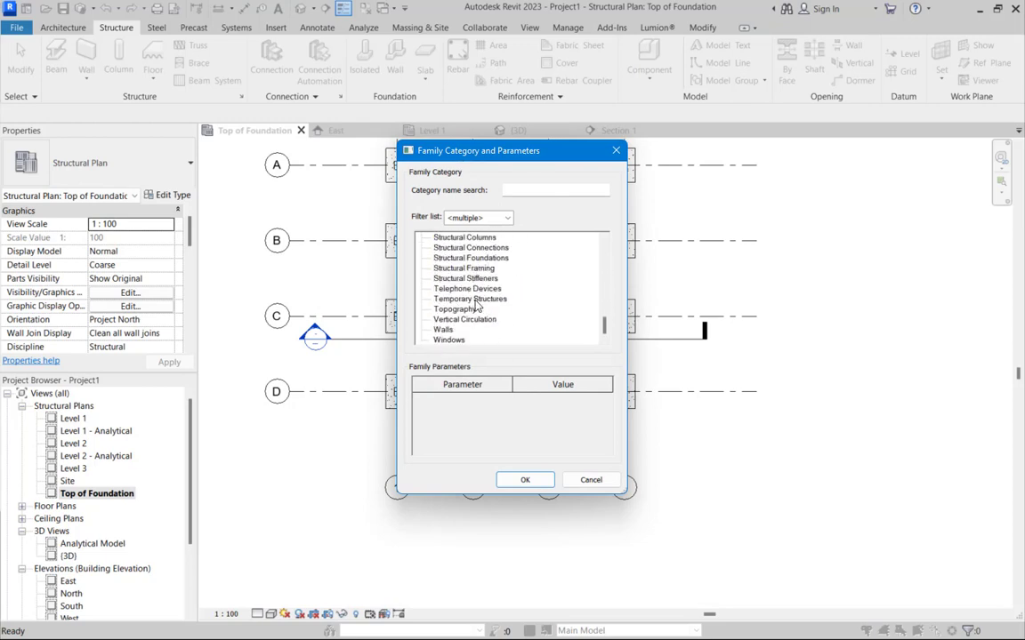
click(526, 479)
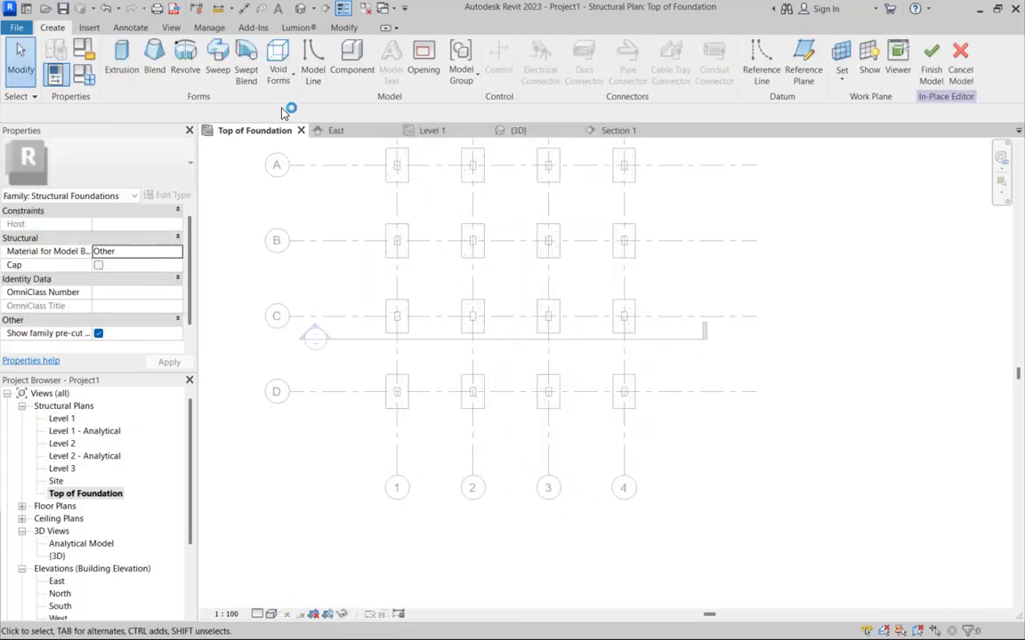
Step: Start an Extrusion with a depth of 250 and sketch a circular profile just beyond grid 4, between grids B and C
click(127, 71)
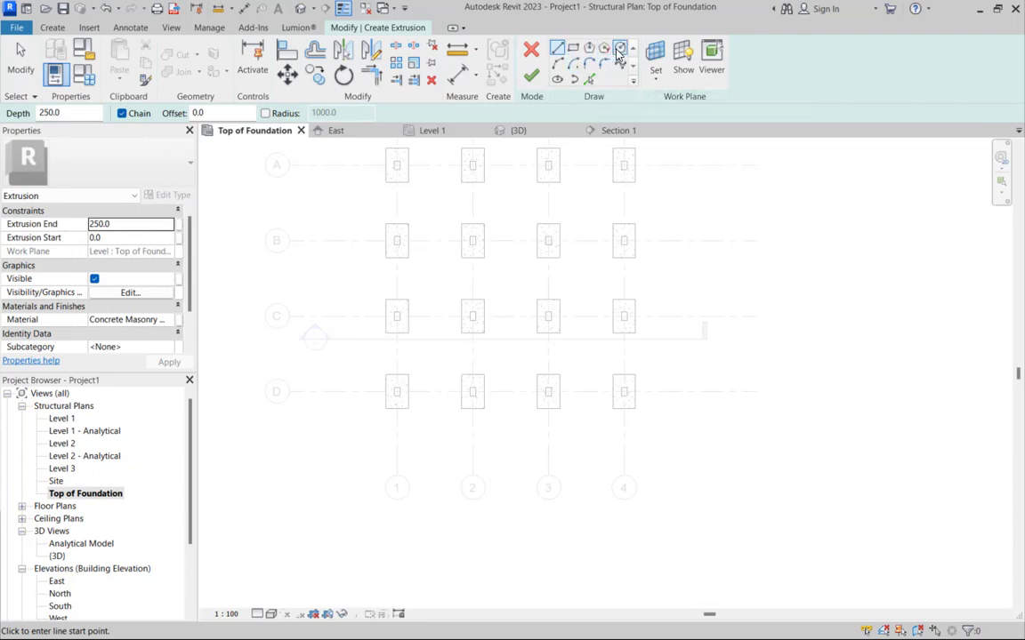
click(747, 282)
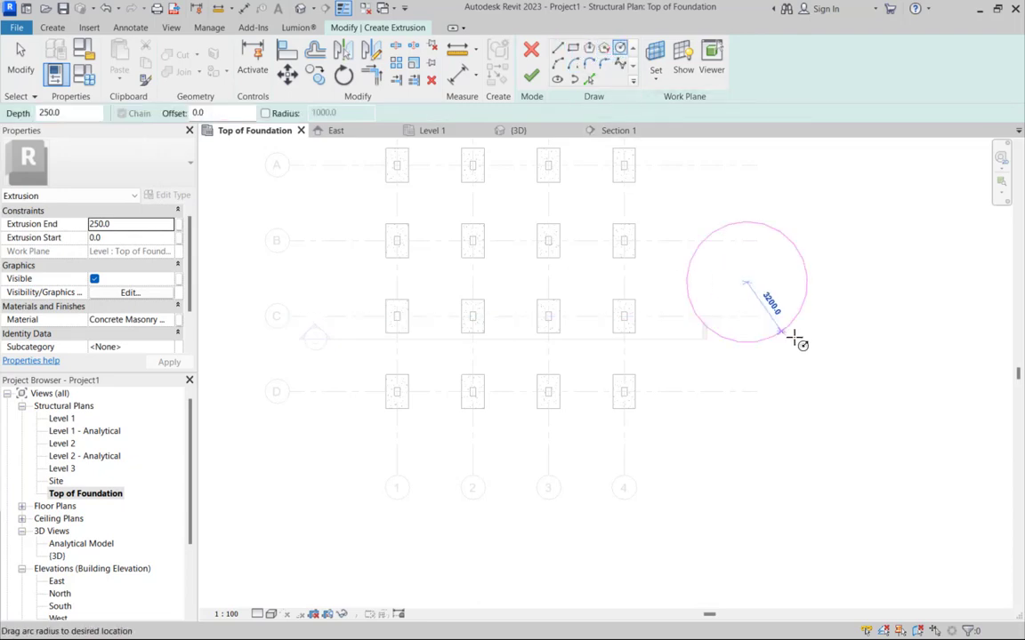
click(778, 301)
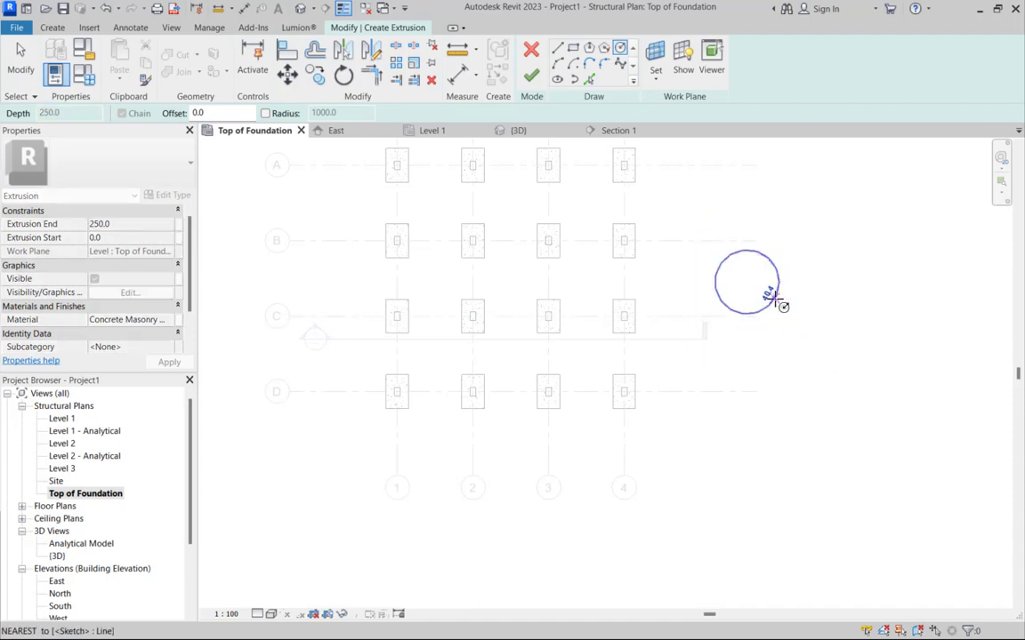
Step: Finish the circular extrusion sketch and assign the Concrete, Cast In Situ material to the extrusion
click(775, 299)
click(531, 77)
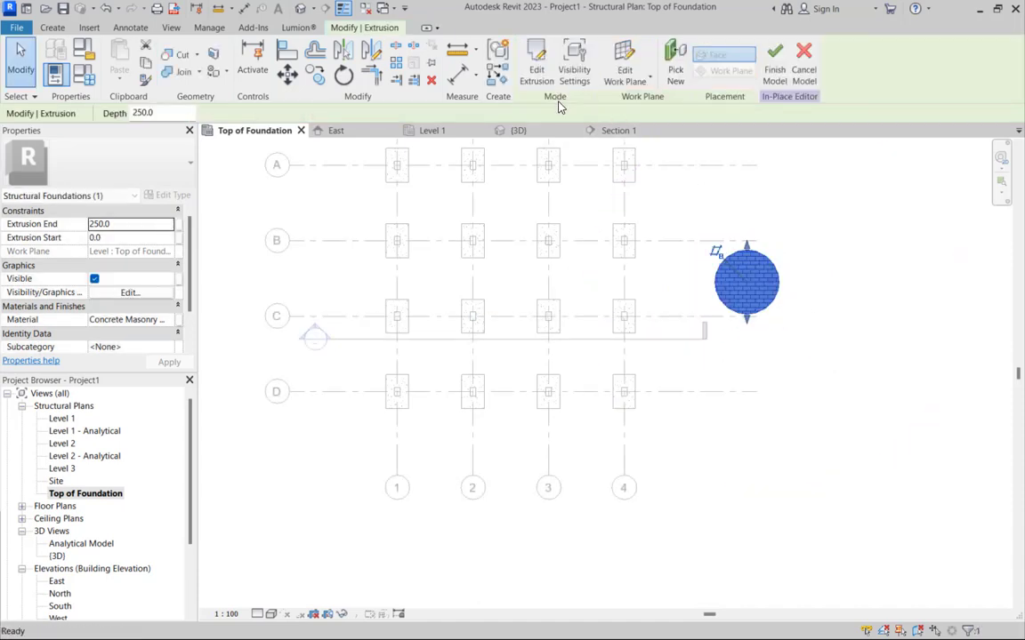
scroll(727, 339, down, 2)
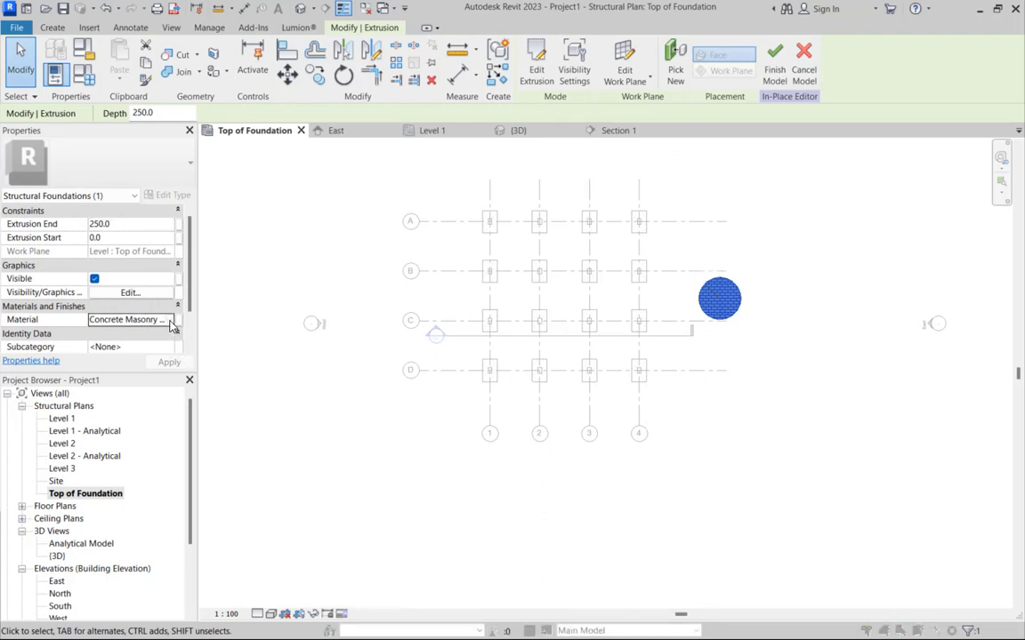
click(172, 324)
scroll(434, 342, down, 2)
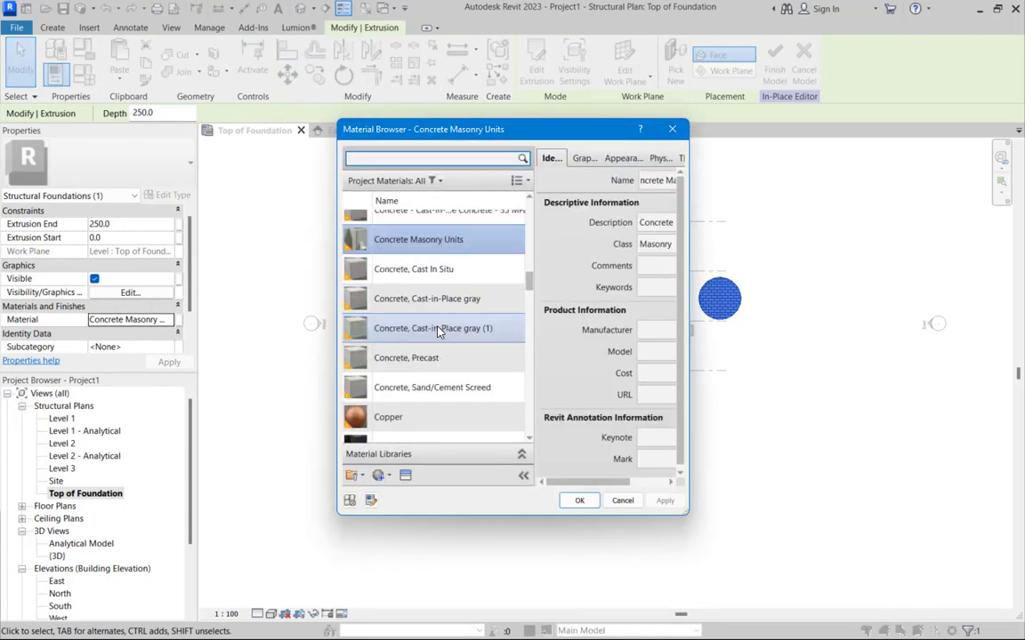
scroll(440, 333, down, 3)
scroll(439, 336, up, 6)
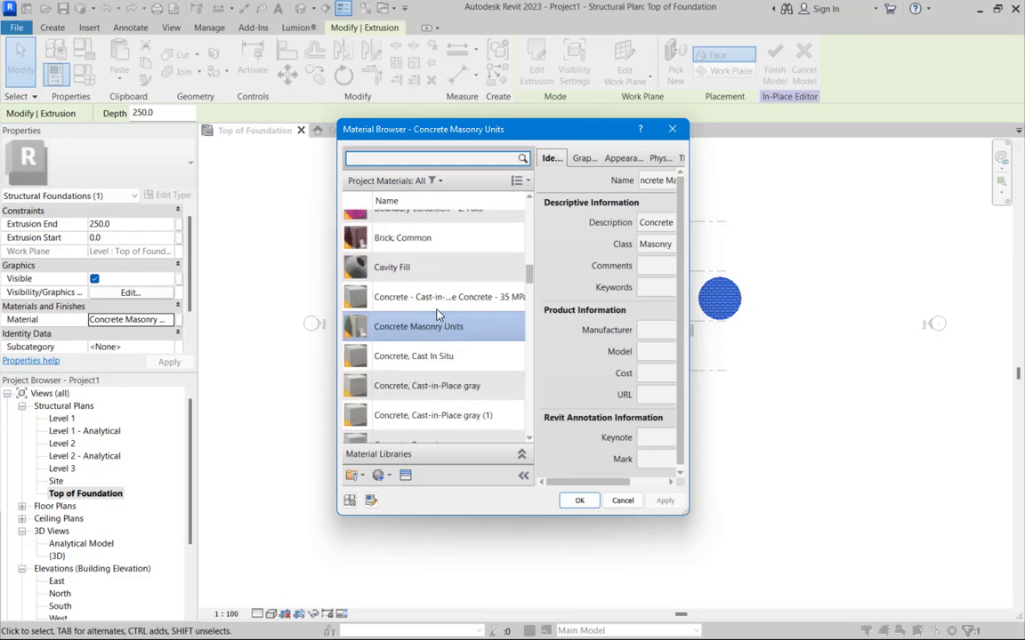
click(392, 356)
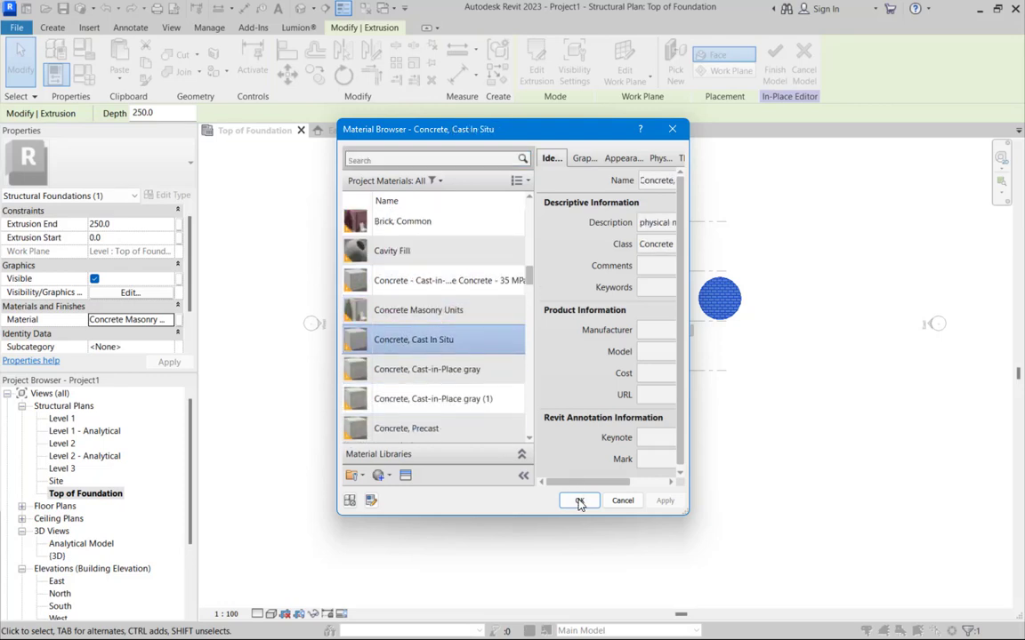
click(579, 500)
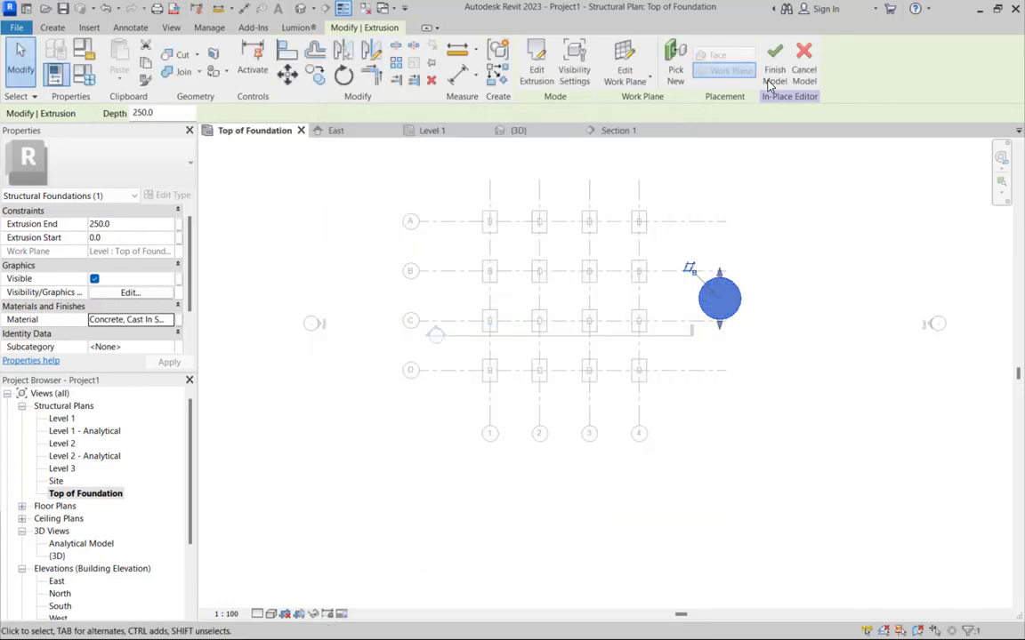
Step: Finish the in-place model and check the circular foundation's properties in the plan
click(772, 78)
scroll(738, 306, up, 3)
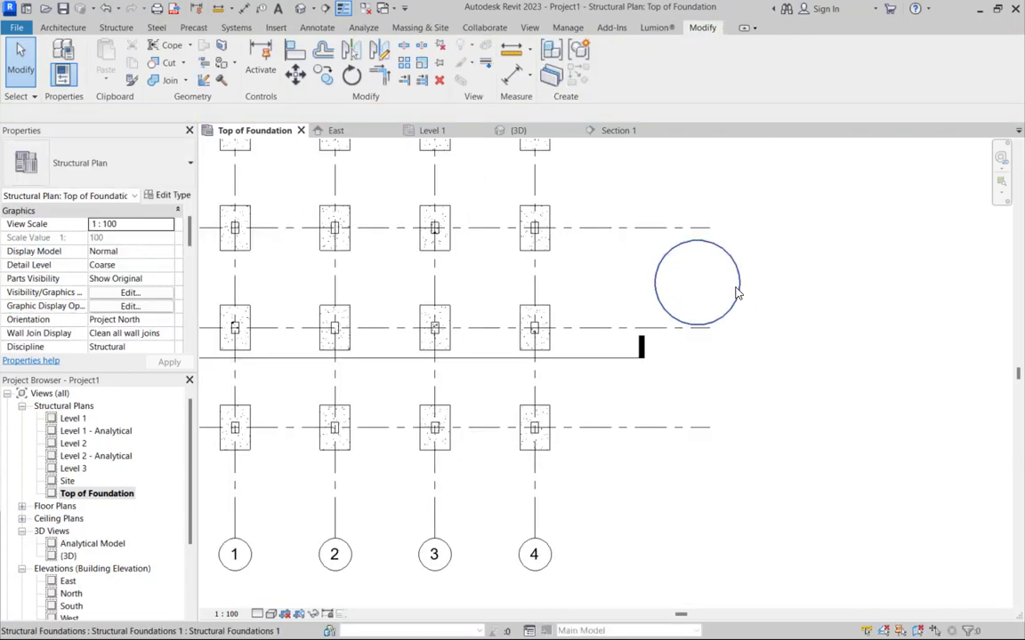
click(736, 294)
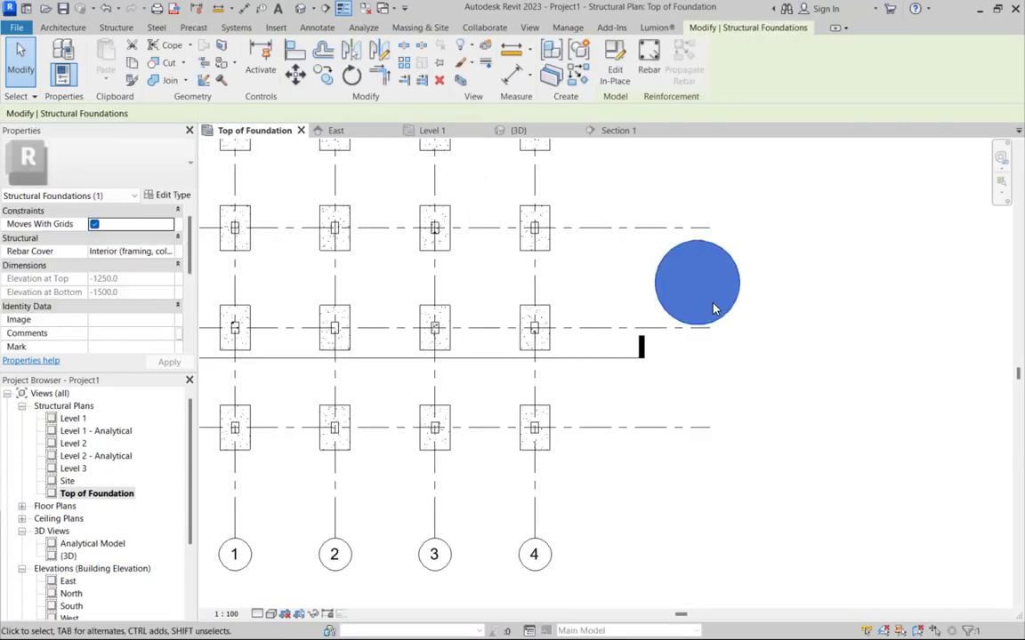
scroll(714, 309, down, 3)
click(757, 322)
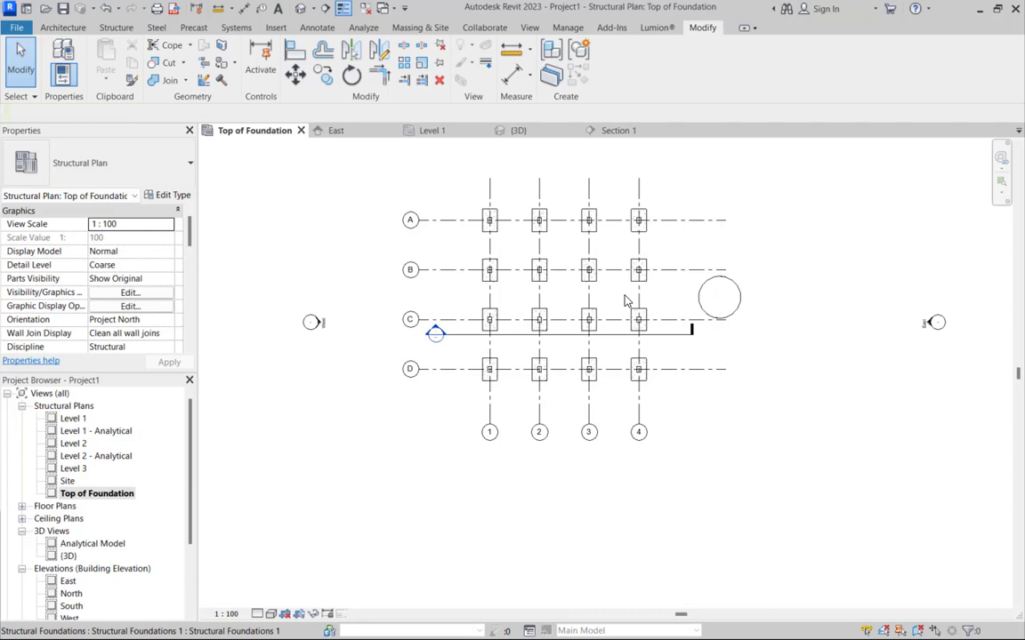
Step: Extend the section line and its crop extent past the circular foundation beyond grid 4
click(534, 336)
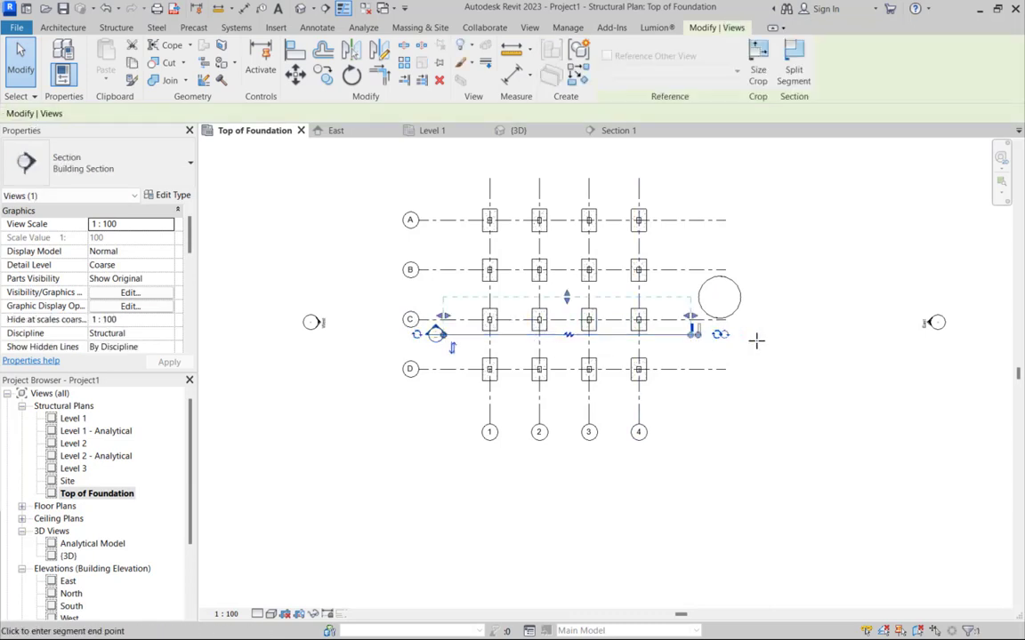
drag(756, 341, 798, 338)
drag(691, 318, 769, 324)
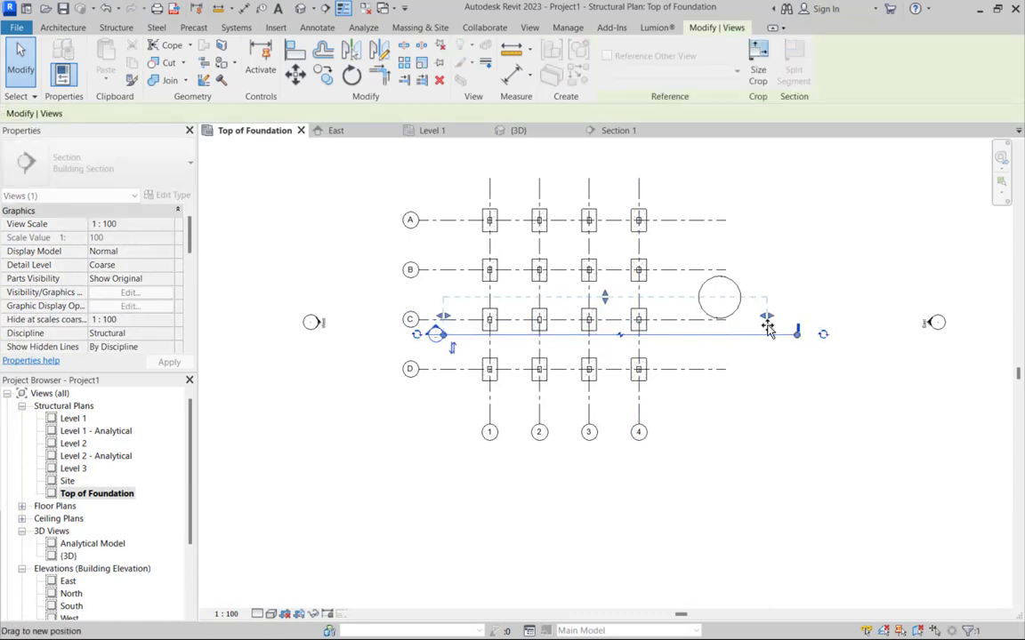
Step: Open Section 1 and start editing the circular foundation's extrusion in place
double_click(435, 333)
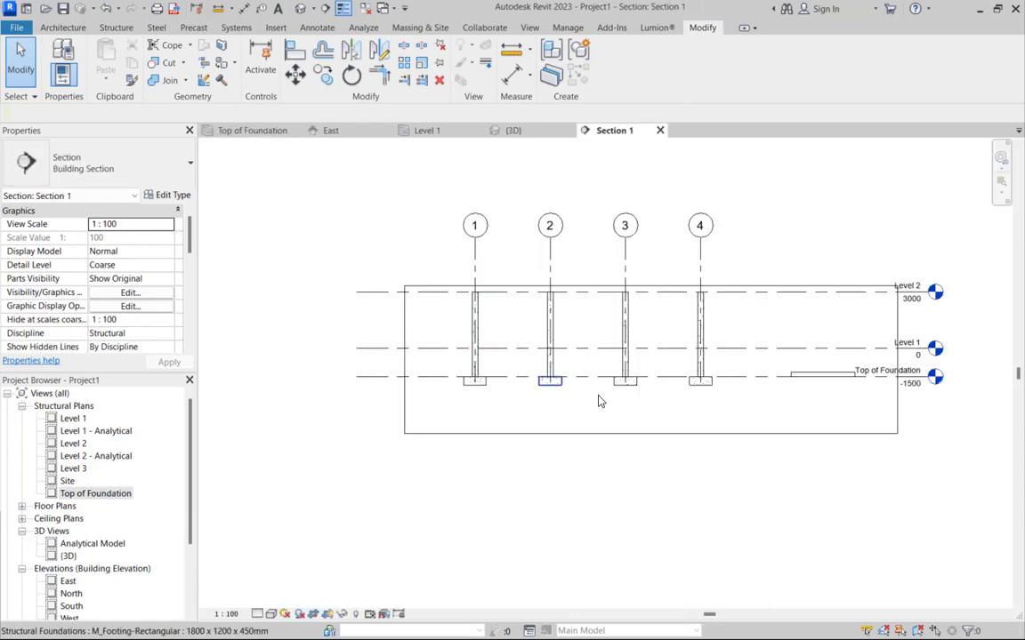
scroll(821, 387, up, 4)
click(821, 387)
scroll(827, 386, up, 2)
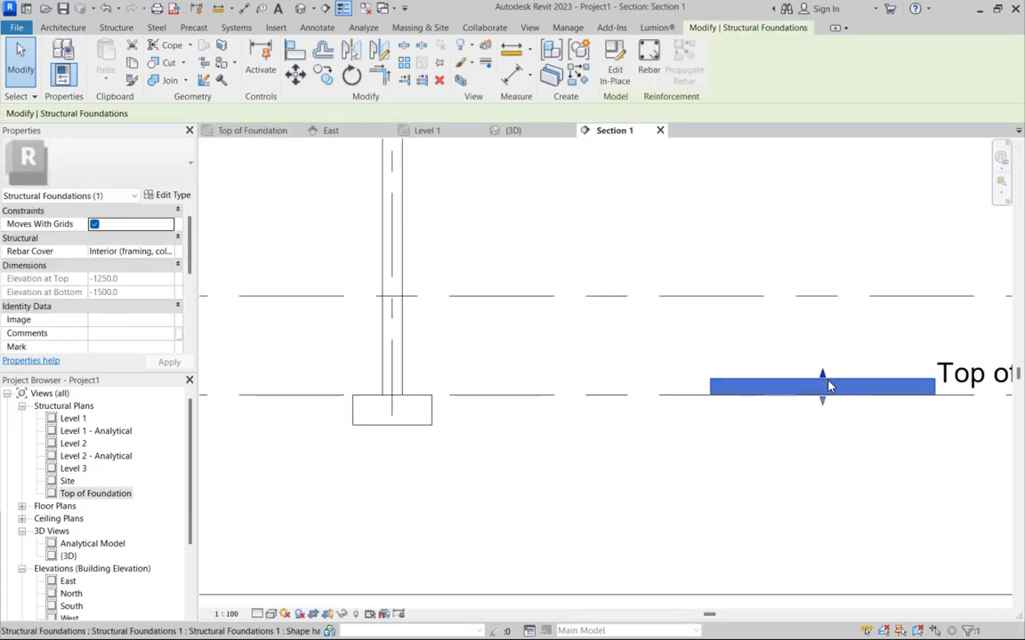
click(623, 75)
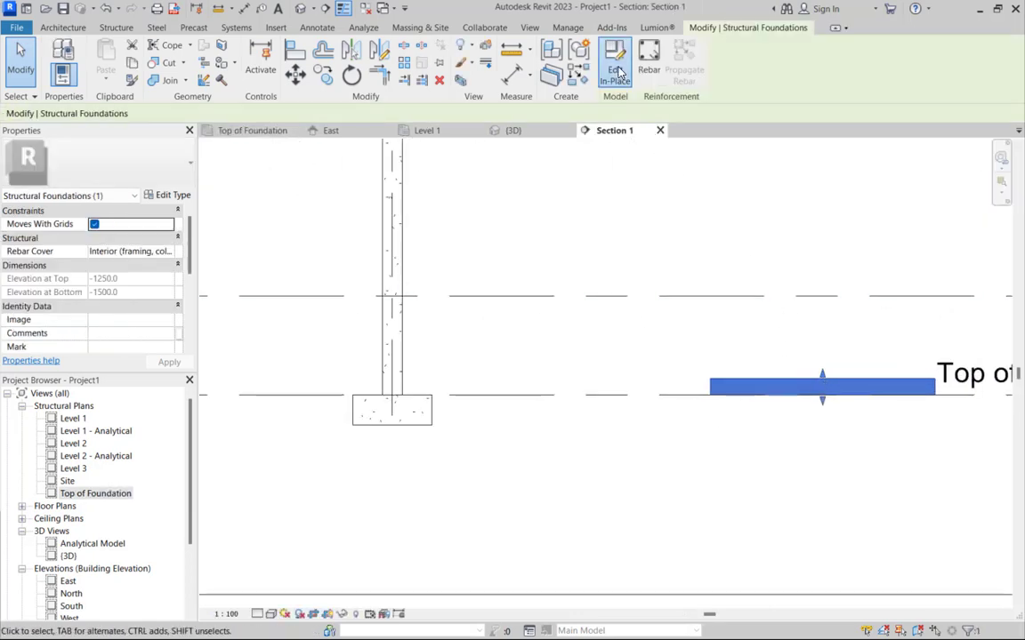
click(739, 403)
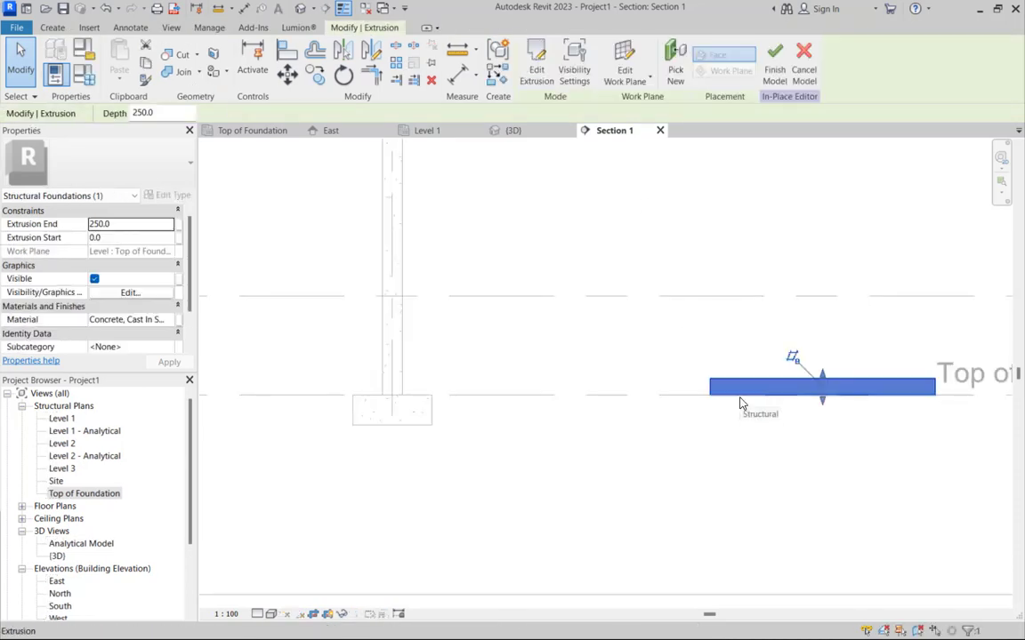
Step: Set the circular foundation's extrusion start to 450
click(150, 228)
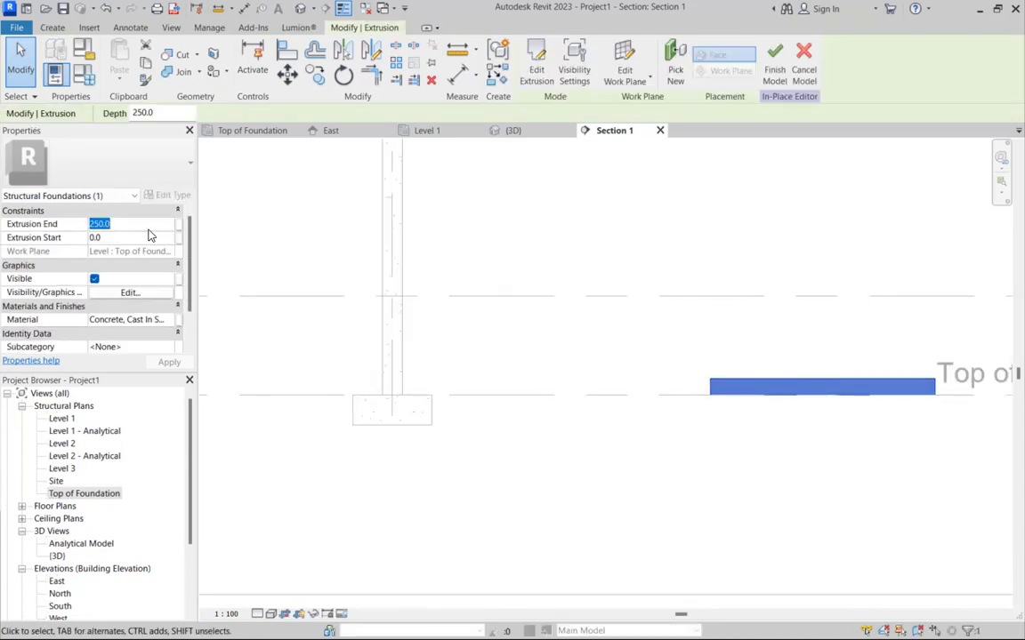
click(141, 243)
text(450.0)
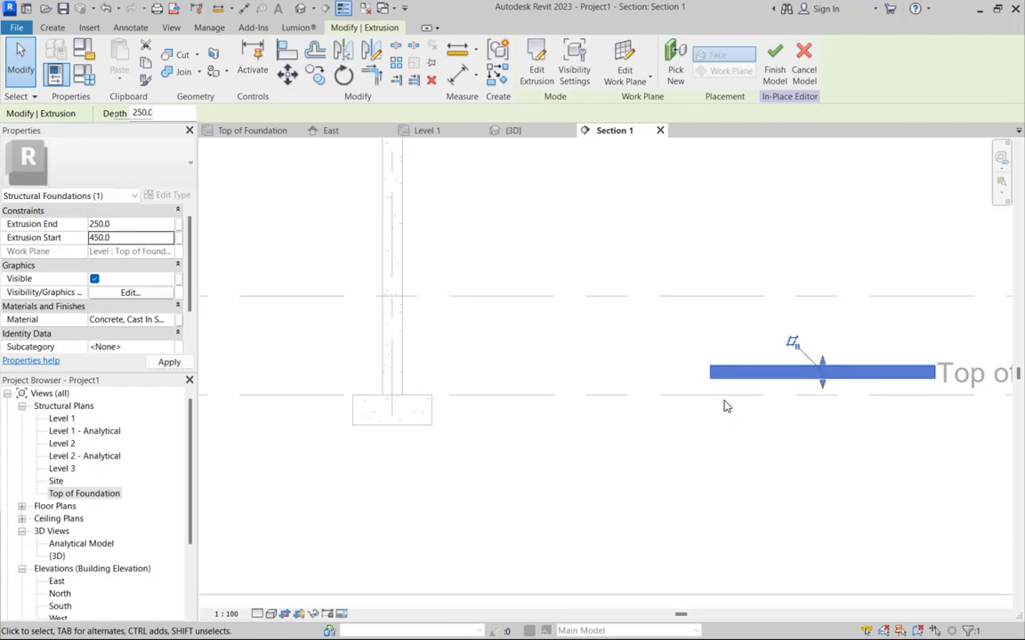
Step: Set the circular foundation's extrusion start to -450 and its extrusion end to 0, and finish the in-place model
click(140, 237)
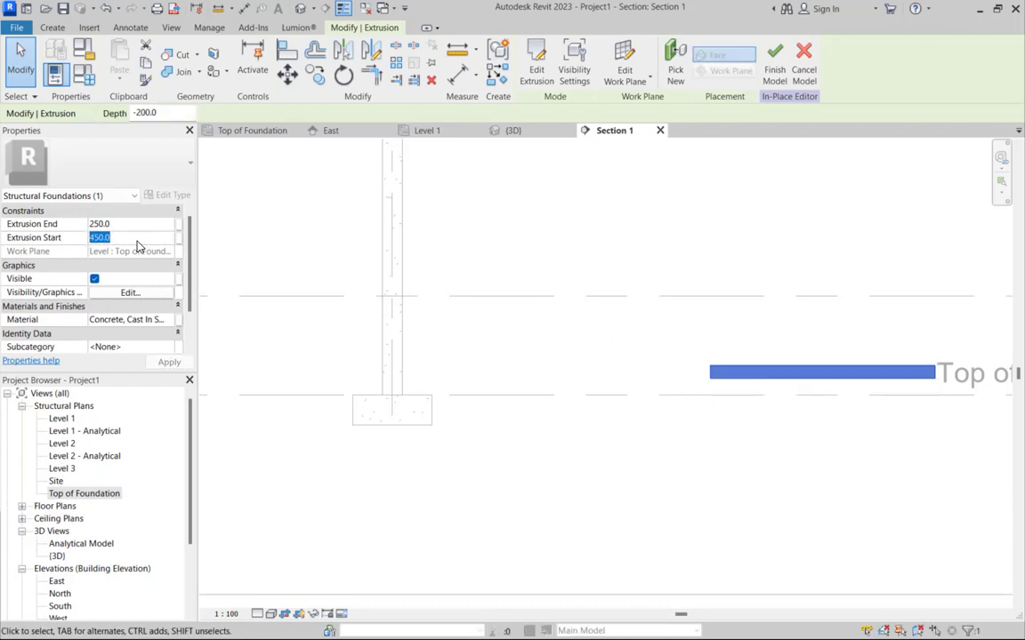
text(-450.0)
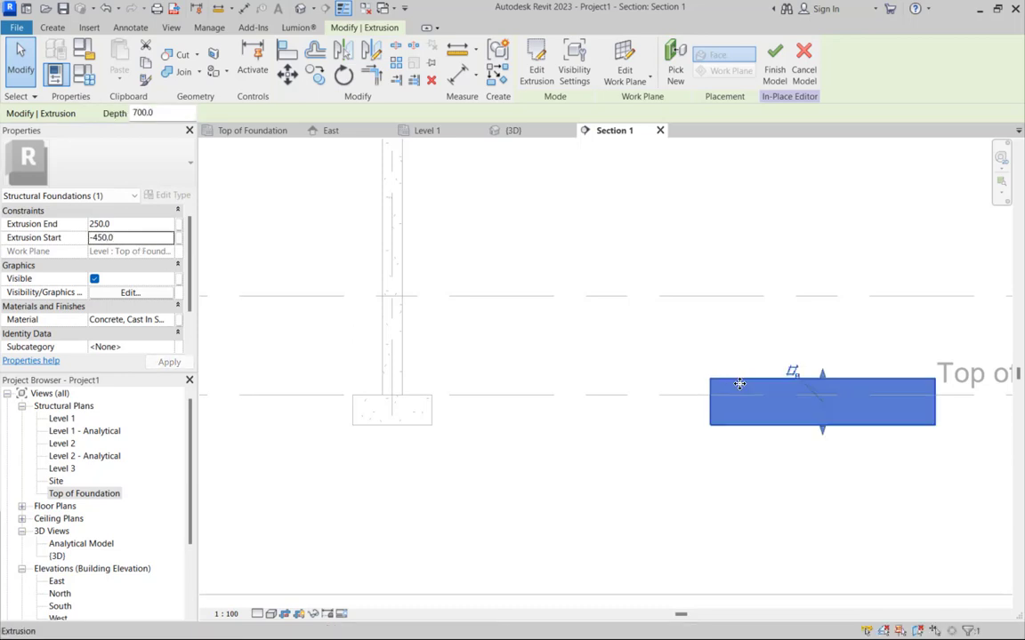
click(135, 226)
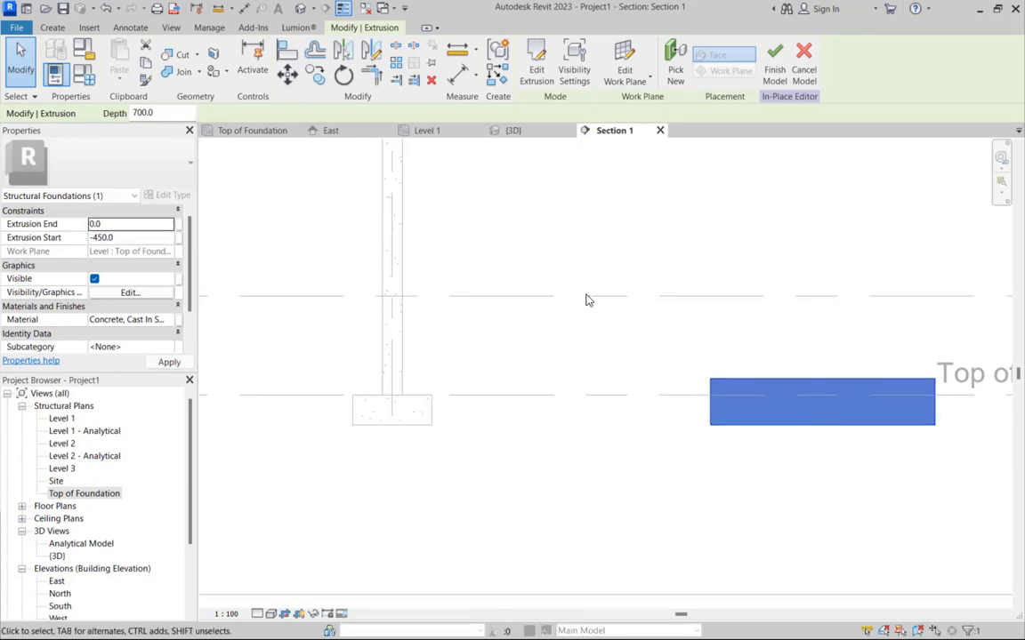
scroll(623, 336, down, 3)
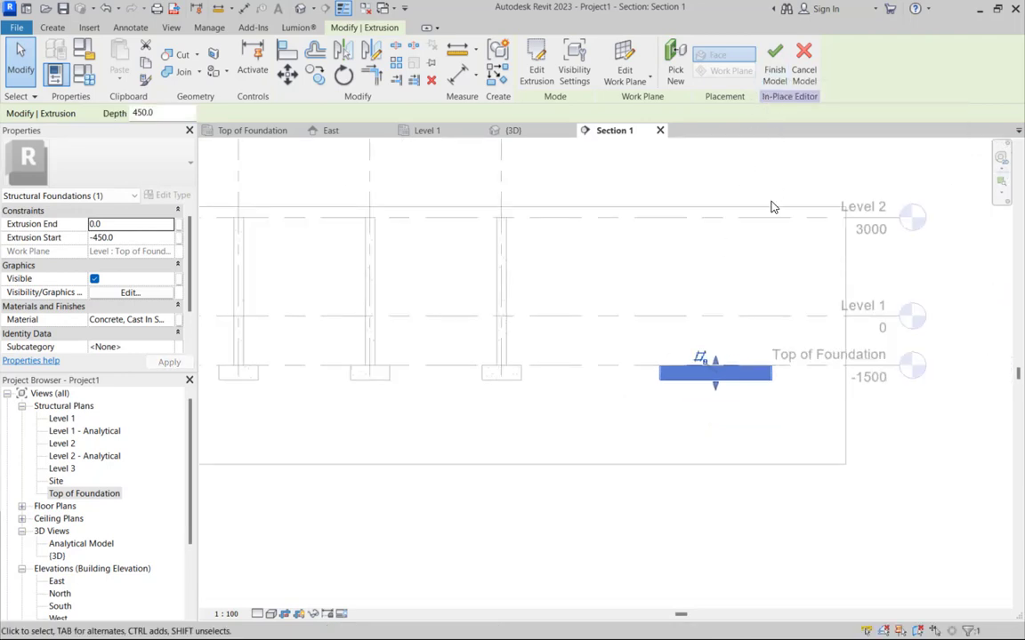
click(775, 63)
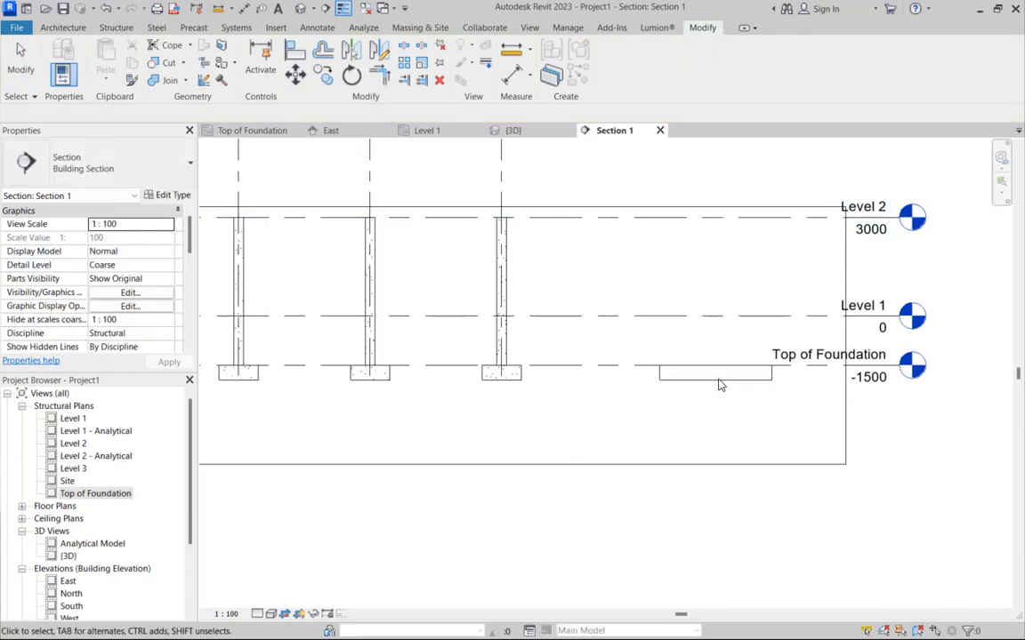
scroll(718, 387, up, 2)
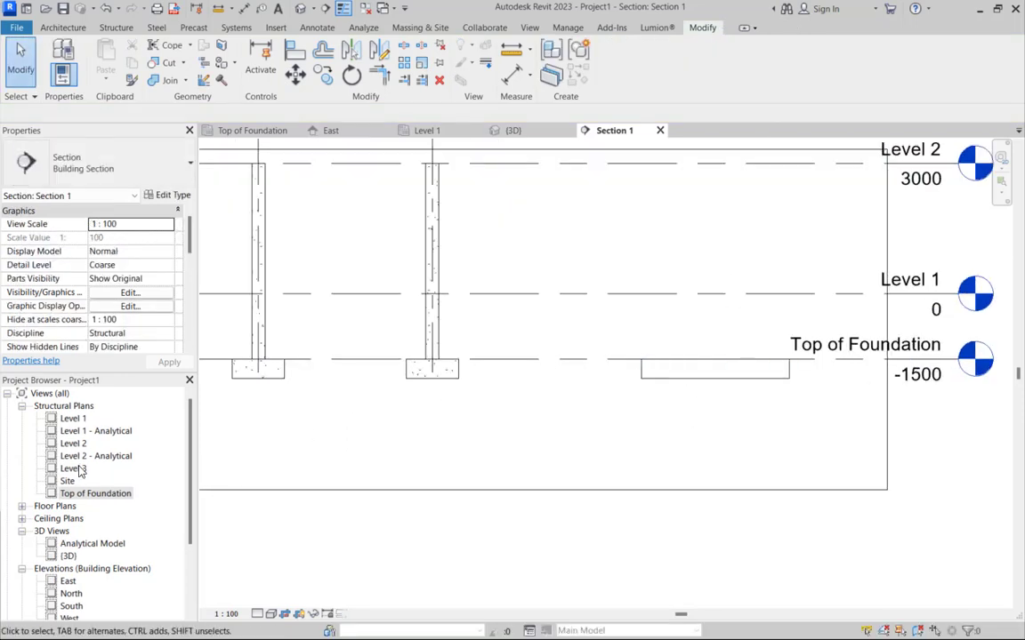
Step: Return to the Top of Foundation structural plan and start placing a 300 x 450mm concrete rectangular structural column
double_click(91, 493)
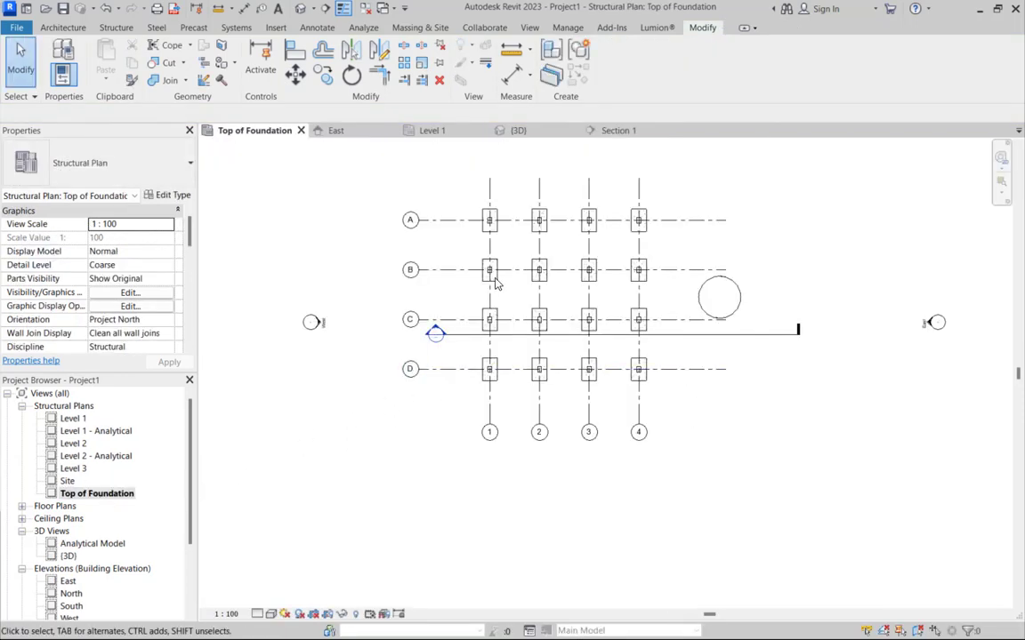
scroll(689, 282, up, 4)
scroll(627, 315, up, 2)
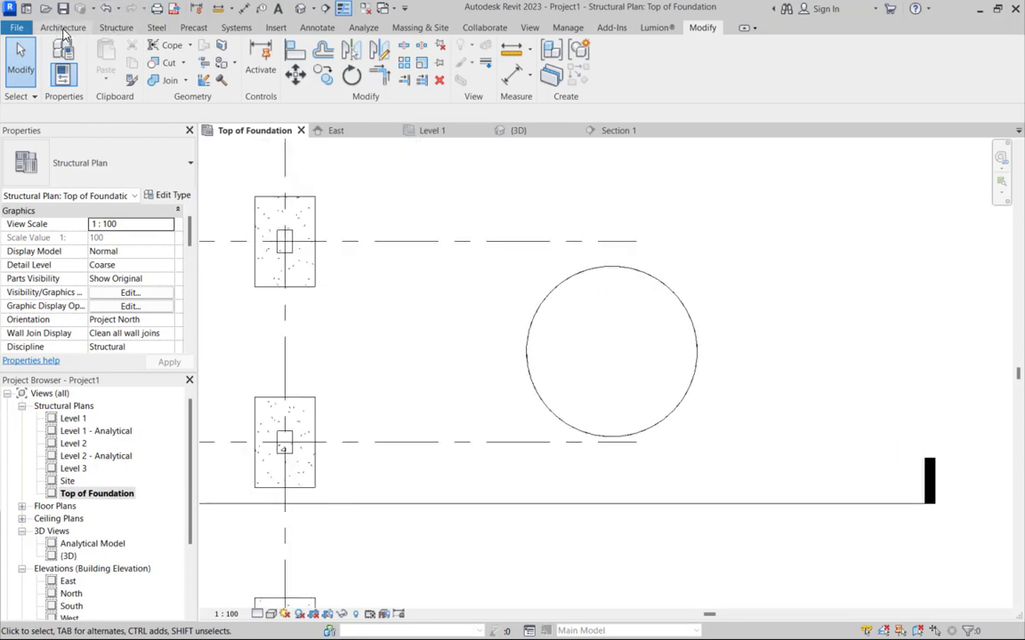
click(112, 28)
click(108, 55)
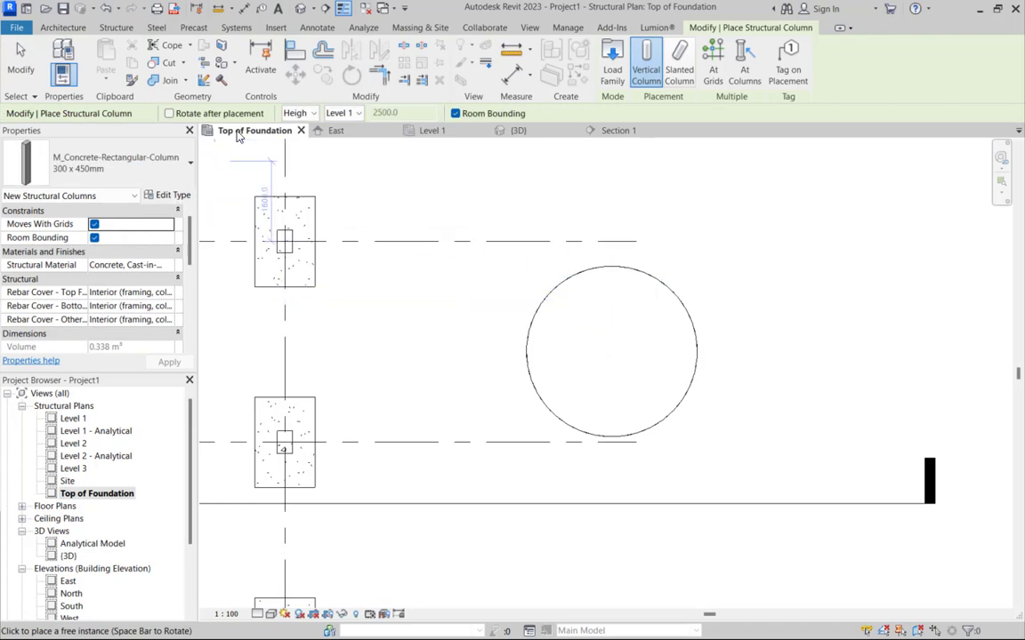
Step: Try to set the new column's top constraint to Top of Foundation
click(346, 115)
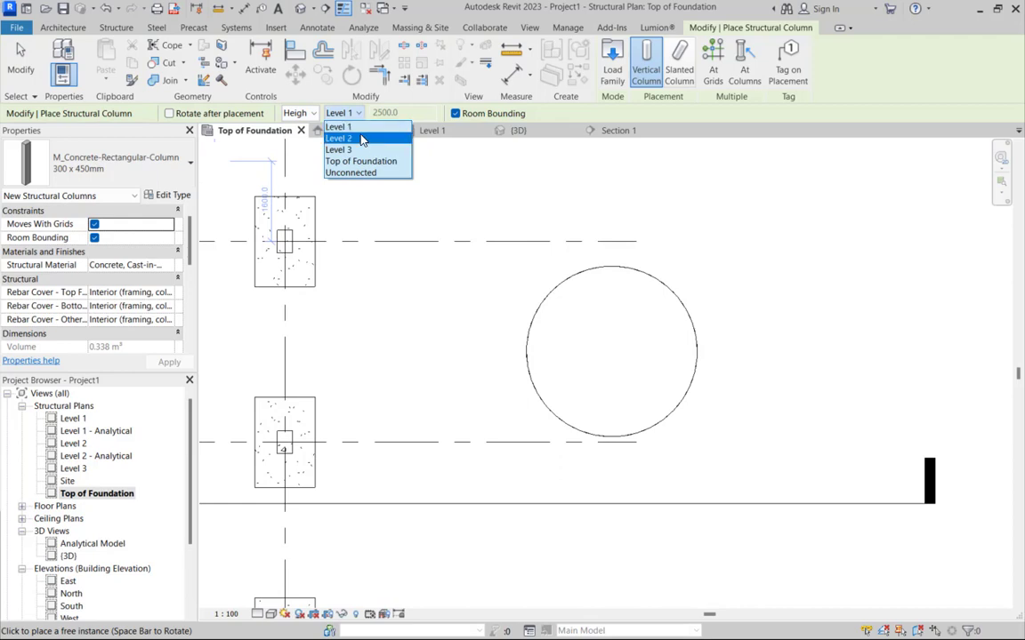
click(361, 163)
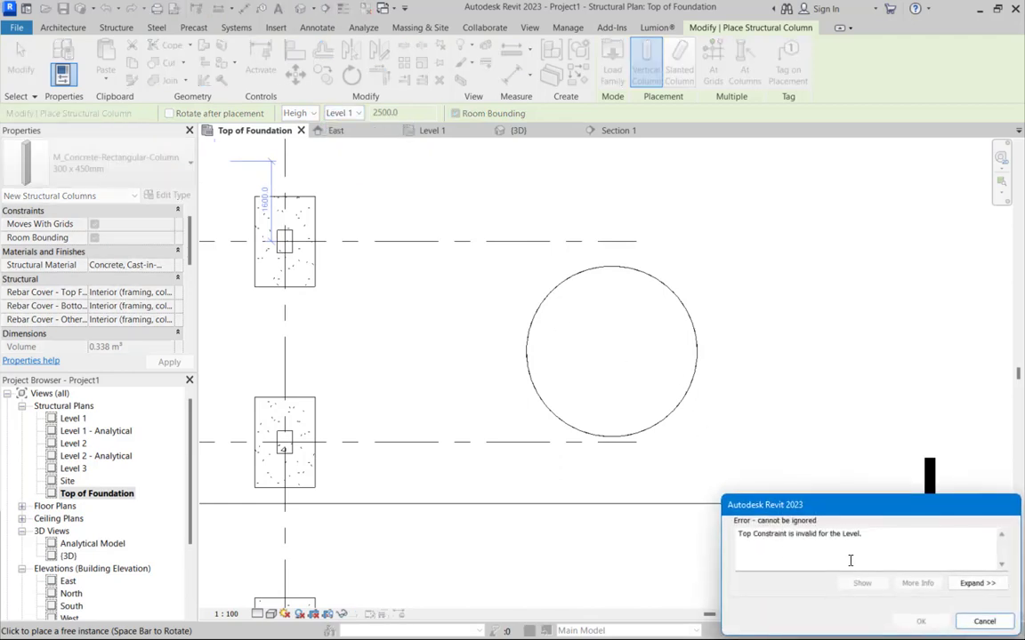
click(987, 623)
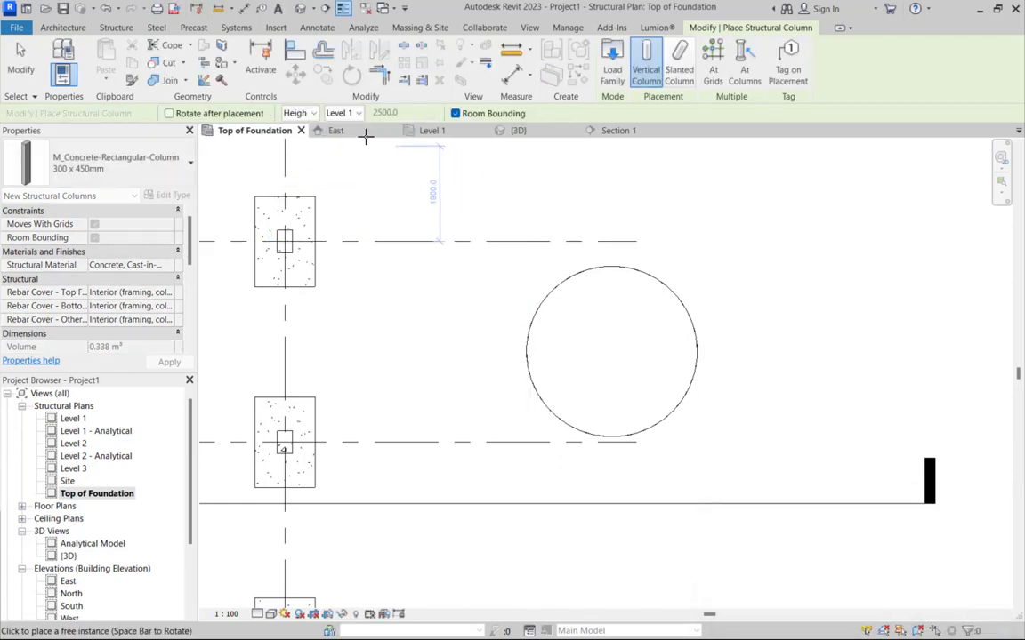
Step: Set the column's height up to Level 2 and place one column at the centre of the circular foundation
click(351, 114)
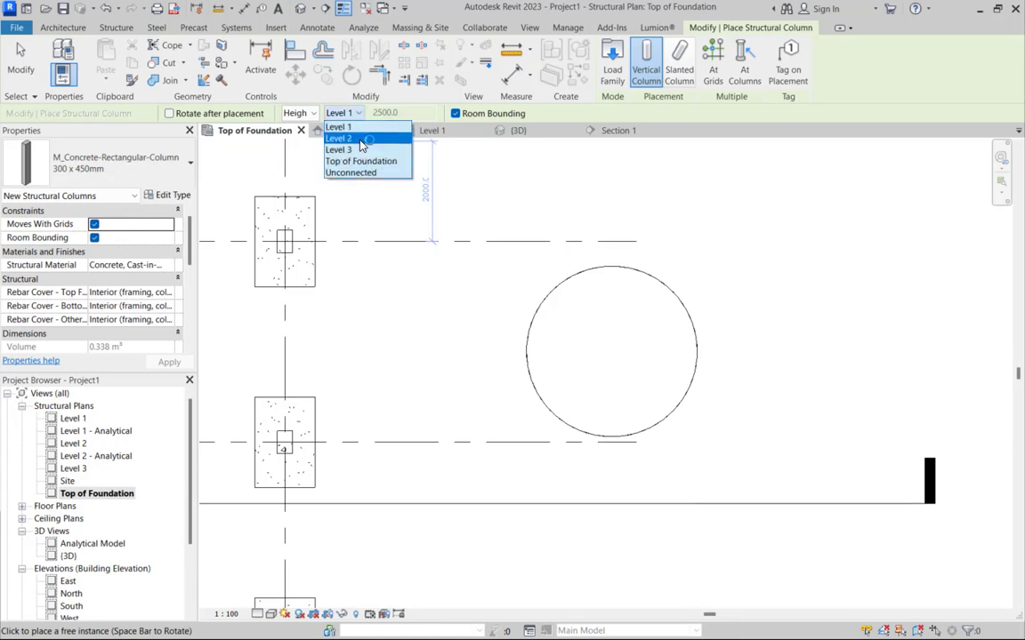
click(356, 141)
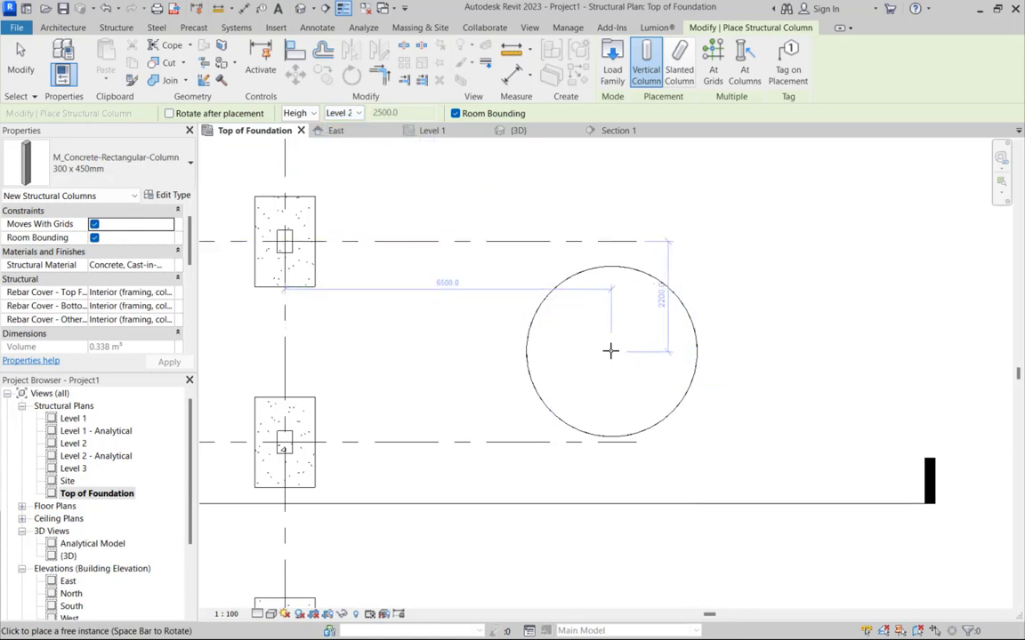
click(611, 352)
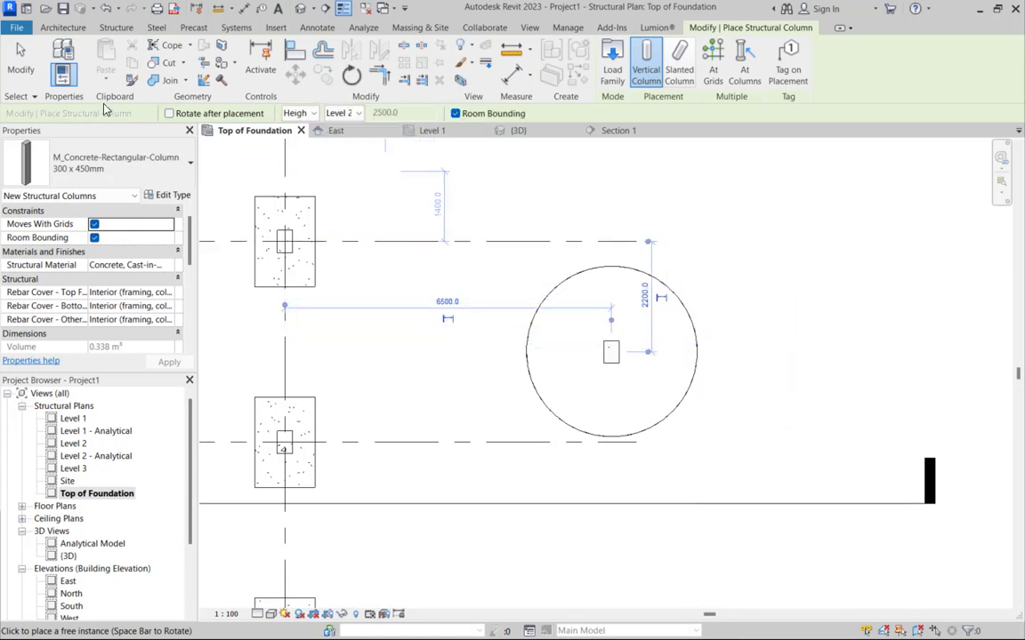
click(20, 58)
scroll(643, 372, down, 1)
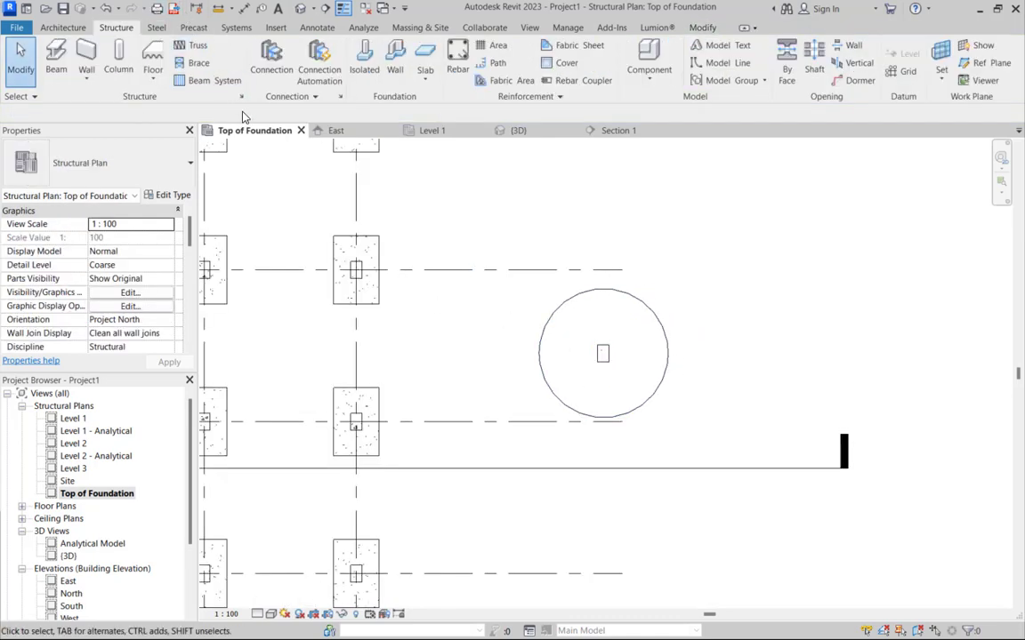
scroll(552, 347, down, 3)
scroll(588, 343, up, 2)
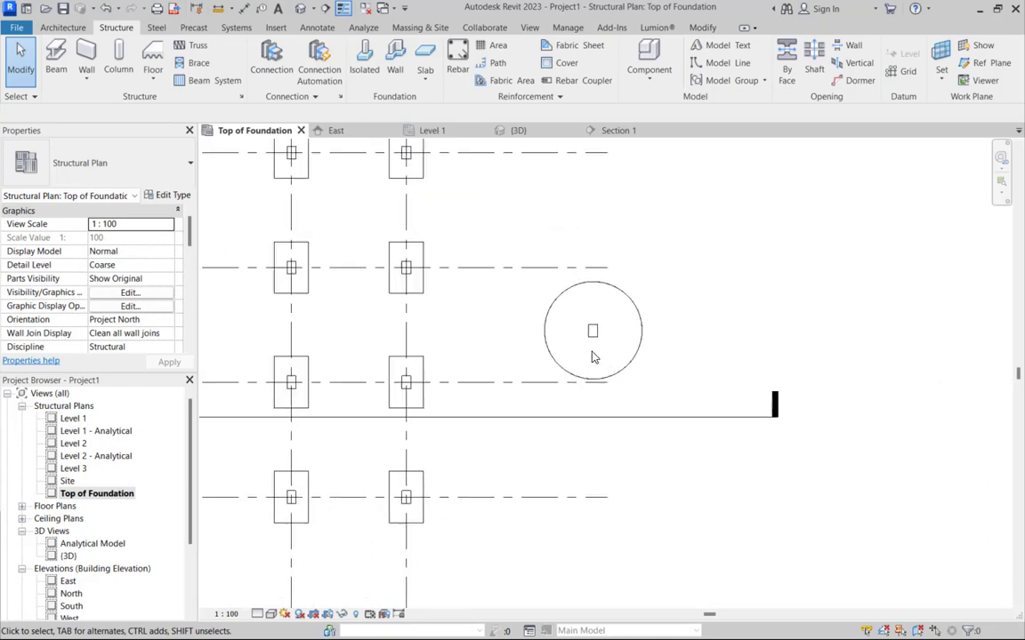
scroll(594, 357, up, 2)
scroll(552, 294, down, 3)
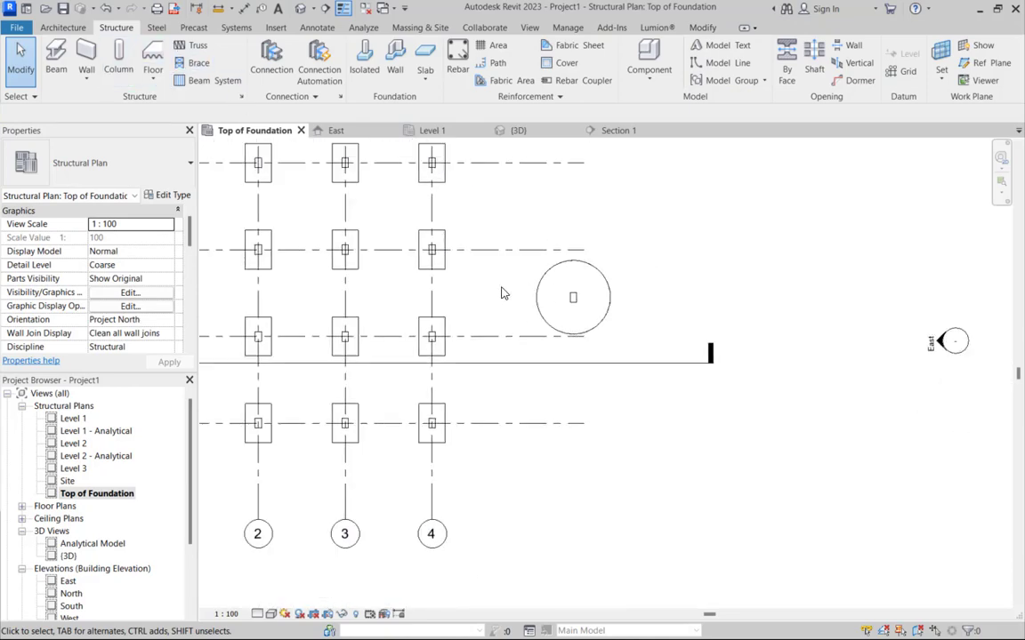
Step: Inspect the circular foundation and its column in plan and in the 3D view alongside the gridded columns and footings
scroll(498, 292, down, 4)
scroll(352, 275, up, 9)
scroll(516, 272, down, 8)
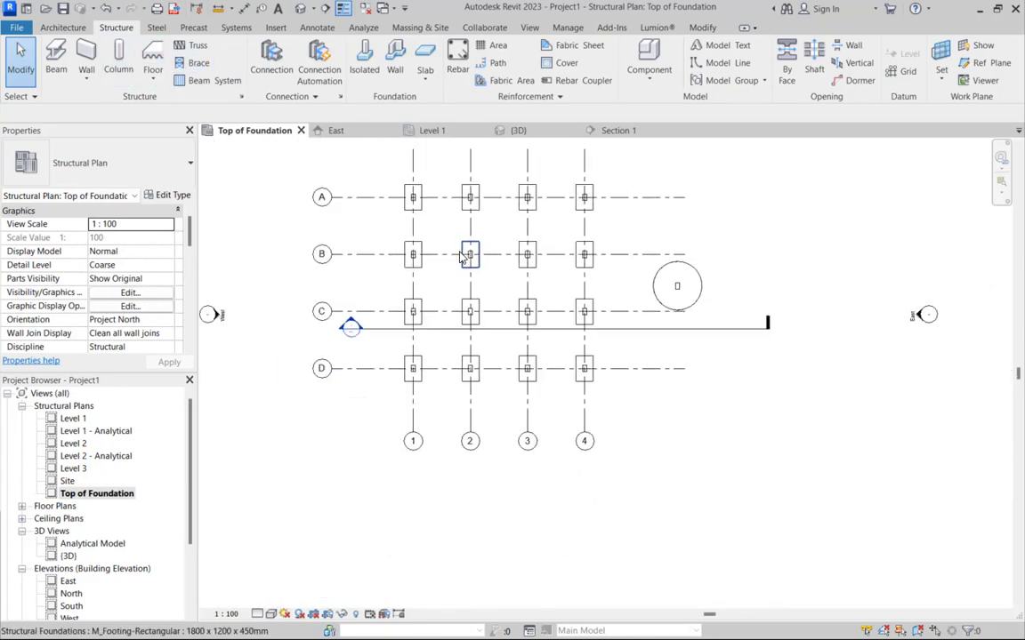
scroll(699, 271, up, 4)
click(697, 255)
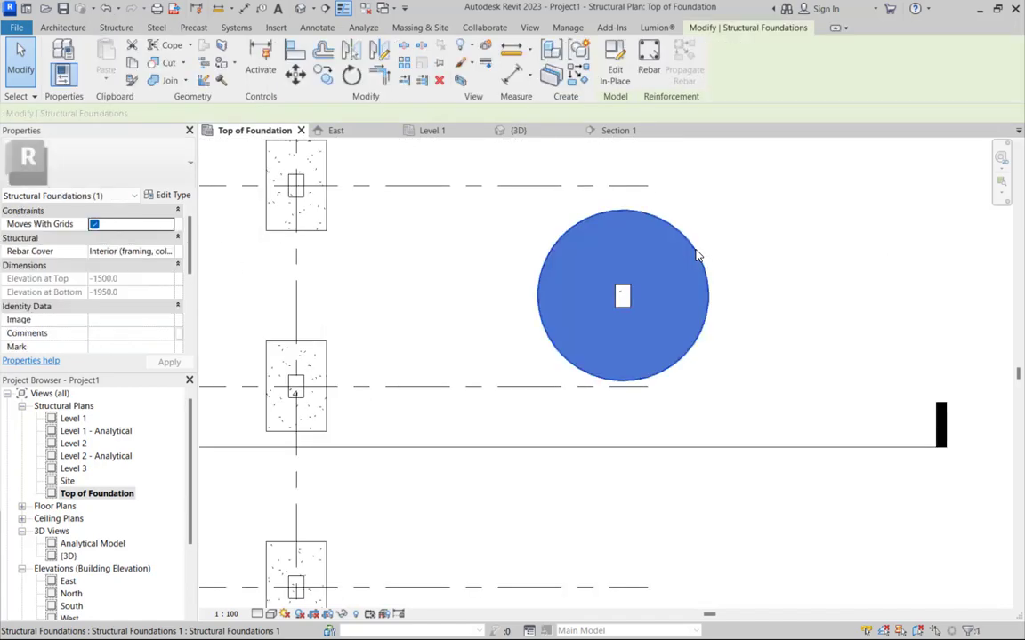
scroll(697, 253, down, 6)
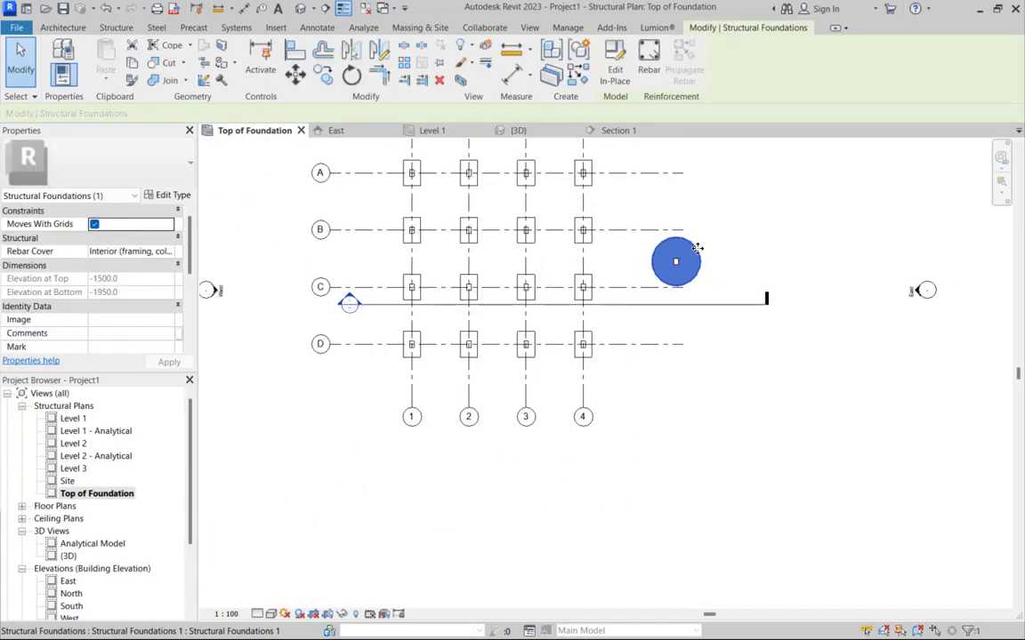
click(302, 9)
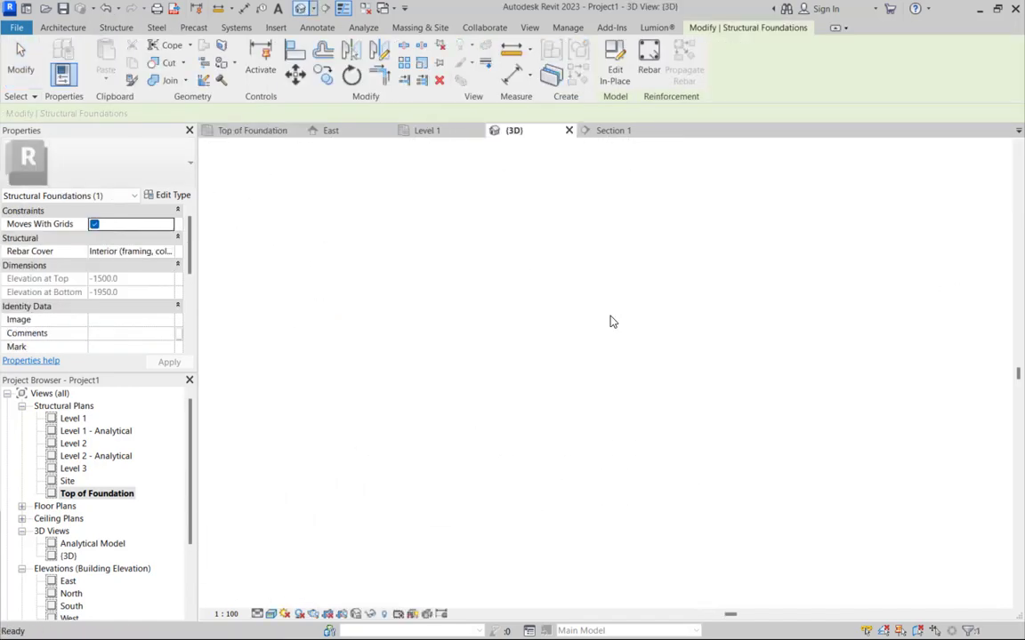
scroll(418, 286, down, 2)
scroll(478, 294, up, 5)
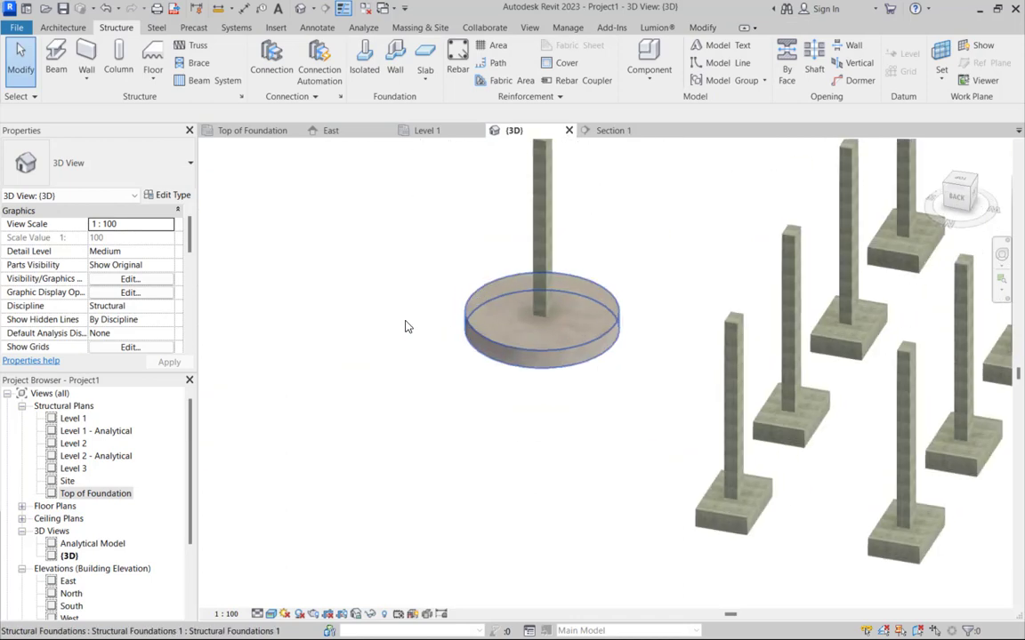
scroll(404, 326, down, 4)
scroll(570, 313, up, 2)
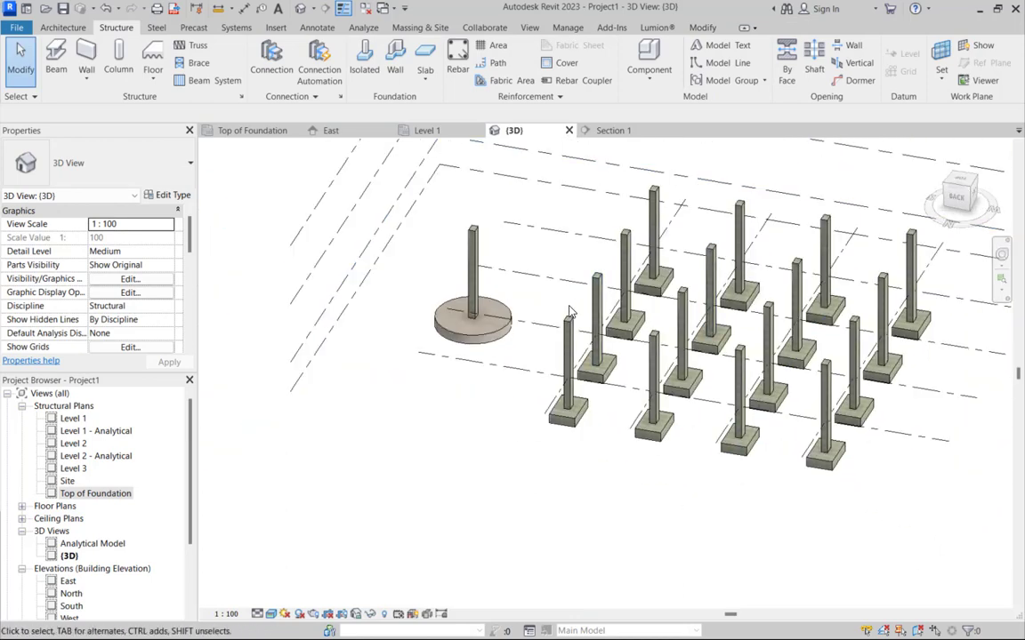
scroll(571, 313, down, 1)
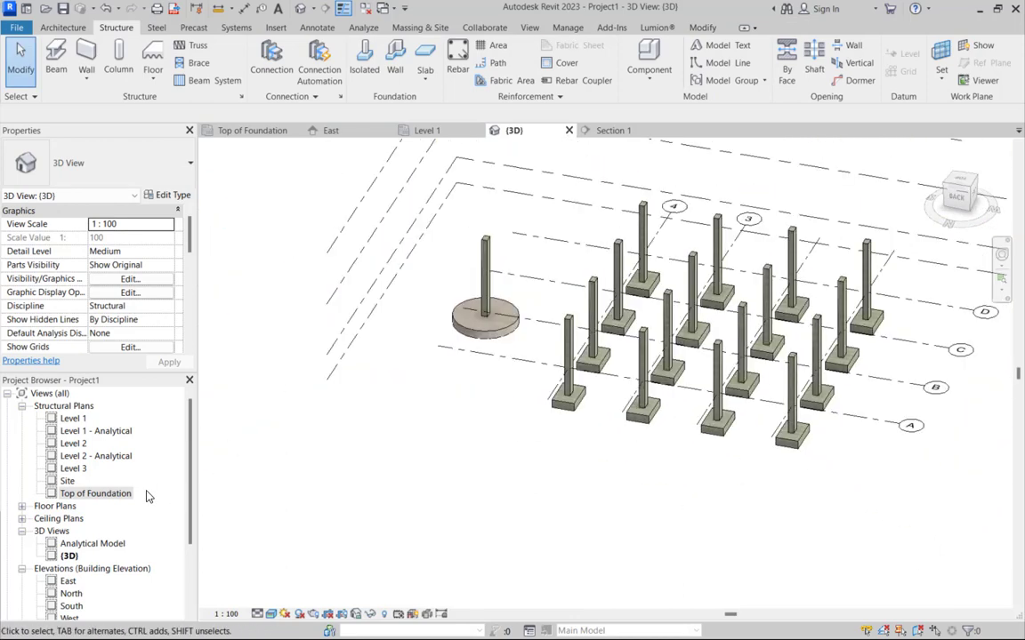
Step: Open the Level 1 structural plan and check how the columns and foundations are shown there
click(100, 494)
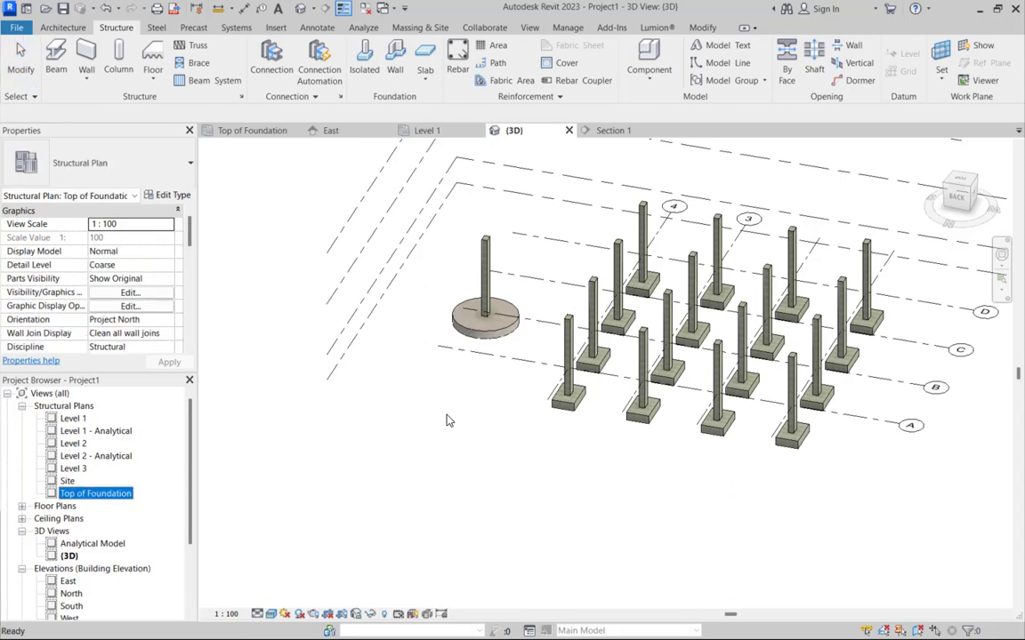
double_click(96, 495)
double_click(72, 420)
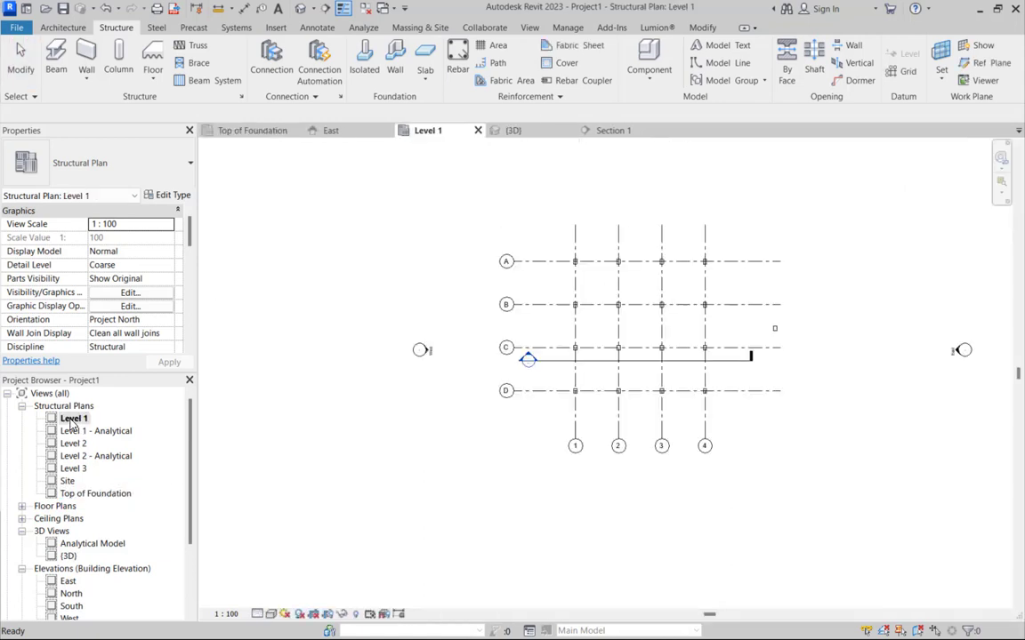
scroll(627, 331, down, 2)
scroll(594, 316, up, 2)
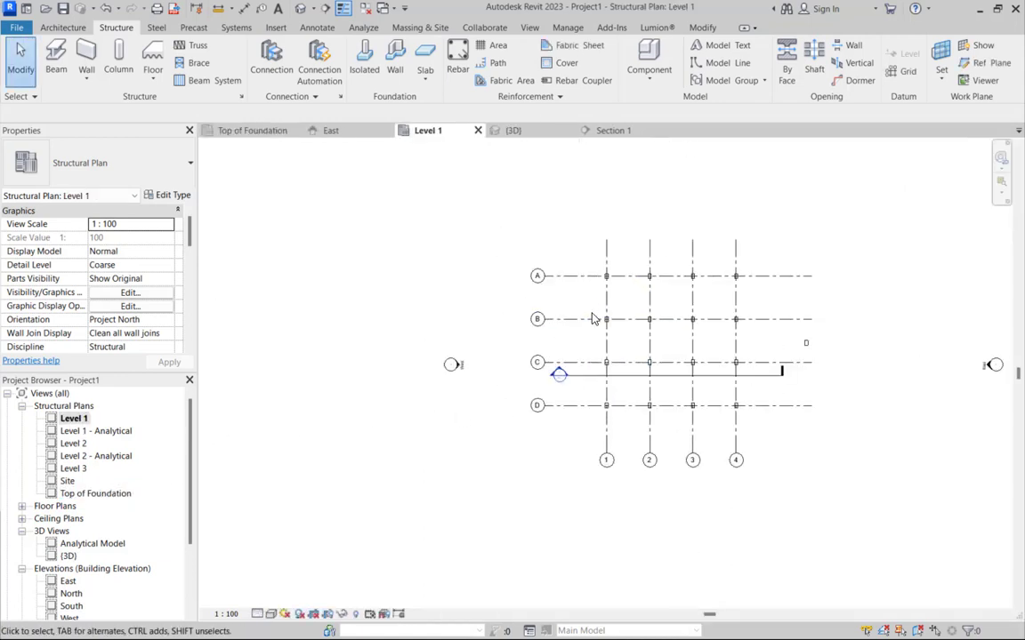
scroll(683, 321, up, 2)
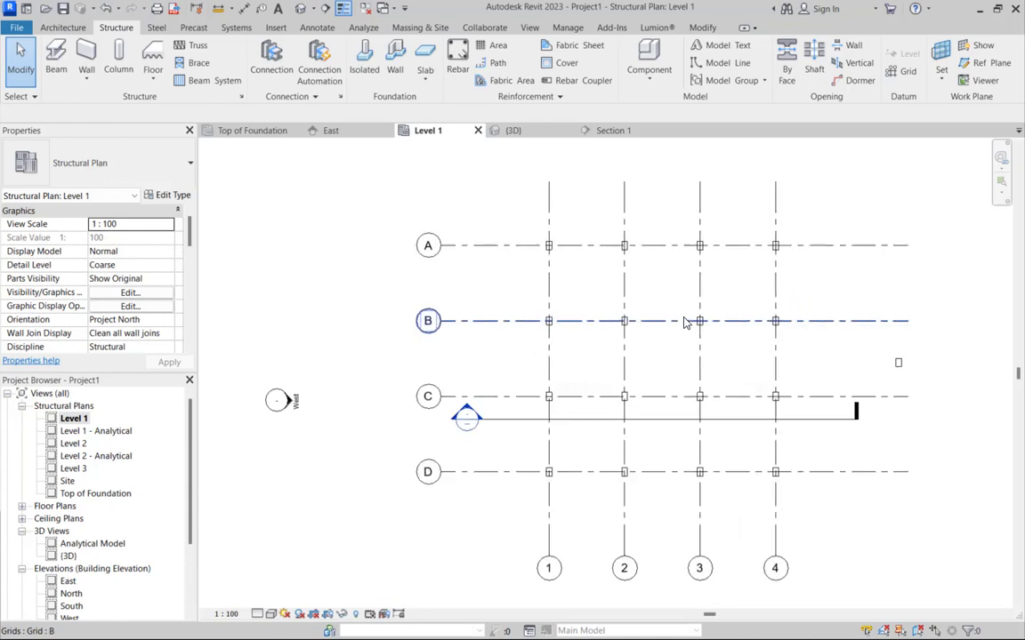
Step: In the Top of Foundation plan, filter a selection of the gridded elements to Structural Foundations only and delete the rectangular footings
double_click(71, 495)
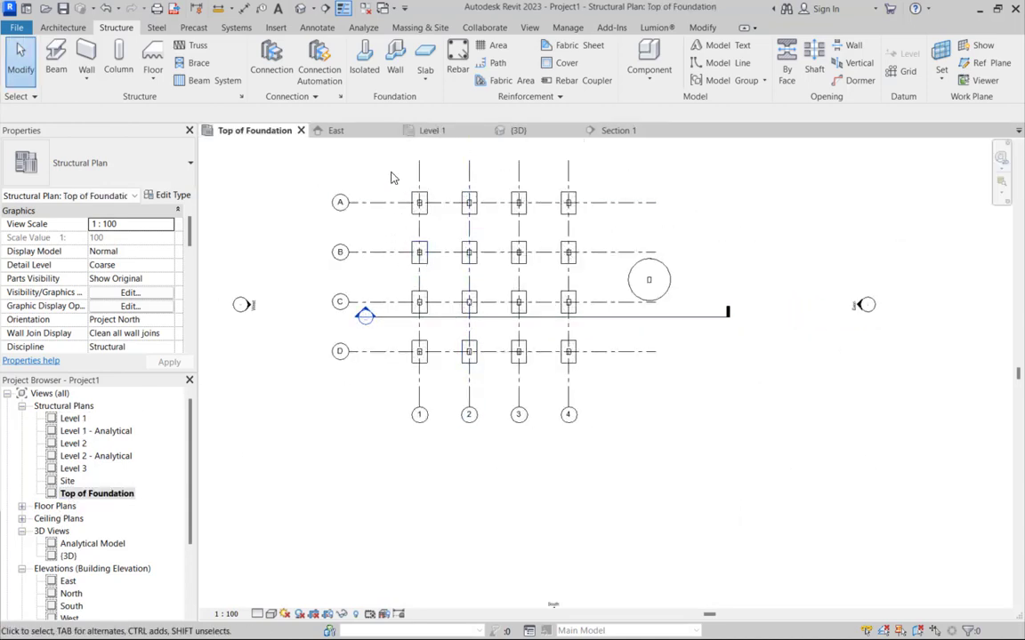
drag(391, 178, 597, 389)
click(612, 63)
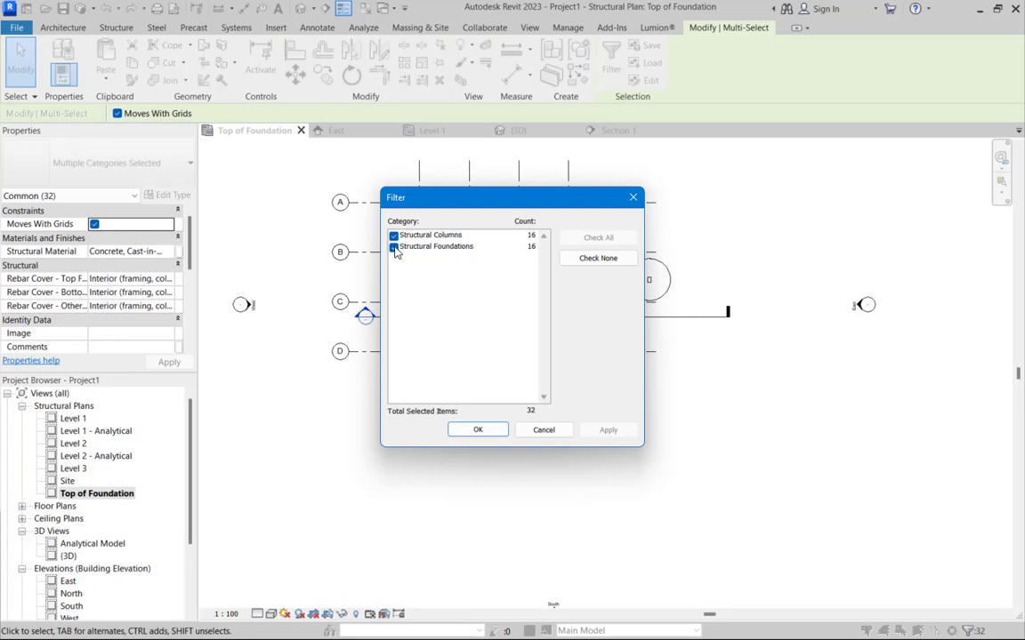
click(394, 247)
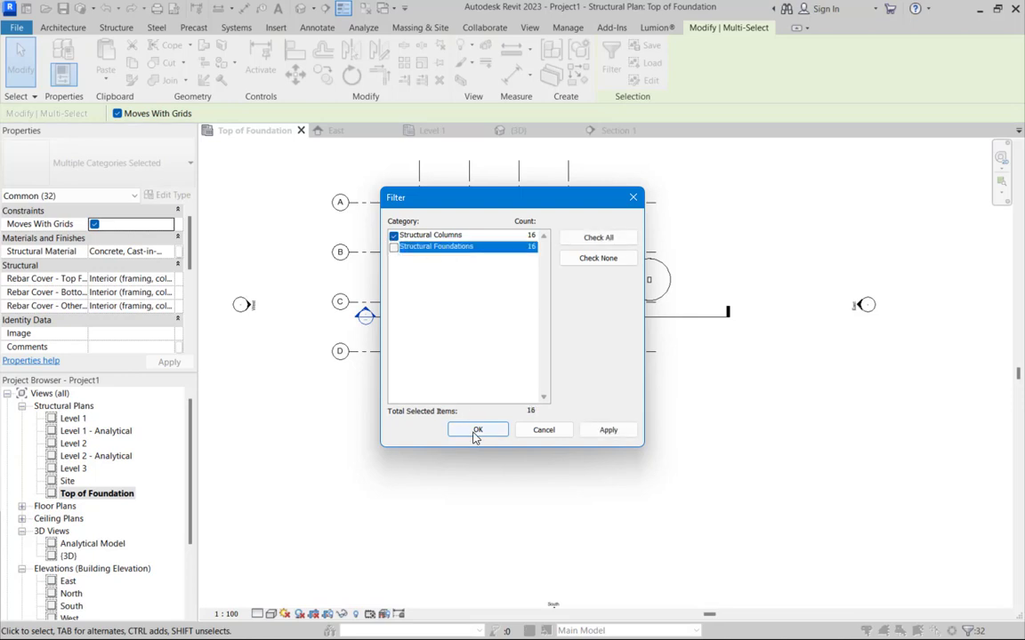
click(393, 237)
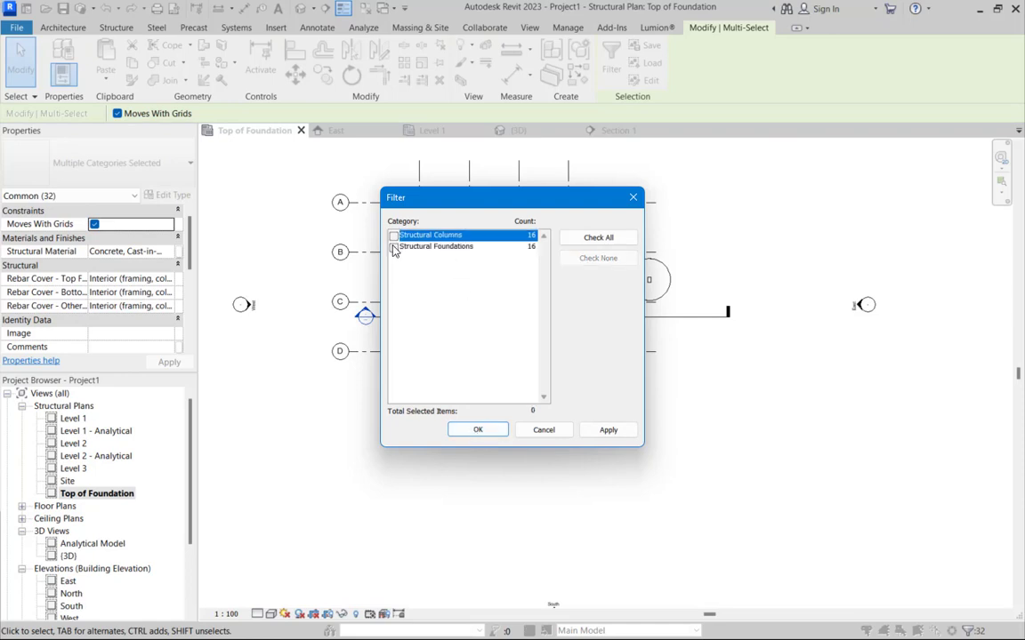
click(473, 430)
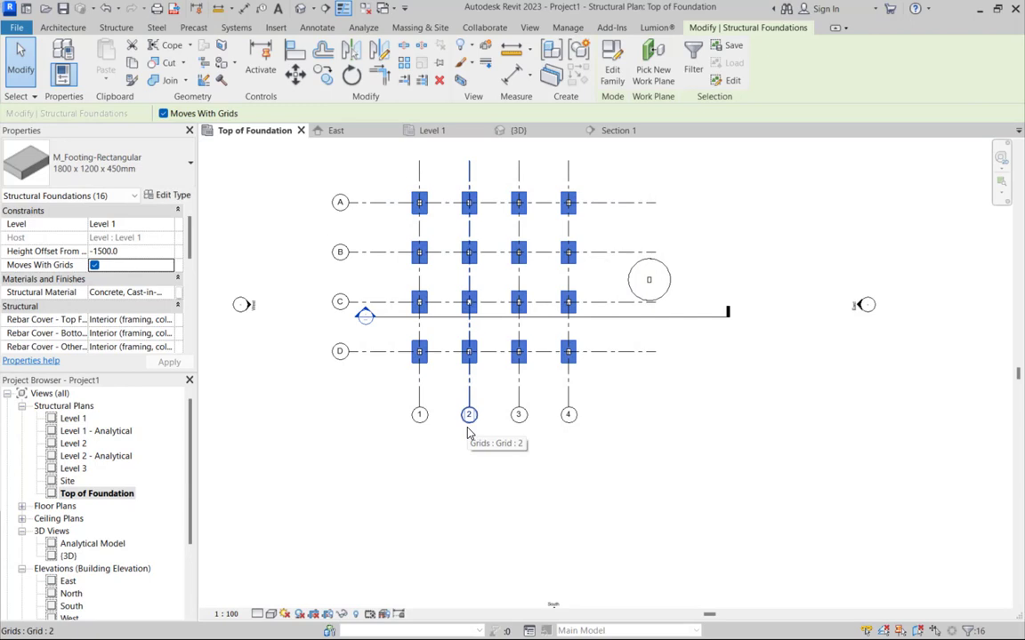
key(Delete)
scroll(512, 291, up, 1)
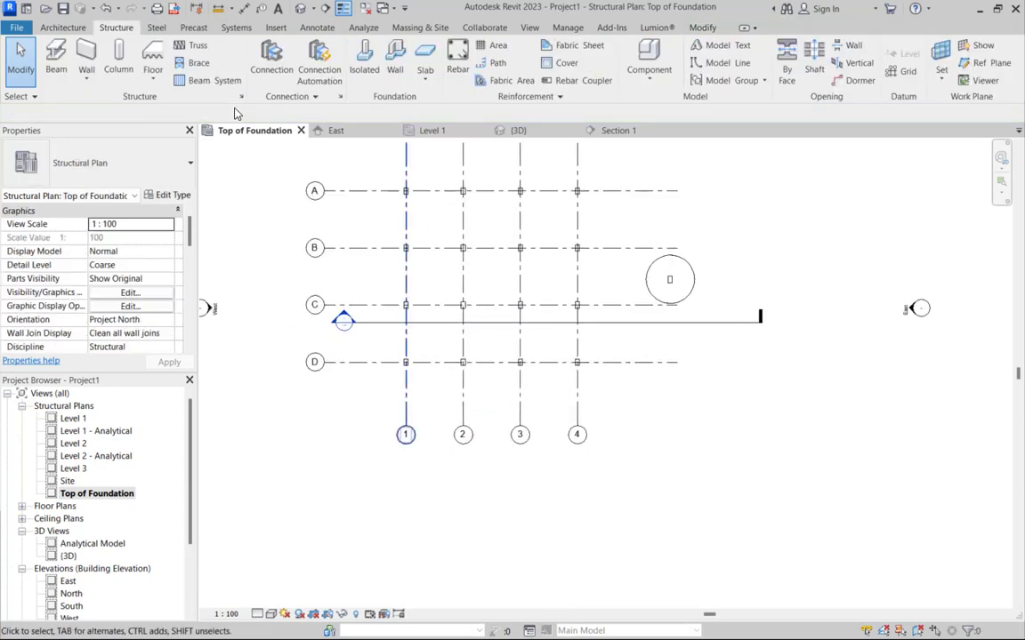
Step: Start an isolated foundation and load the M_Pile Cap-5 Pile family from the Structural Foundations library folder
click(365, 67)
click(76, 165)
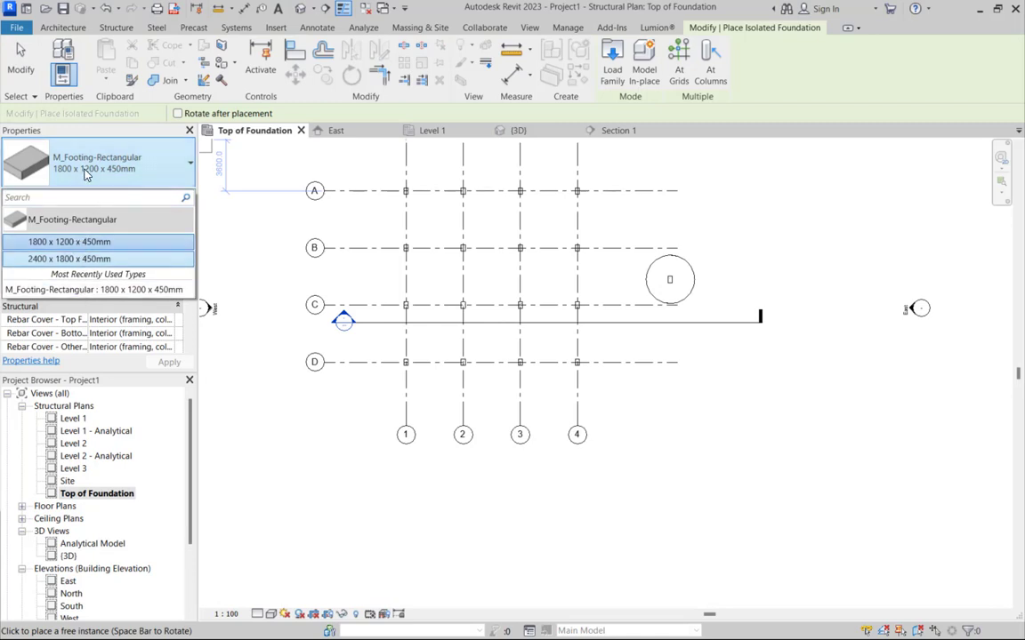
click(607, 70)
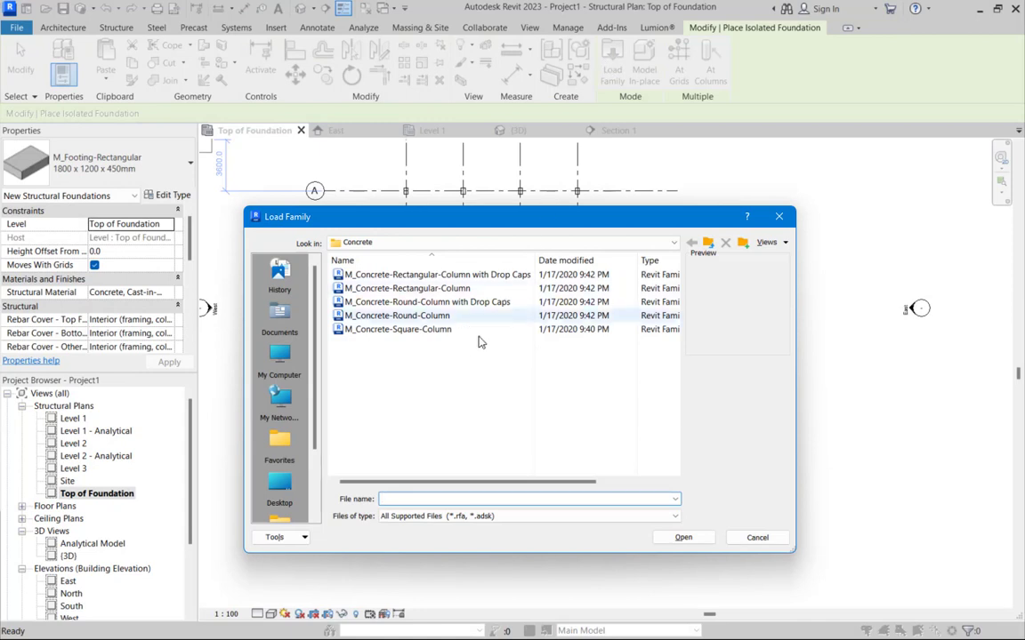
click(708, 242)
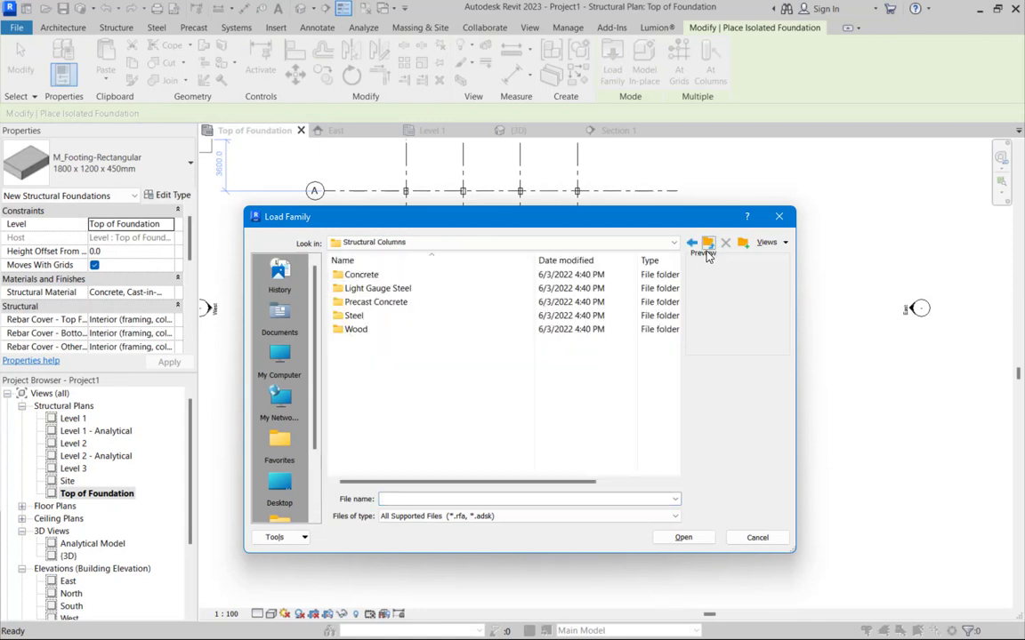
click(708, 242)
scroll(435, 400, down, 7)
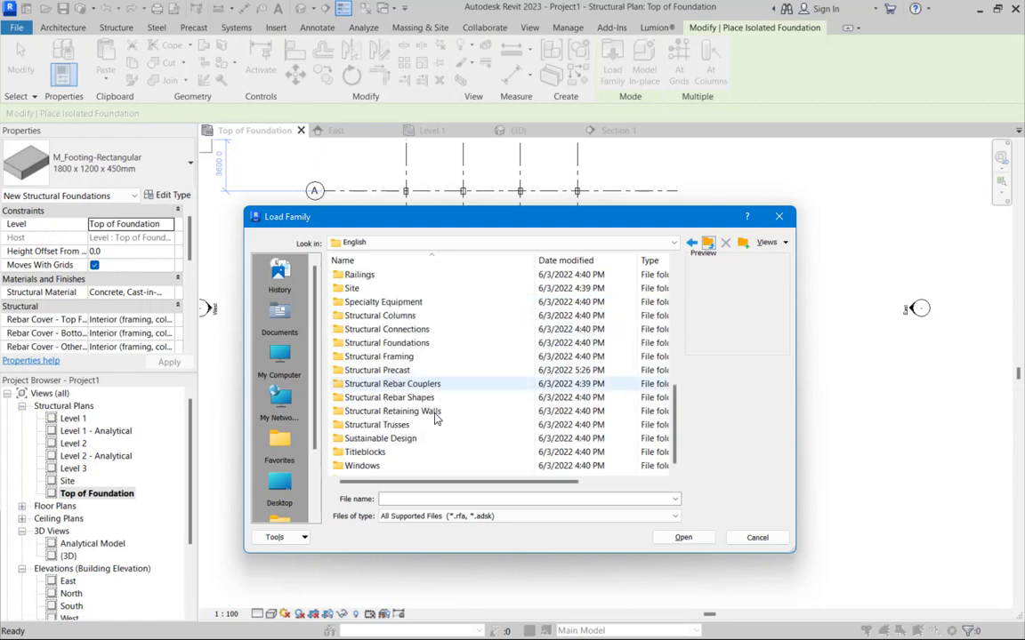
double_click(410, 343)
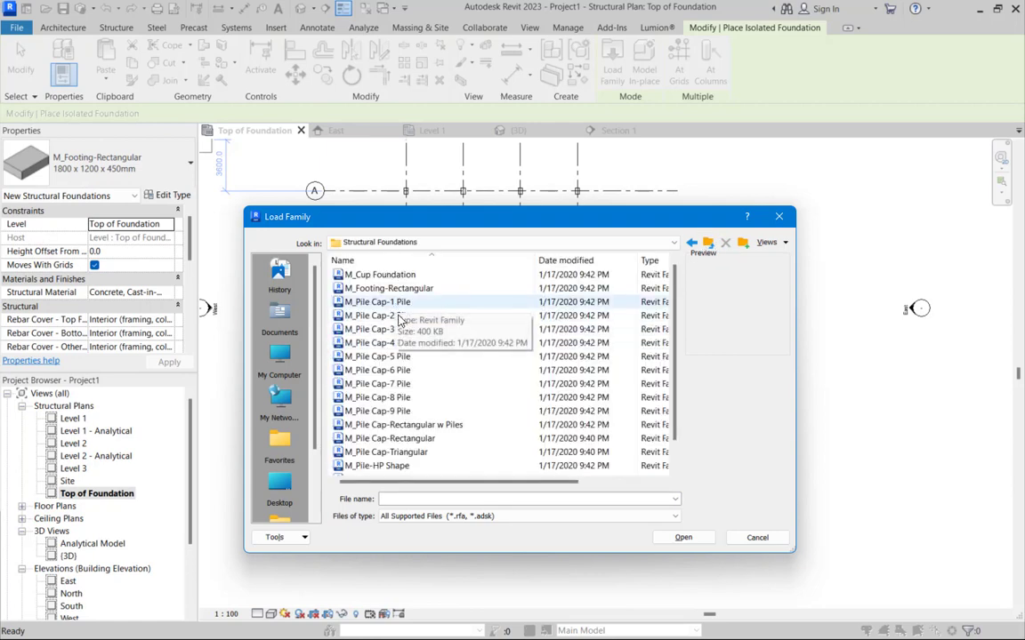
scroll(393, 321, down, 2)
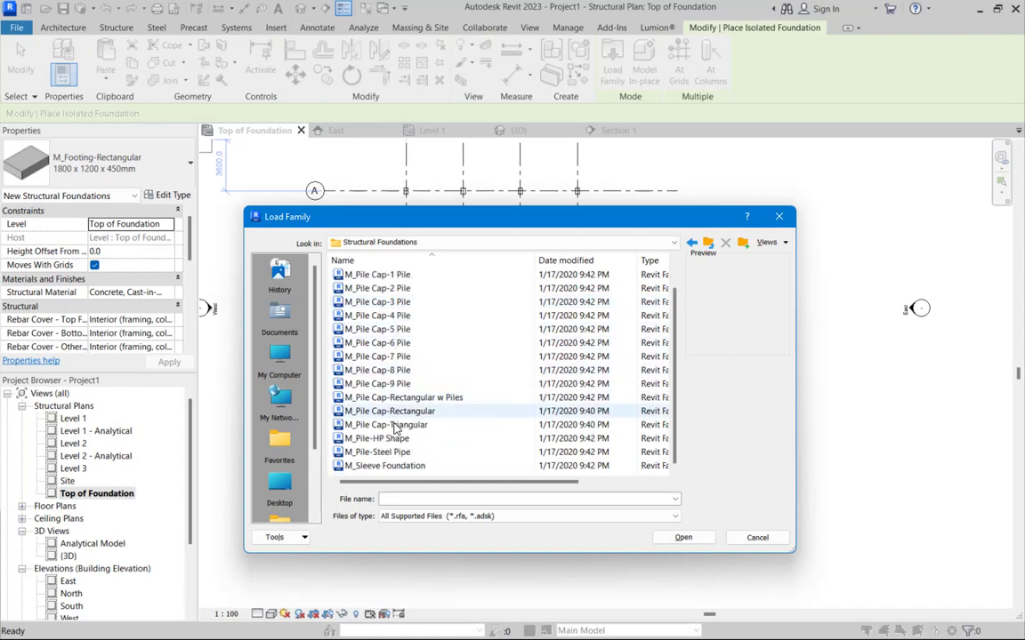
click(385, 331)
double_click(384, 330)
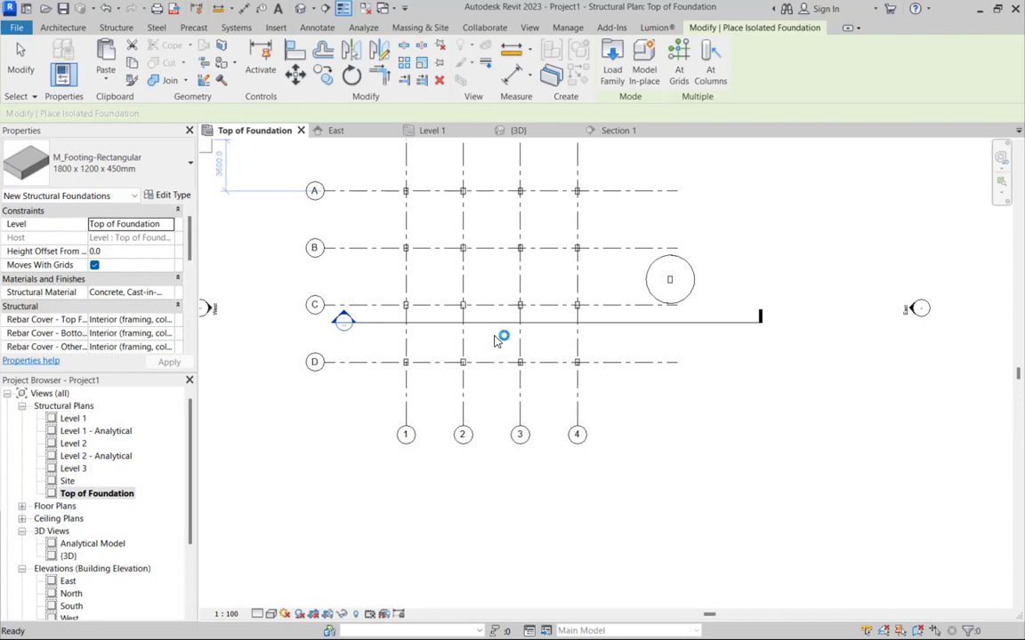
Step: Place one 2500 x 2500 x 900mm five-pile cap centred on the column at grid intersection A-1
scroll(513, 327, down, 3)
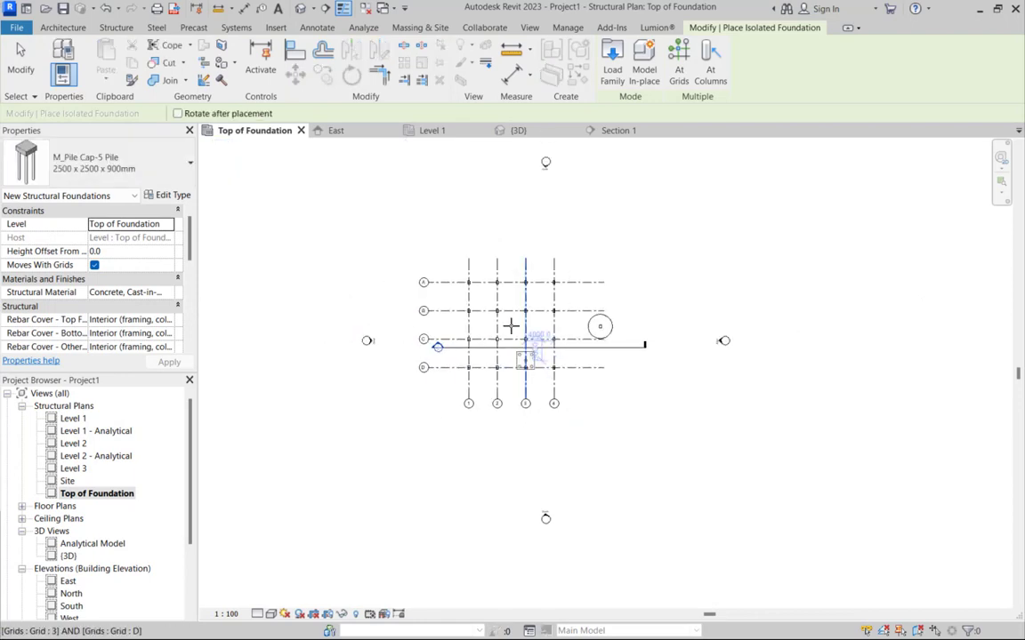
scroll(463, 271, up, 2)
scroll(463, 271, up, 3)
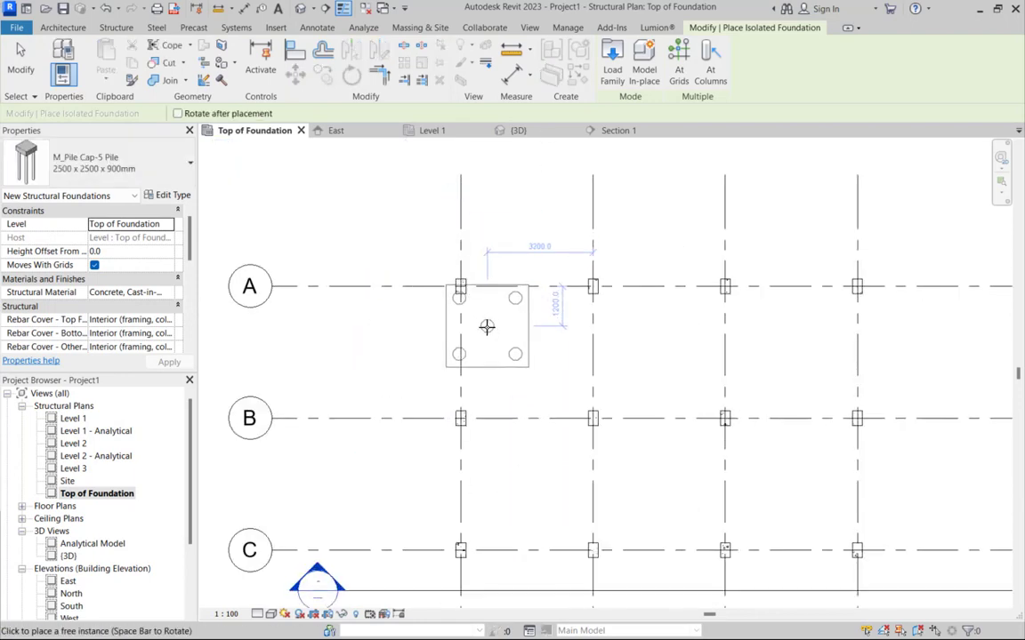
scroll(485, 322, up, 2)
scroll(430, 256, up, 2)
scroll(458, 266, up, 1)
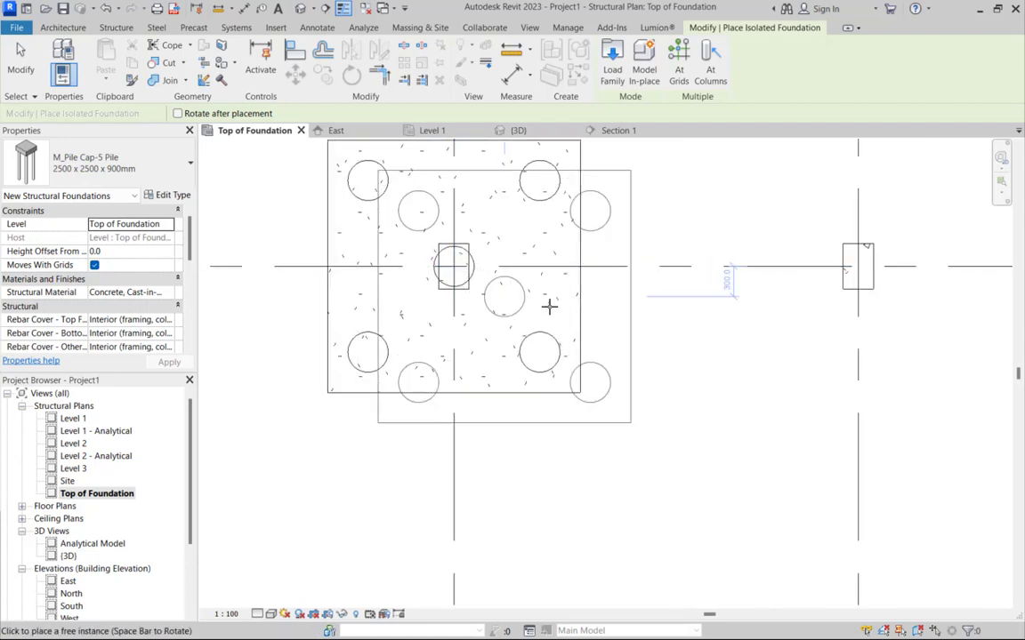
scroll(578, 320, down, 3)
click(22, 62)
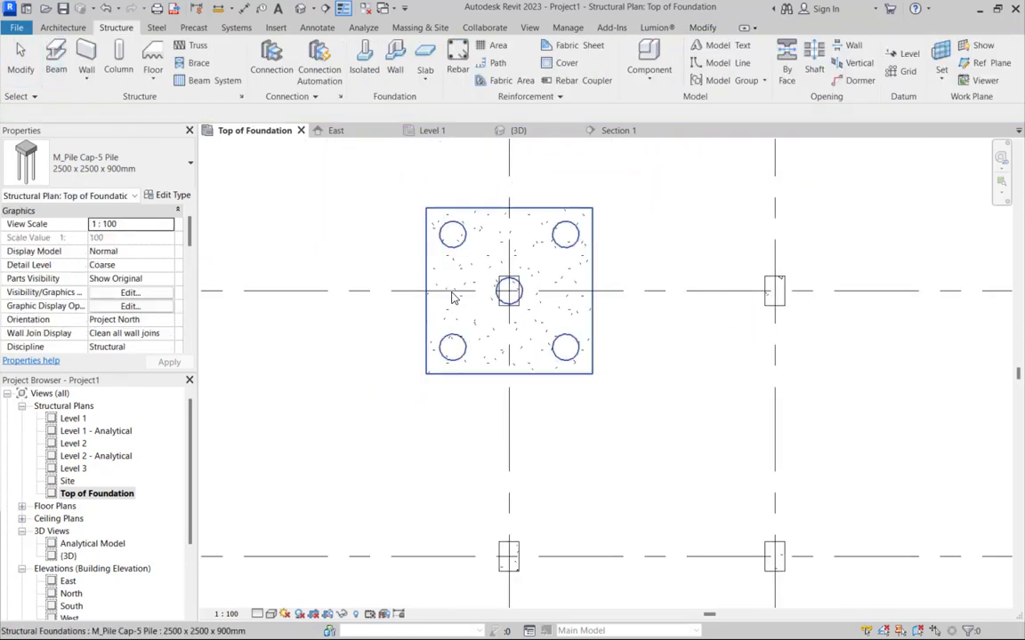
Step: Draw a short building section just below the pile cap at A-1, looking towards it, and open the section view
scroll(507, 292, down, 3)
click(325, 10)
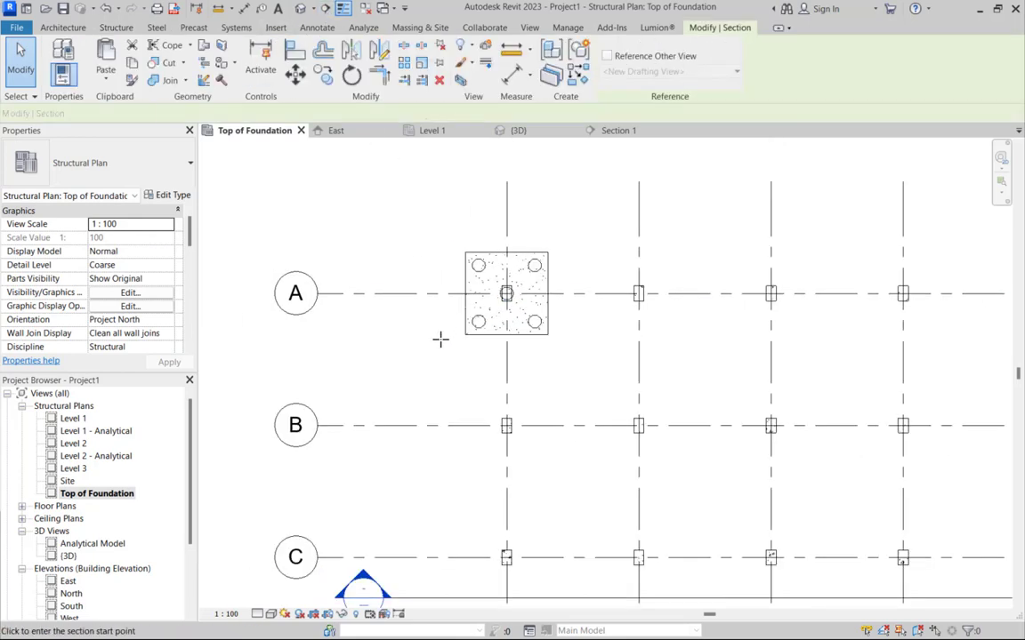
click(431, 353)
click(592, 356)
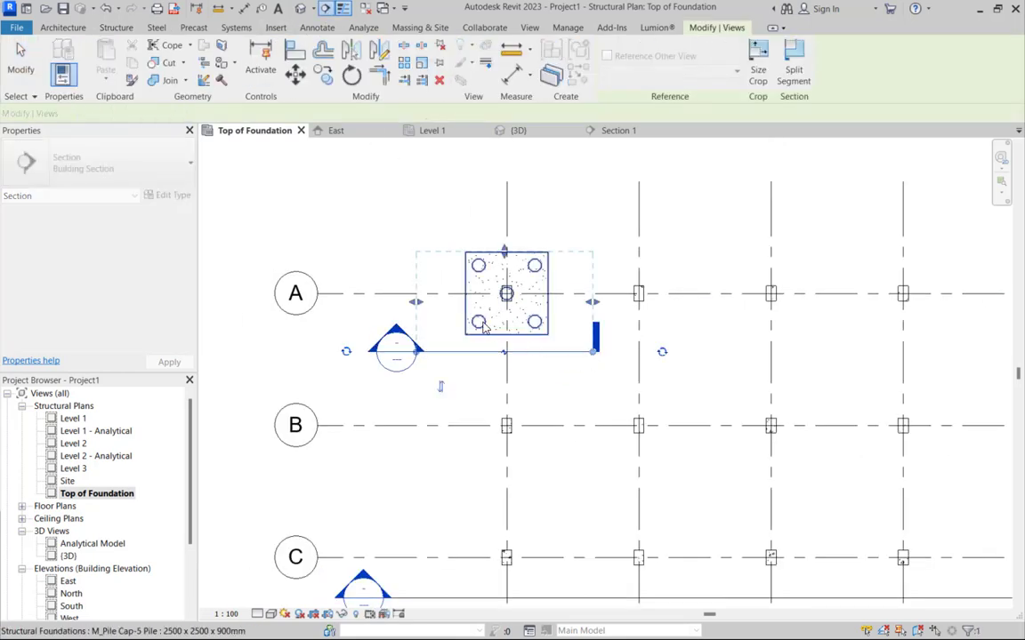
key(Escape)
double_click(398, 352)
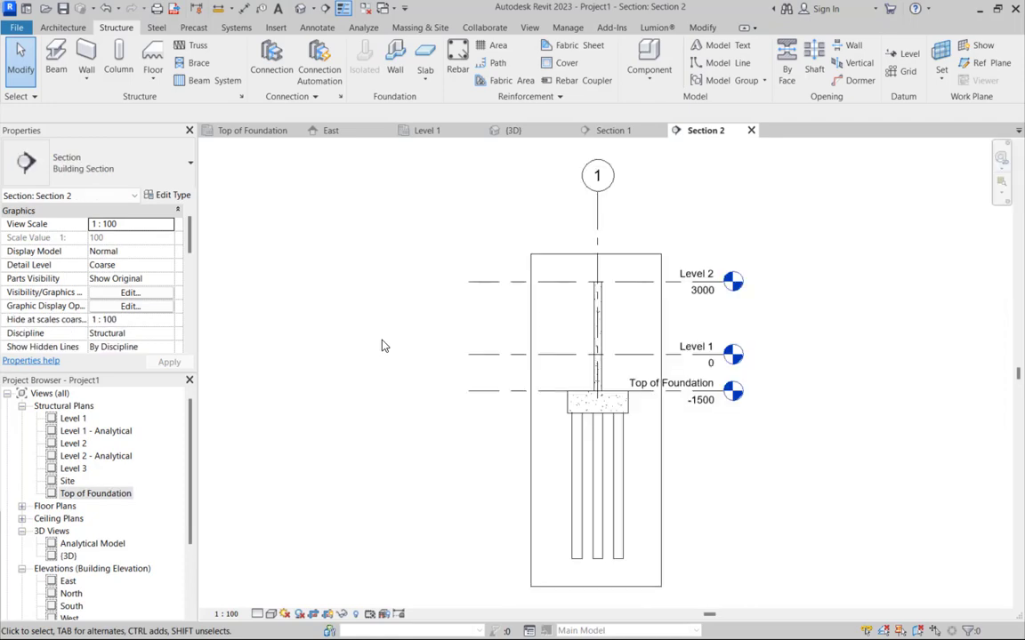
Step: Examine the pile cap, its piles and the column above relative to the levels in the section view
scroll(557, 434, up, 2)
scroll(591, 400, down, 1)
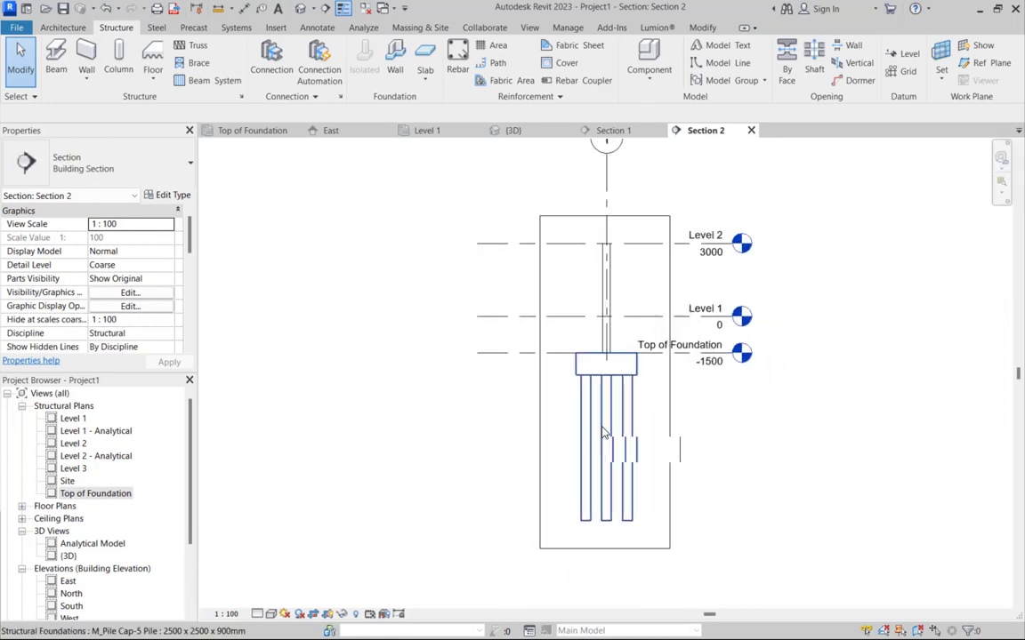
scroll(585, 383, up, 1)
scroll(587, 384, down, 2)
scroll(595, 391, up, 2)
scroll(599, 402, down, 2)
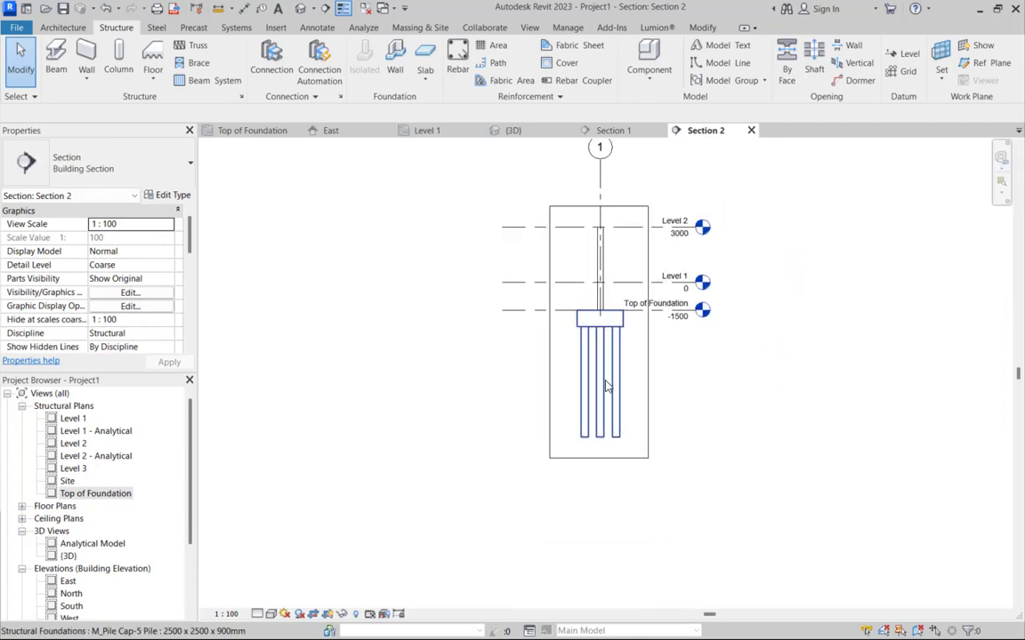
scroll(605, 396, up, 3)
scroll(640, 307, down, 3)
scroll(628, 339, up, 4)
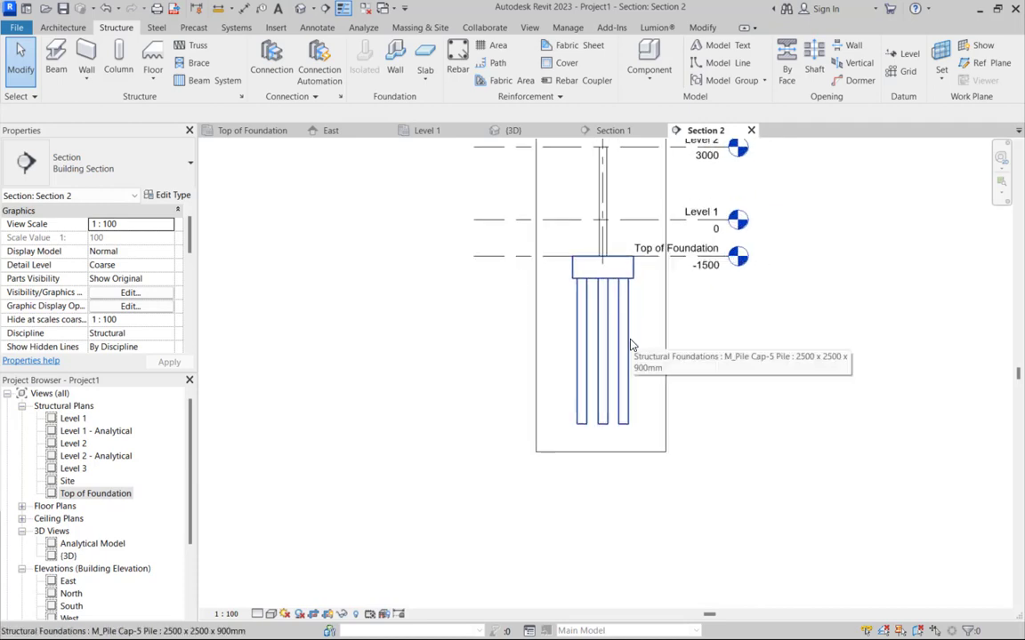
scroll(632, 343, down, 4)
scroll(652, 298, up, 2)
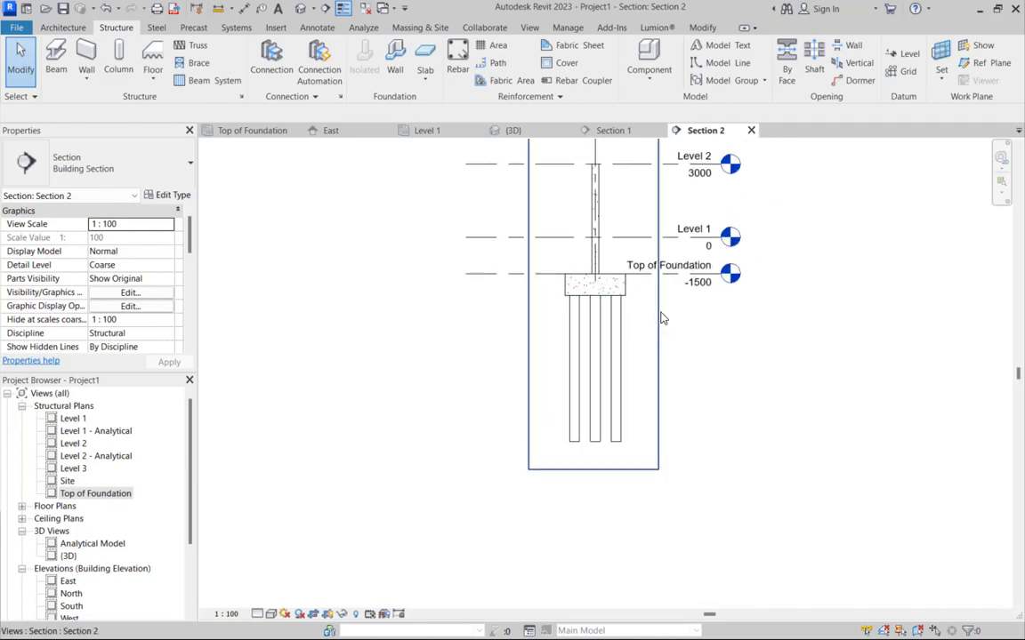
Step: Isolate the five-pile cap from the section in the 3D view using a selection box
scroll(662, 311, down, 1)
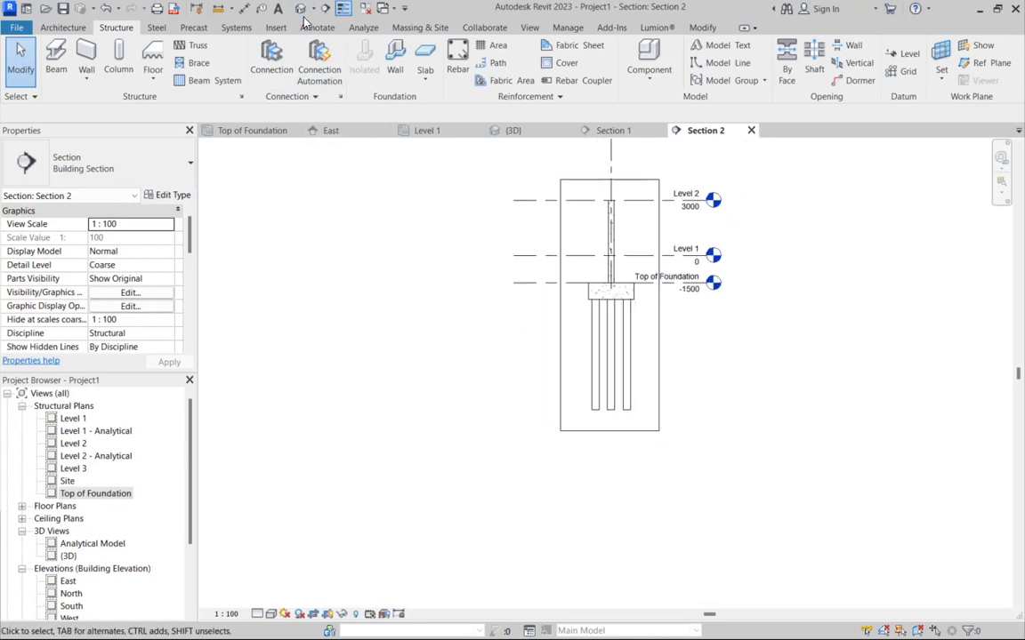
click(592, 365)
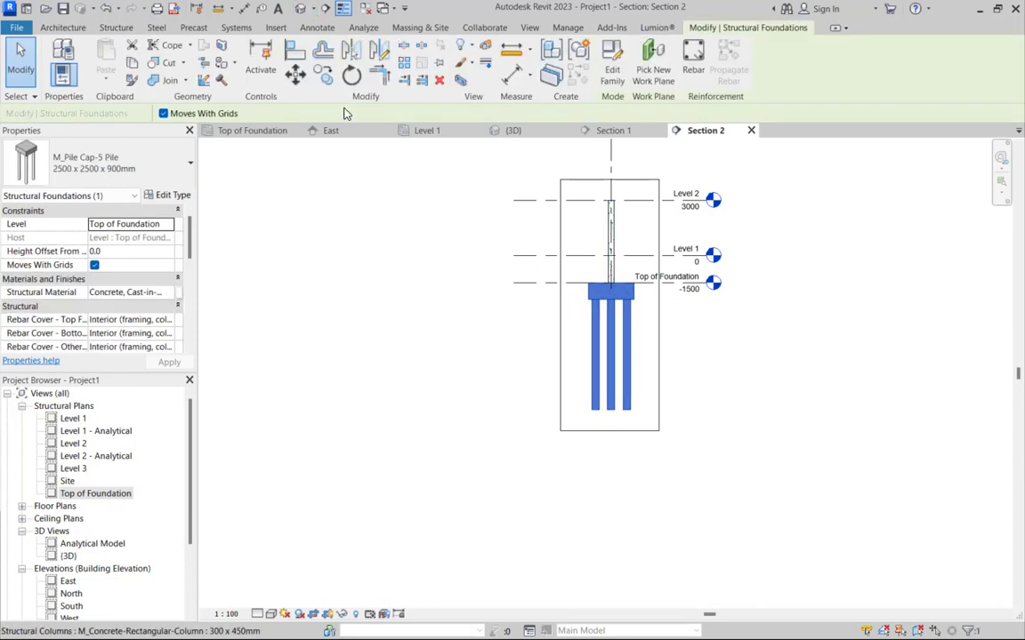
click(461, 80)
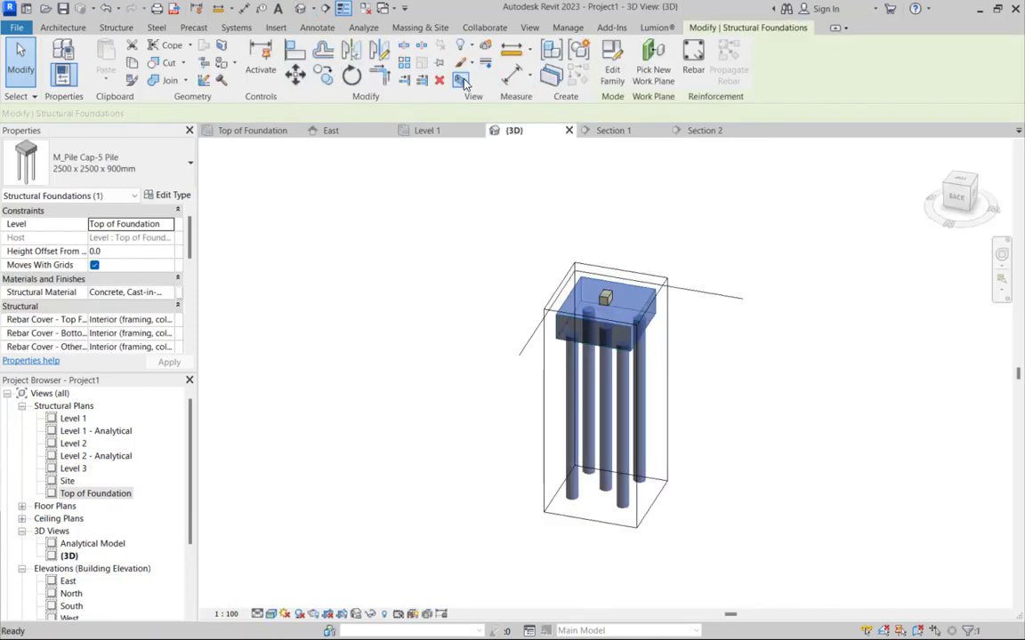
click(478, 338)
scroll(443, 358, down, 3)
scroll(471, 427, up, 2)
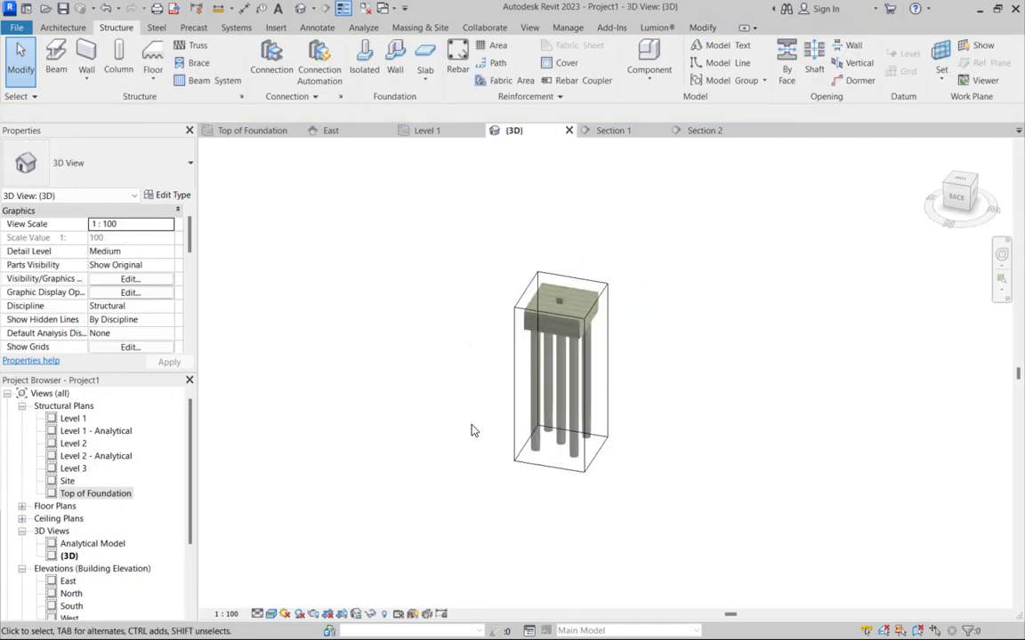
Step: Raise the top of the 3D section box so that it includes the lower part of the column above the pile cap
click(523, 391)
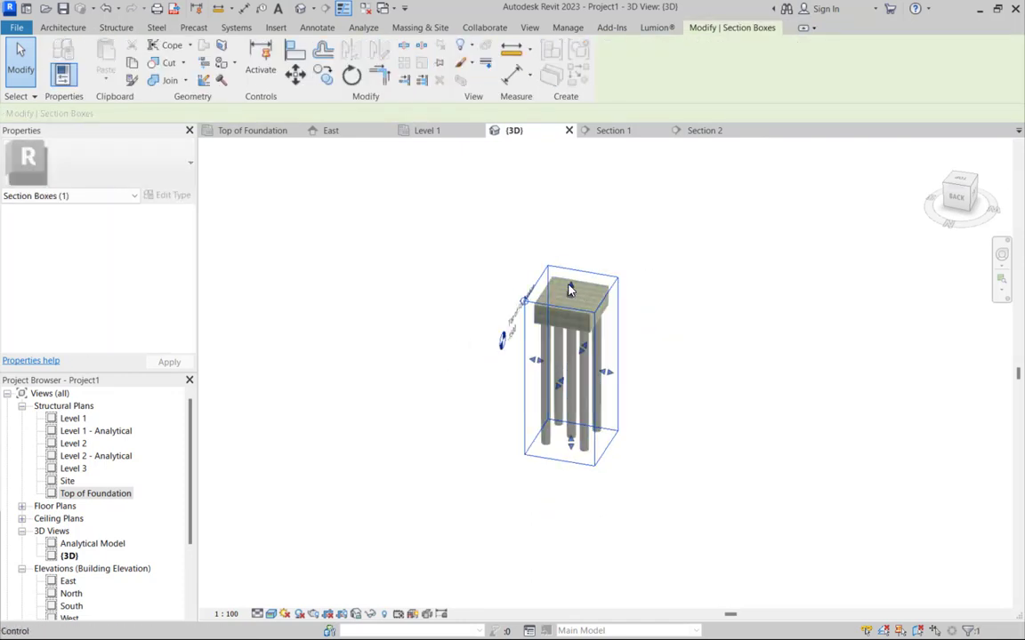
drag(569, 289, 584, 217)
key(Escape)
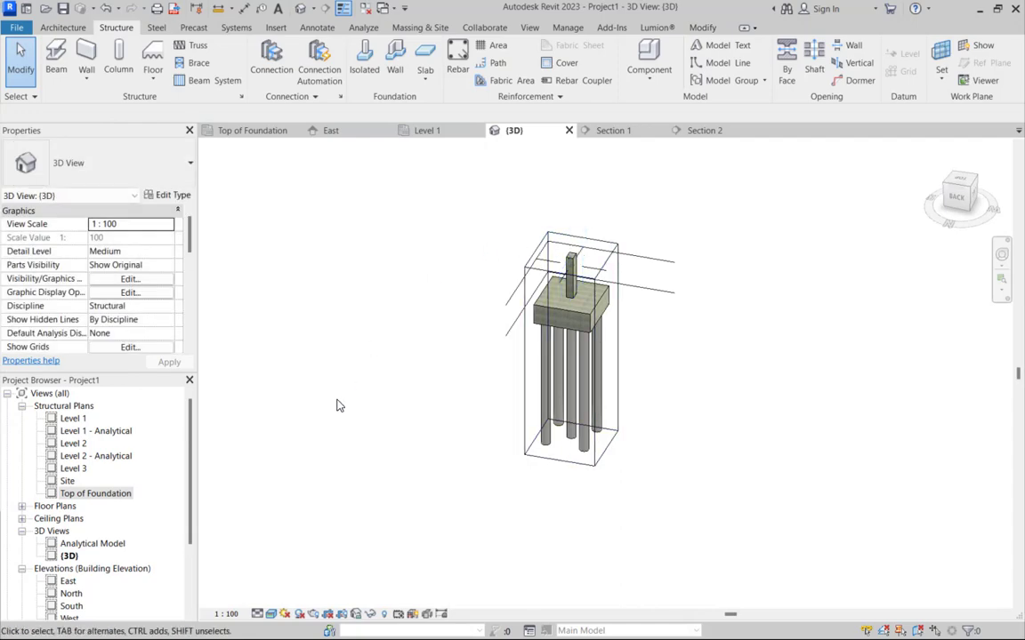
Step: Examine the five-pile cap at A-1 in the Top of Foundation plan and in its building section
double_click(96, 496)
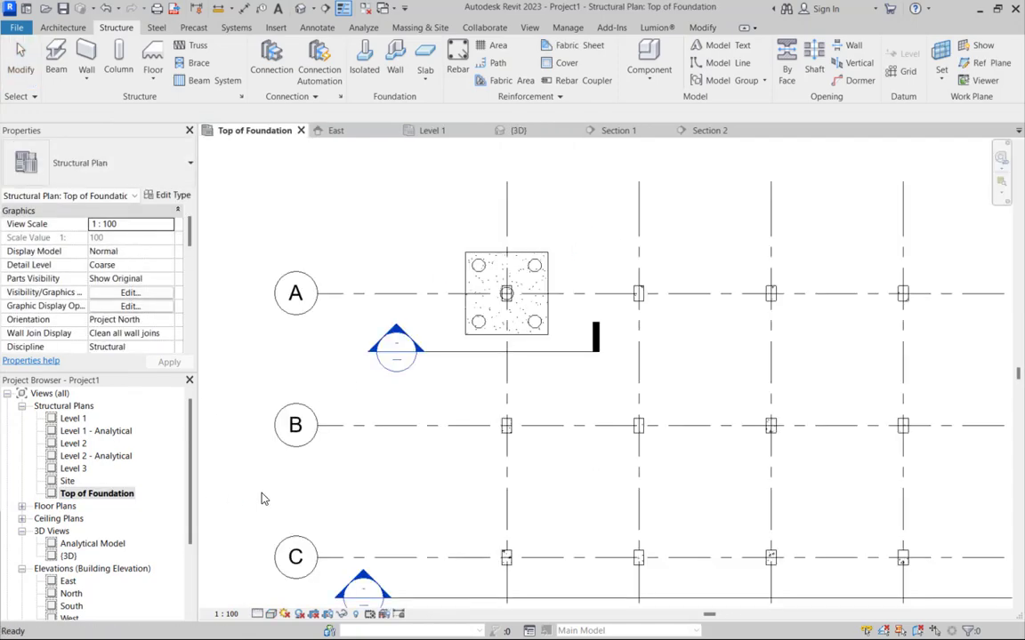
scroll(537, 286, up, 3)
scroll(551, 305, down, 1)
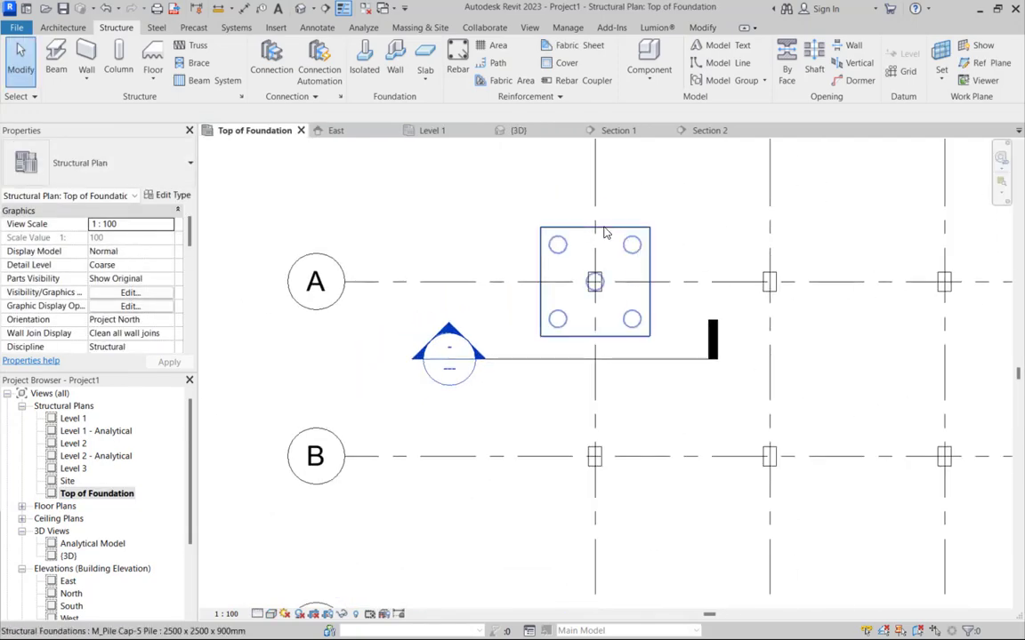
scroll(613, 271, down, 1)
scroll(606, 267, up, 2)
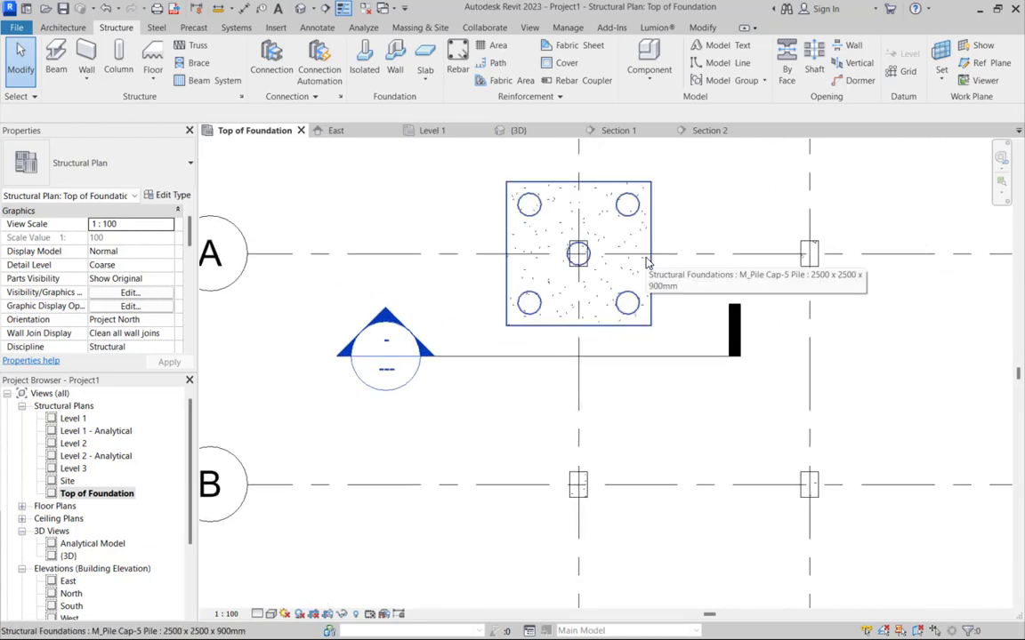
scroll(650, 254, down, 1)
double_click(475, 324)
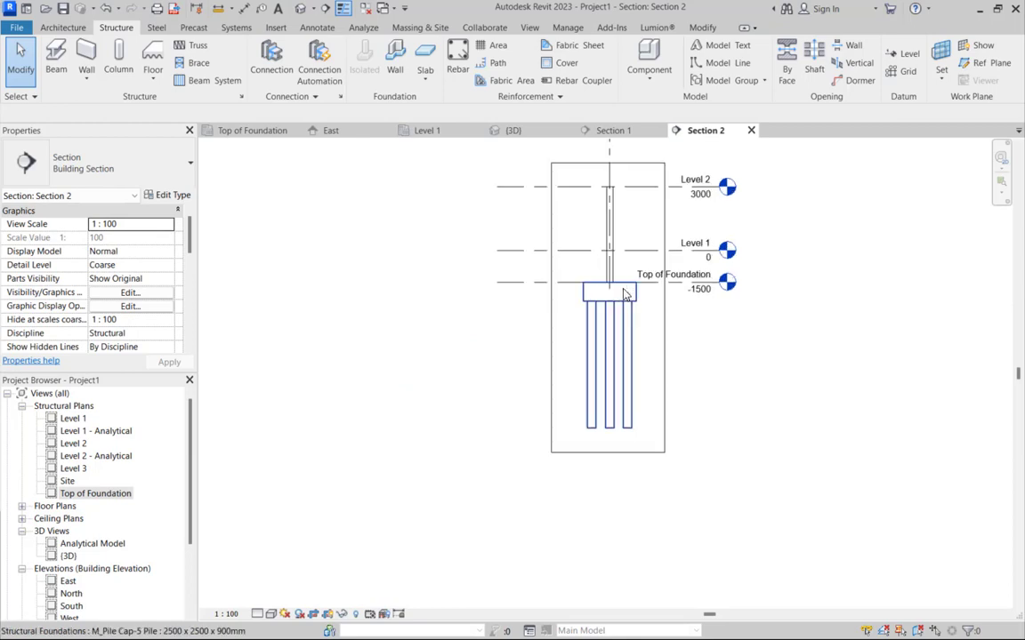
scroll(513, 330, up, 2)
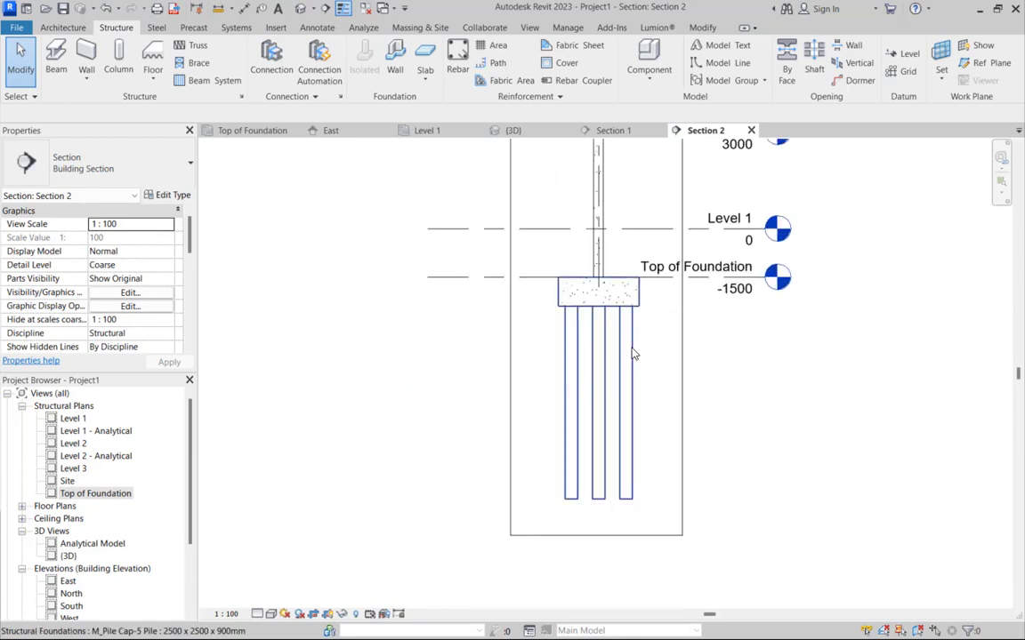
scroll(633, 354, down, 2)
scroll(599, 258, up, 1)
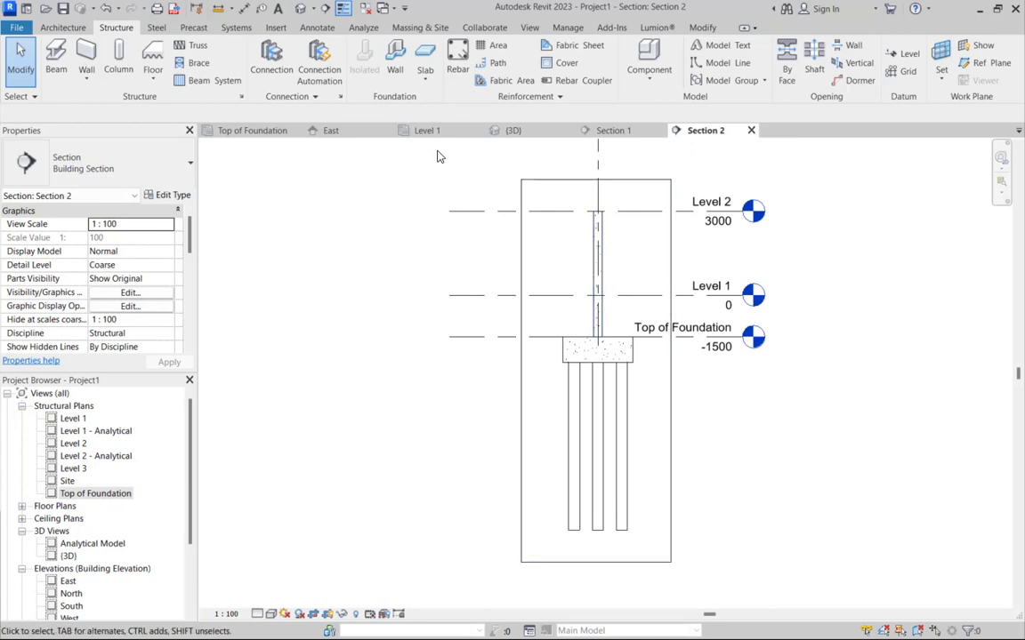
Step: In the Level 1 structural plan, start an isolated foundation and open the library for loading another family
double_click(73, 418)
scroll(552, 322, down, 2)
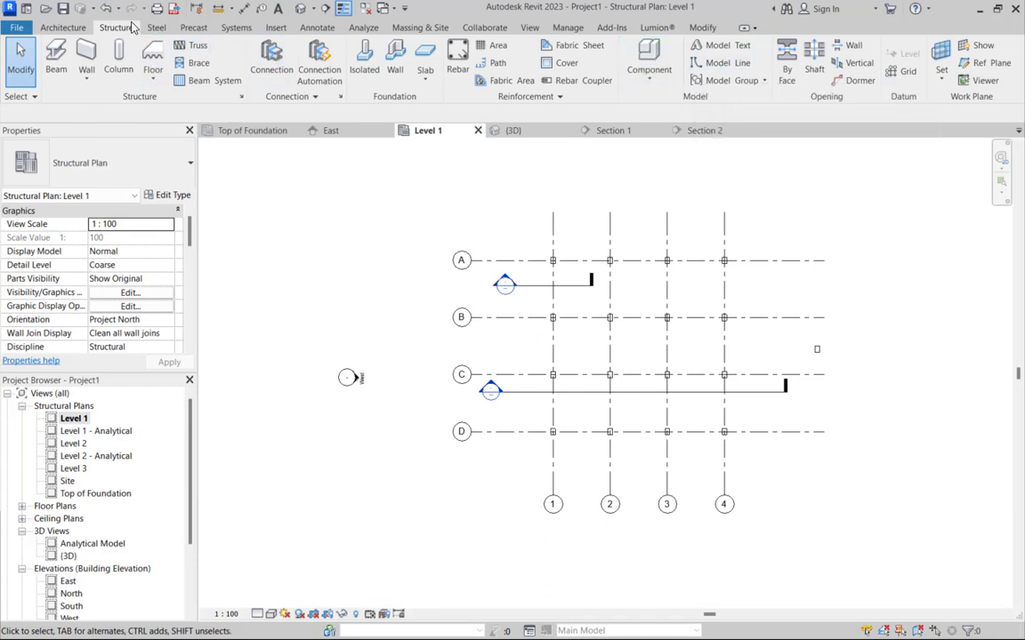
click(362, 64)
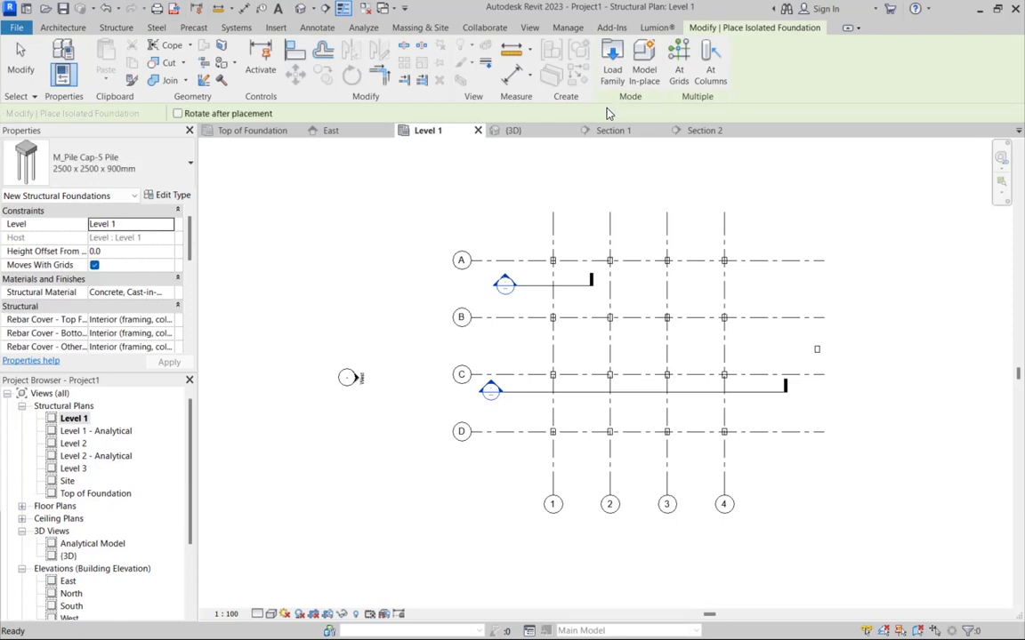
click(611, 76)
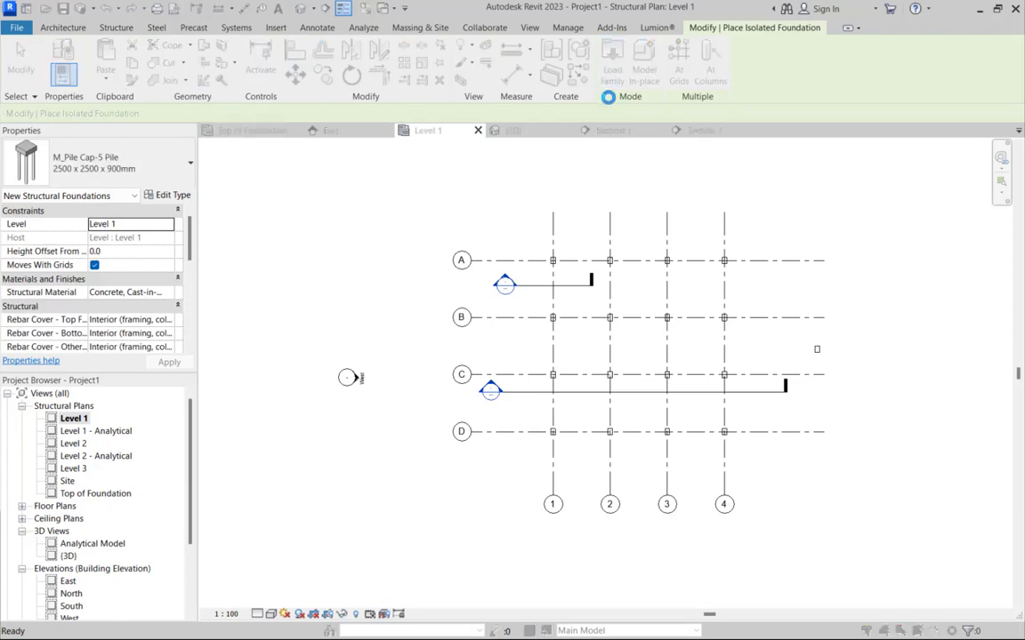
Step: Preview the rectangular footing, pile cap and HP-shape pile families in the Structural Foundations library folder
click(400, 276)
click(400, 289)
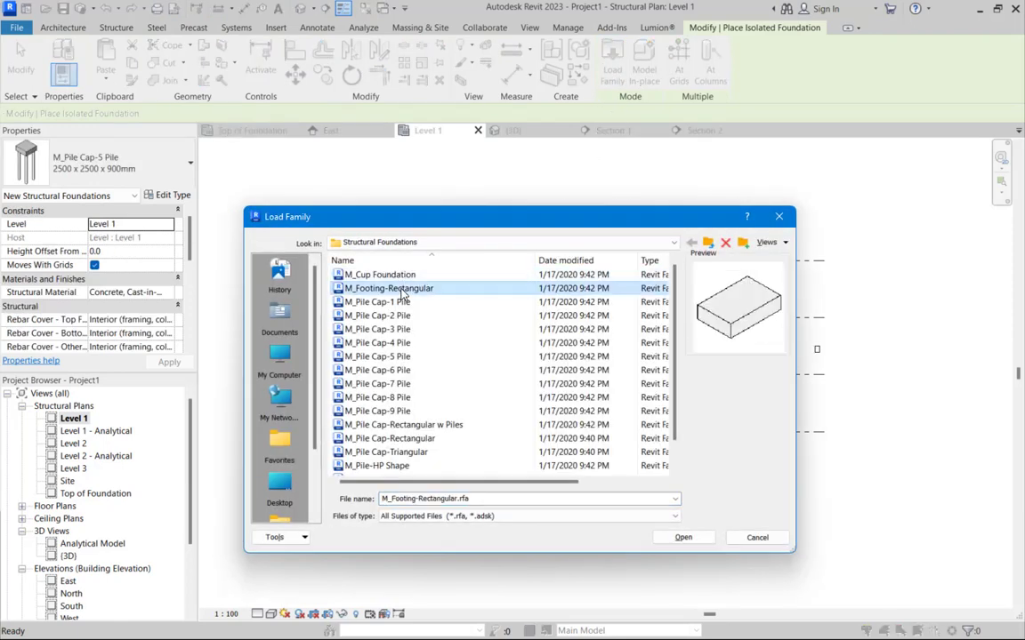
click(401, 303)
scroll(402, 311, down, 1)
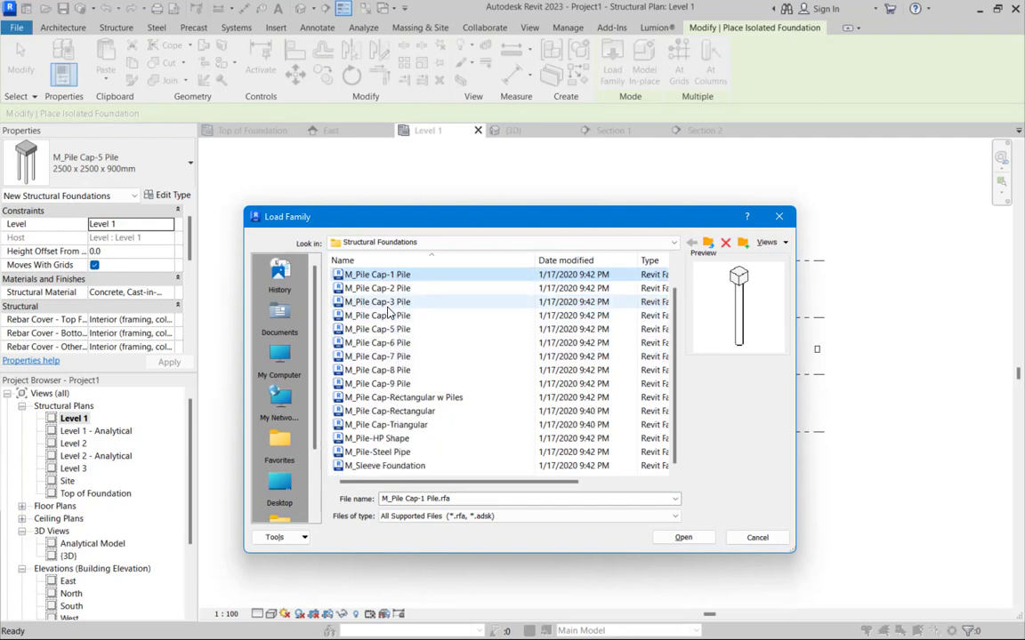
scroll(403, 315, up, 1)
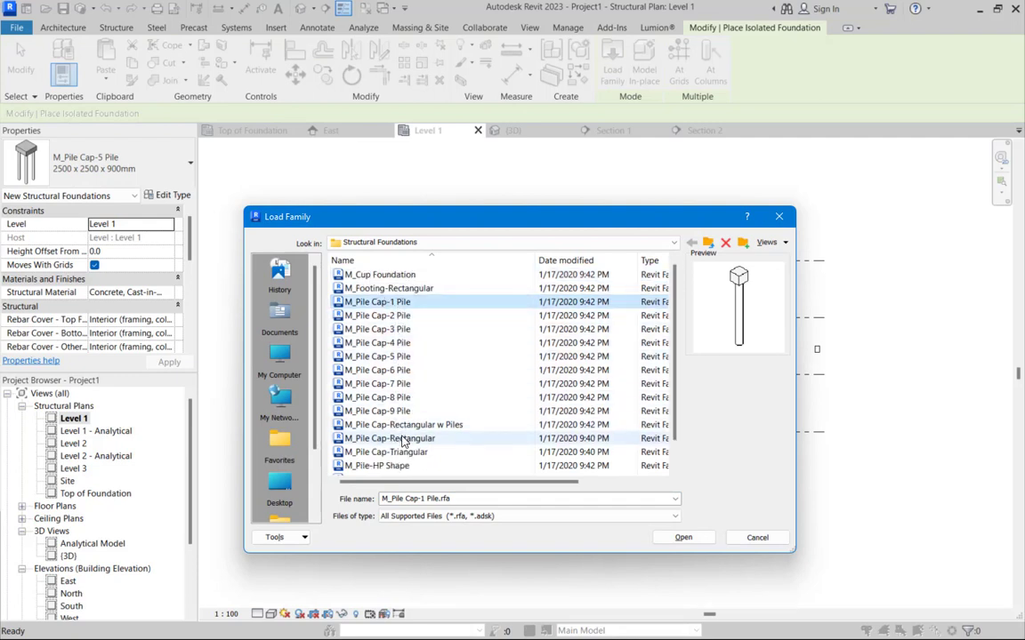
click(372, 426)
click(369, 439)
click(366, 452)
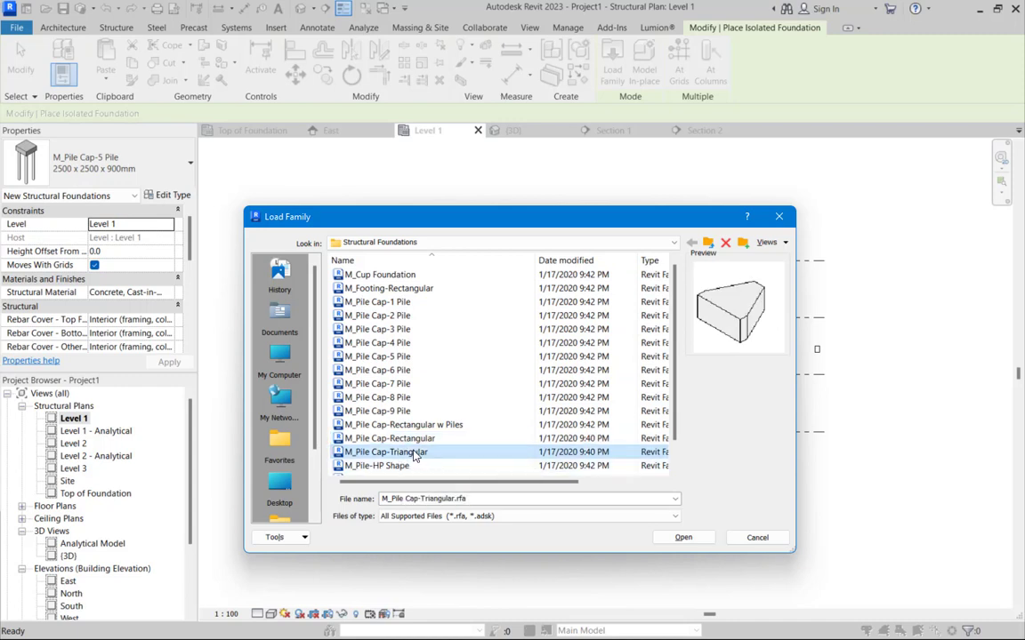
click(408, 468)
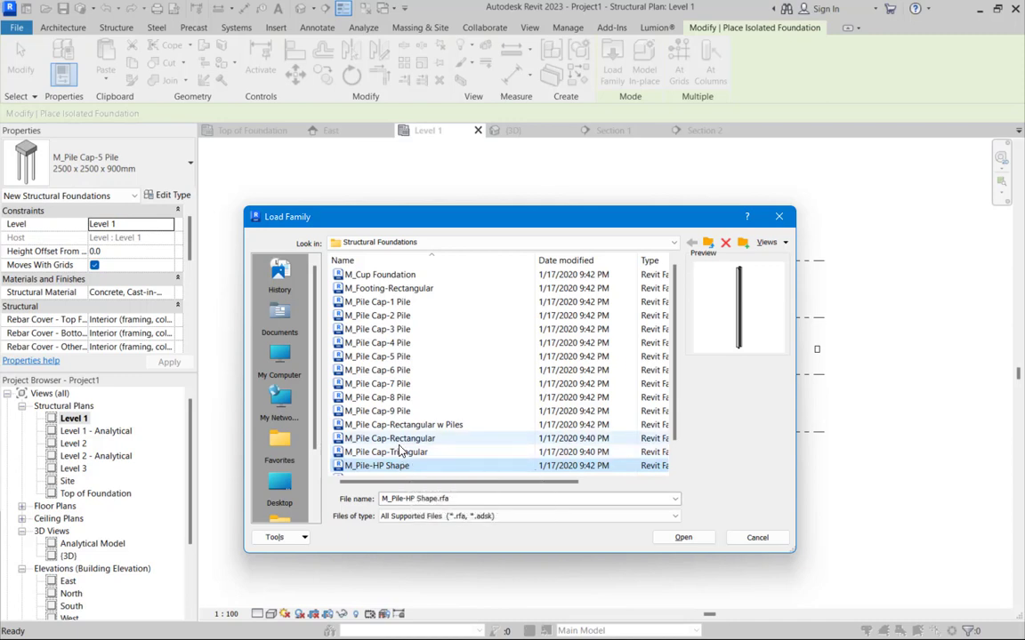
click(396, 411)
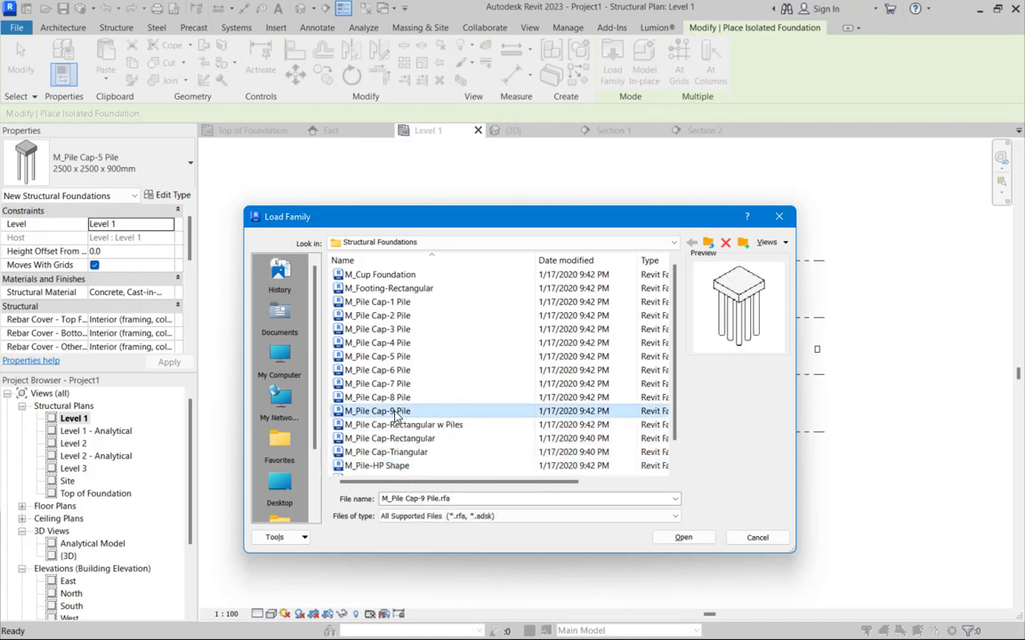
Step: Load the M_Pile Cap-3 Pile family and place one 1800 x 2000 x 900mm cap on the column at B-3
click(400, 329)
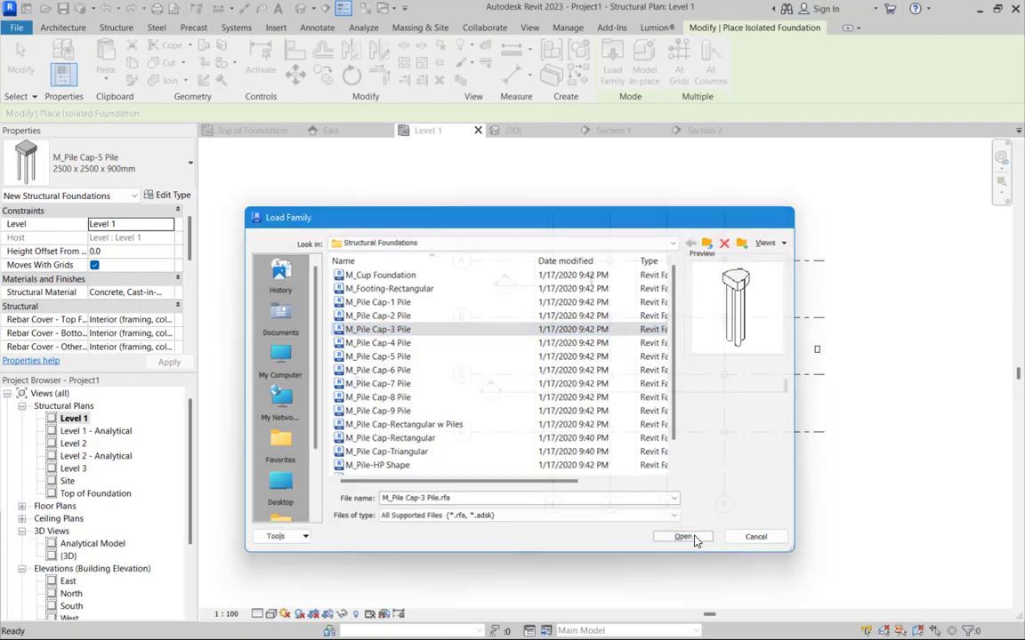
click(692, 538)
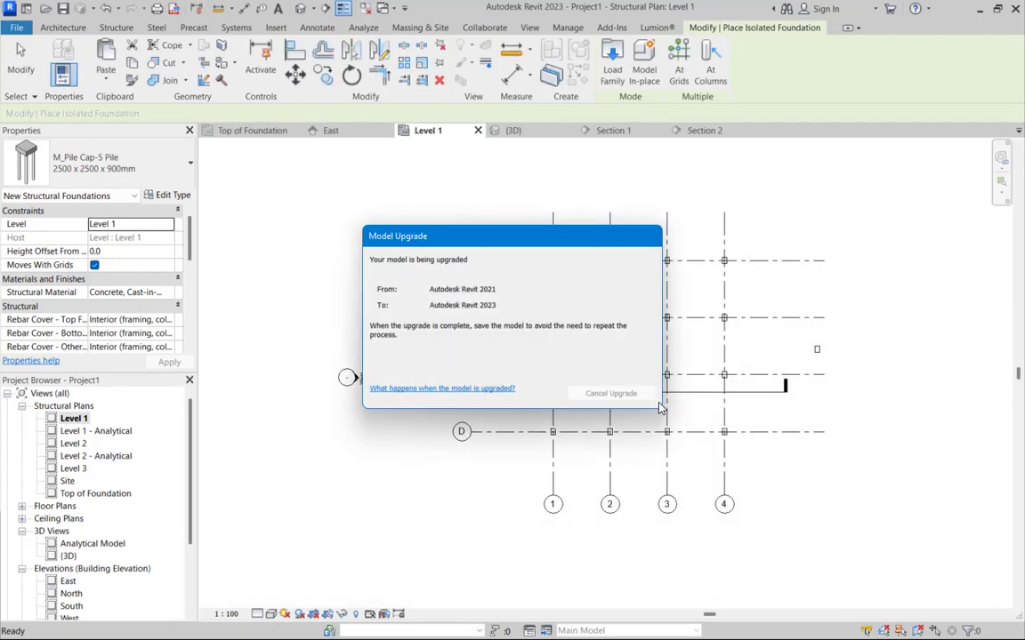
scroll(666, 315, up, 2)
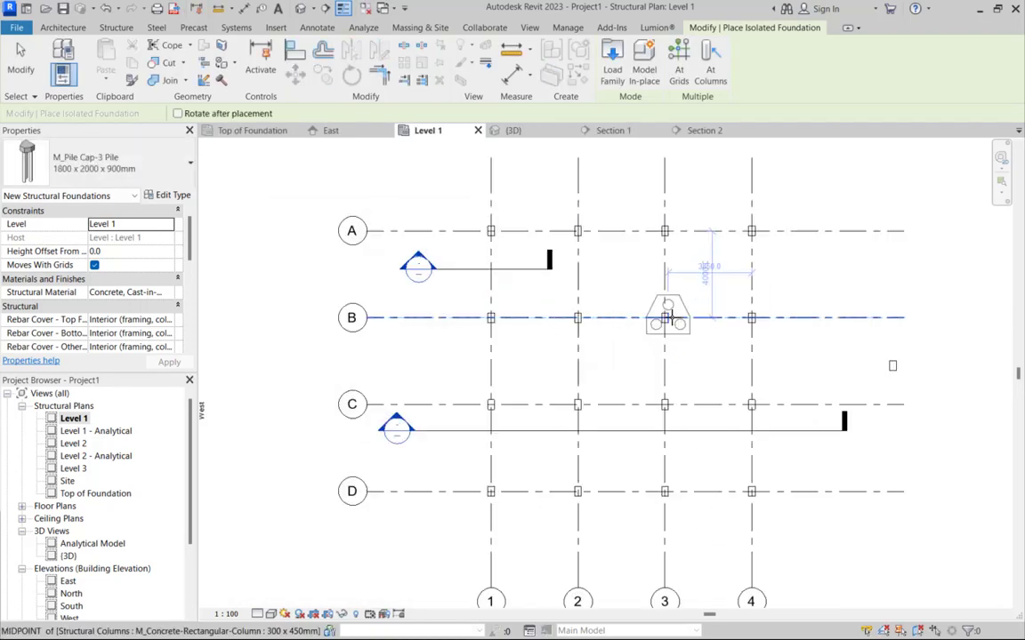
scroll(667, 318, up, 4)
click(659, 320)
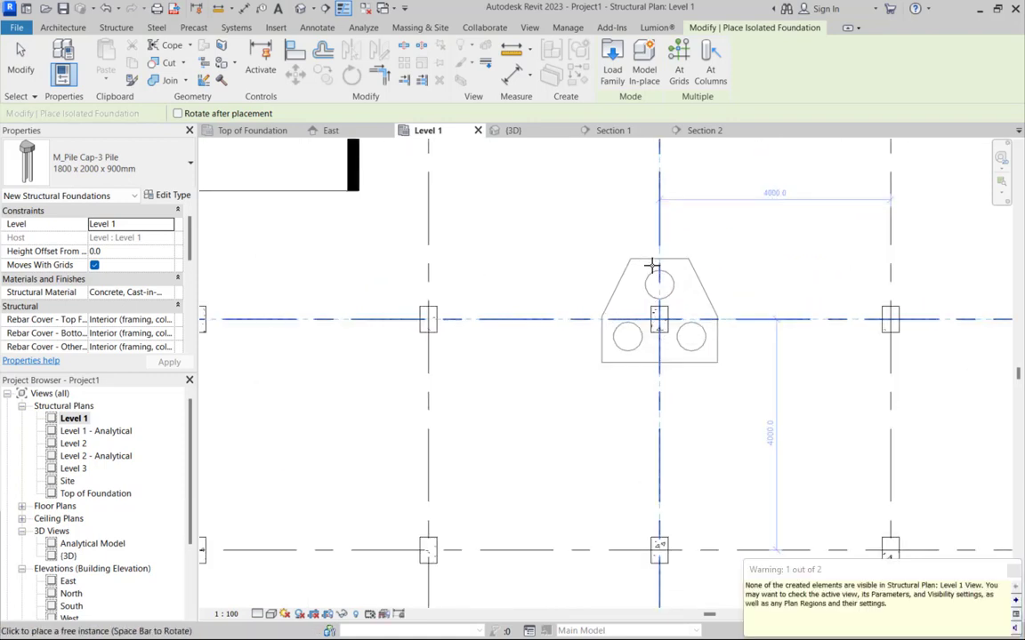
Step: Place five more three-pile caps on the columns at D-3, D-2, A-2, A-4 and C-4, and end the placement
scroll(665, 302, down, 5)
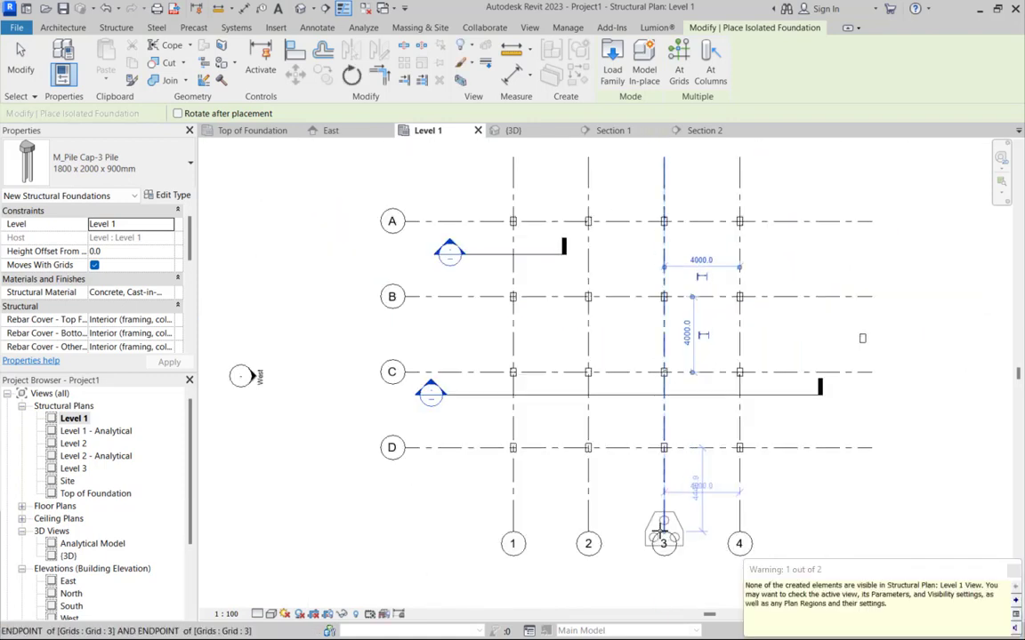
click(664, 451)
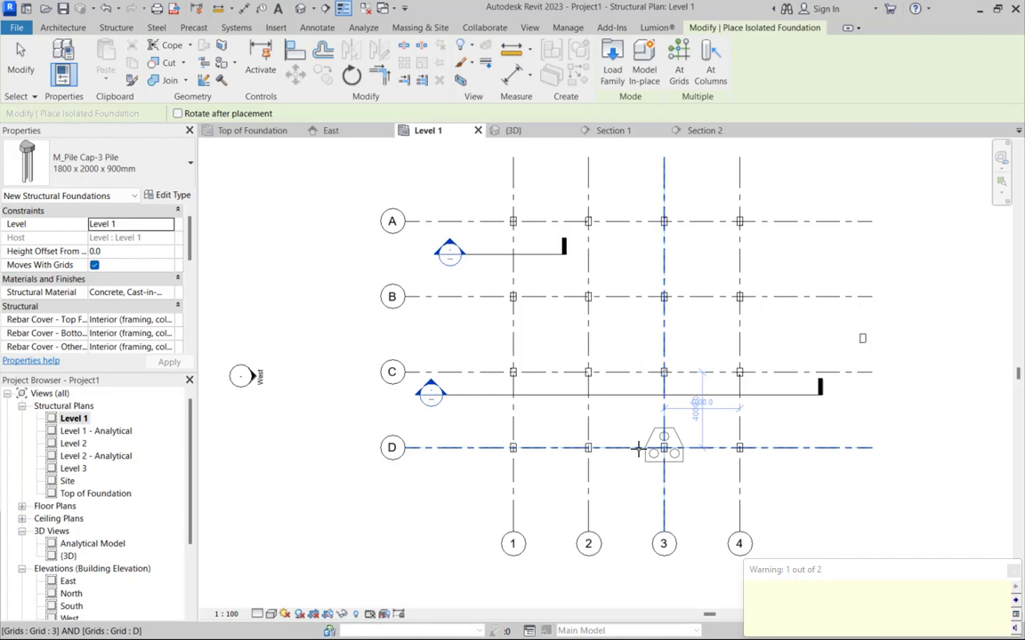
click(588, 451)
click(588, 222)
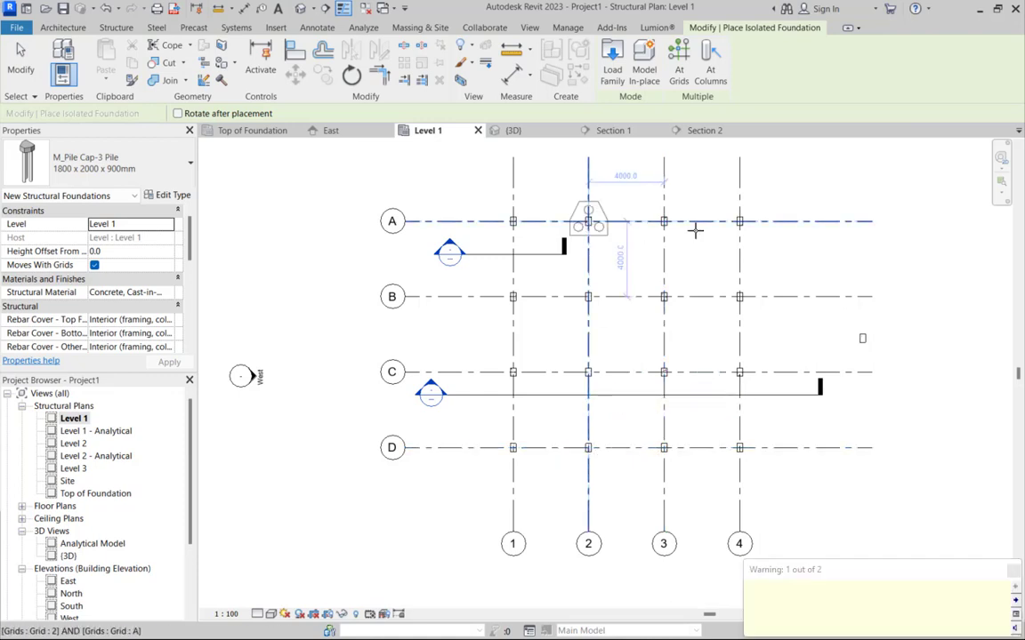
click(739, 222)
click(739, 371)
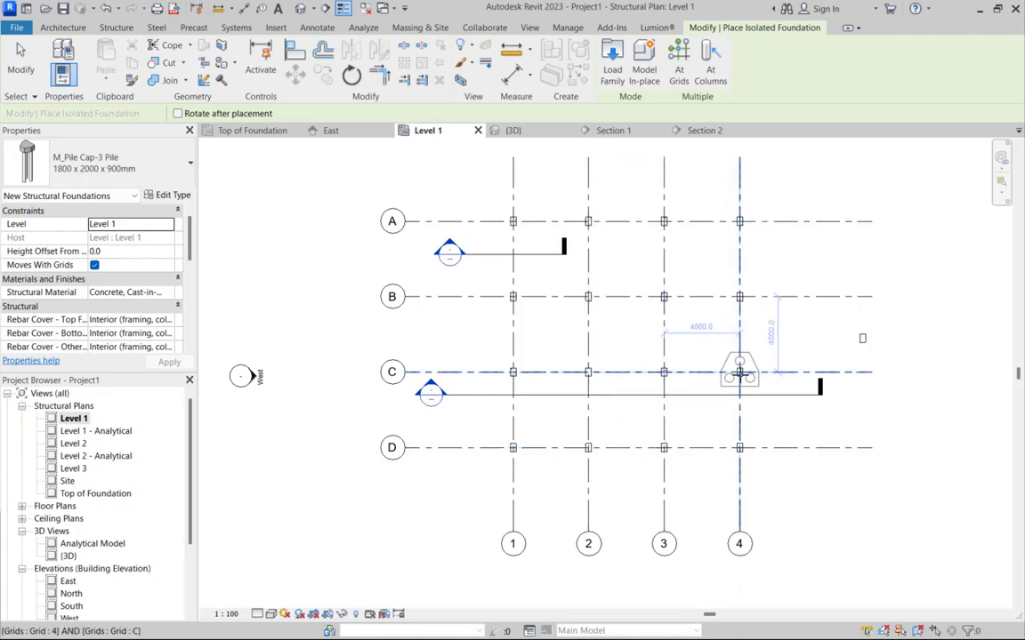
click(31, 56)
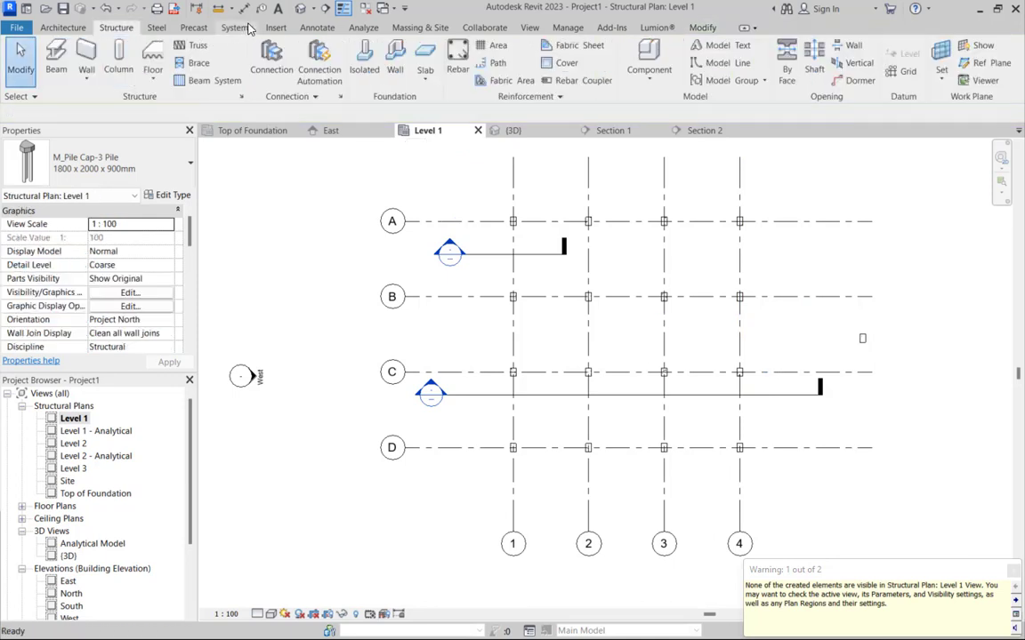
Step: Turn off the section box in the 3D view and inspect the pile caps under the columns from several angles
click(300, 9)
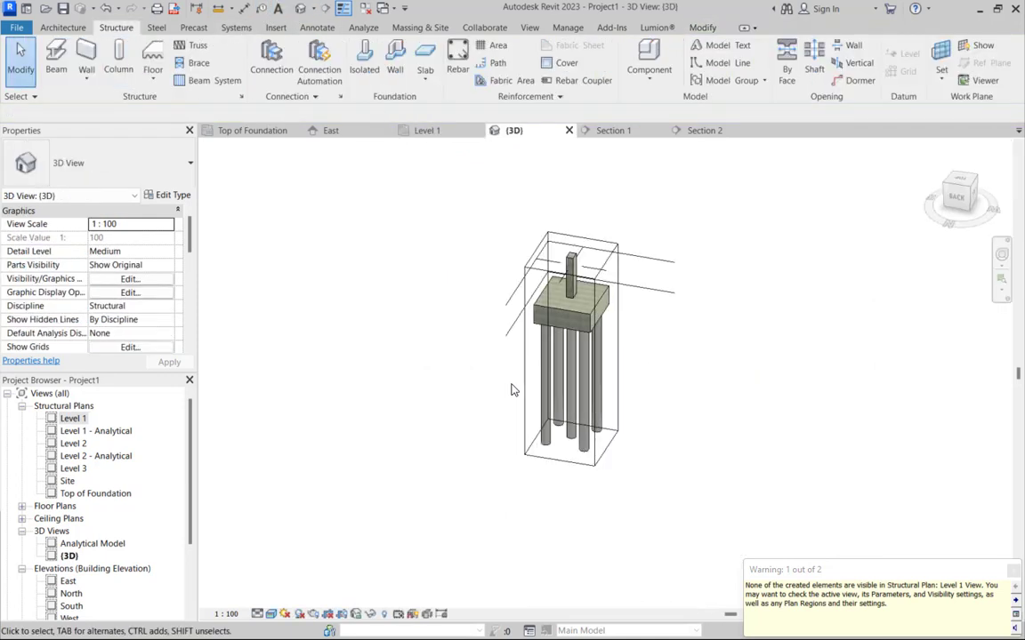
scroll(144, 278, down, 5)
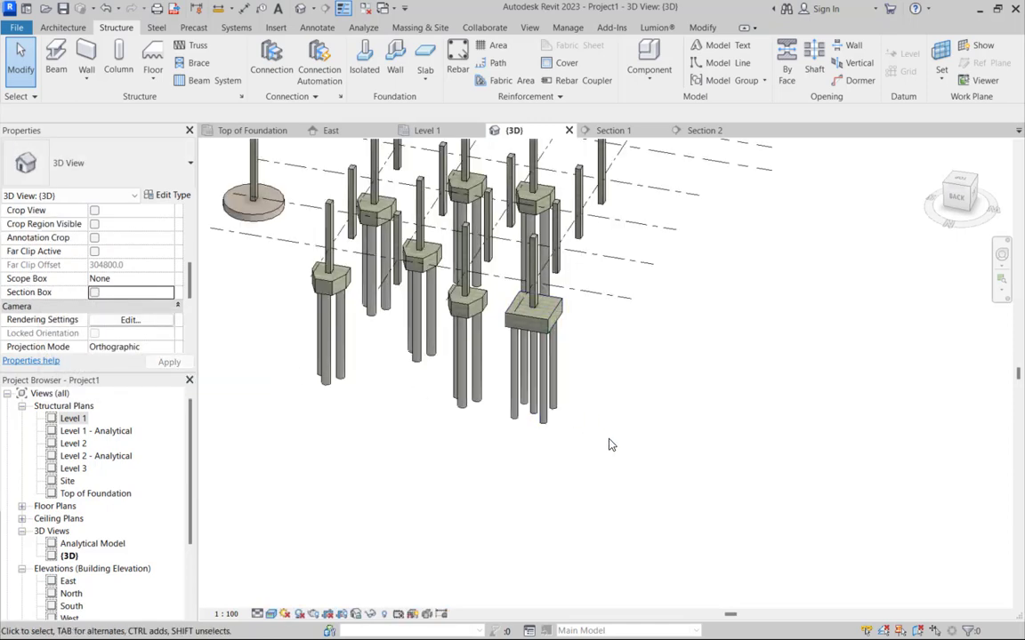
scroll(610, 445, down, 4)
click(966, 203)
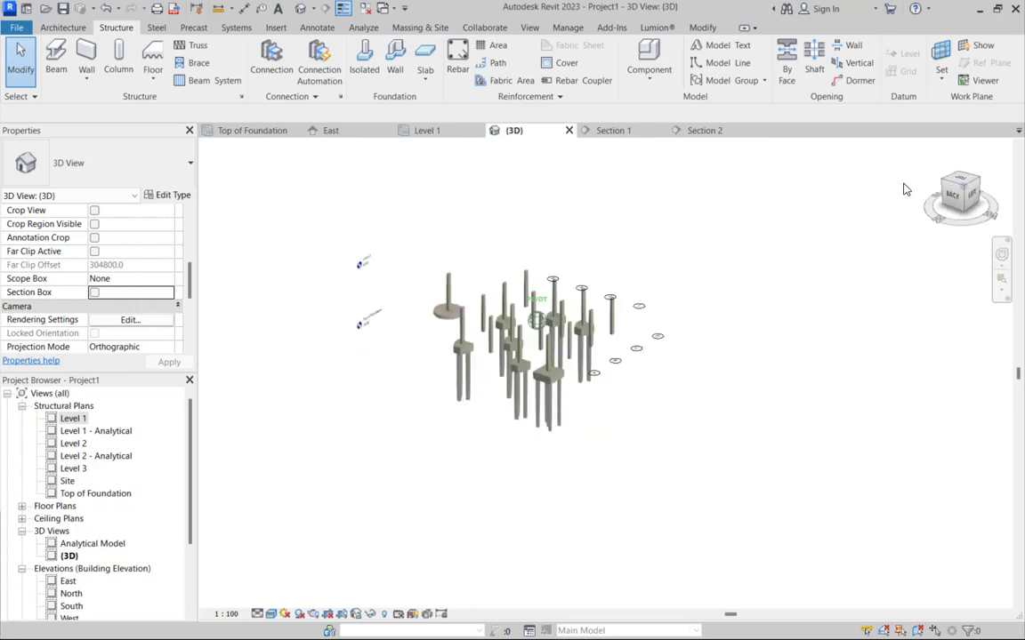
drag(811, 280, 943, 205)
scroll(534, 320, up, 8)
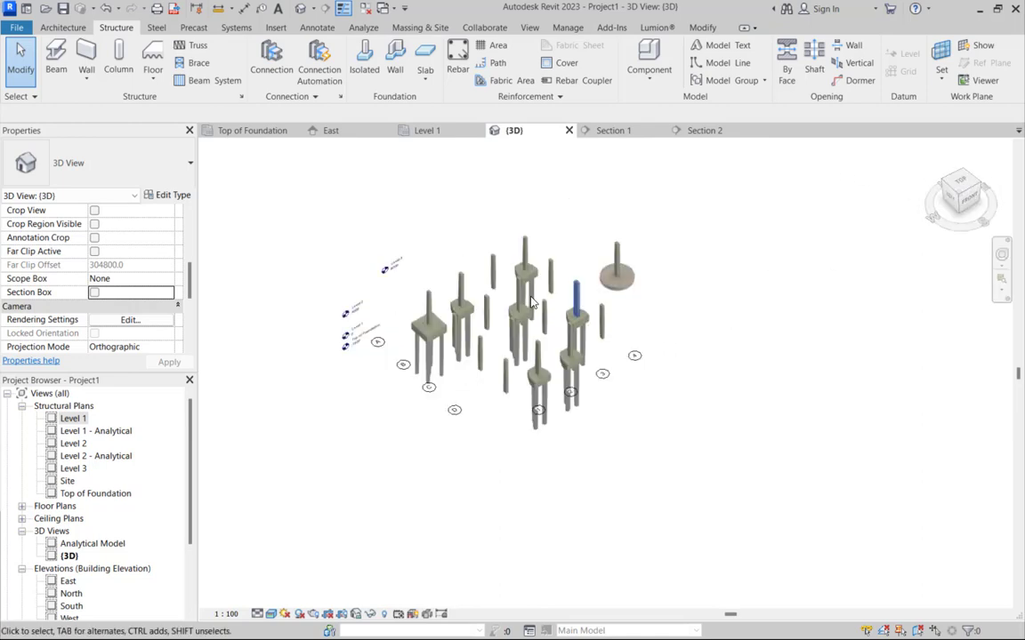
scroll(601, 391, down, 6)
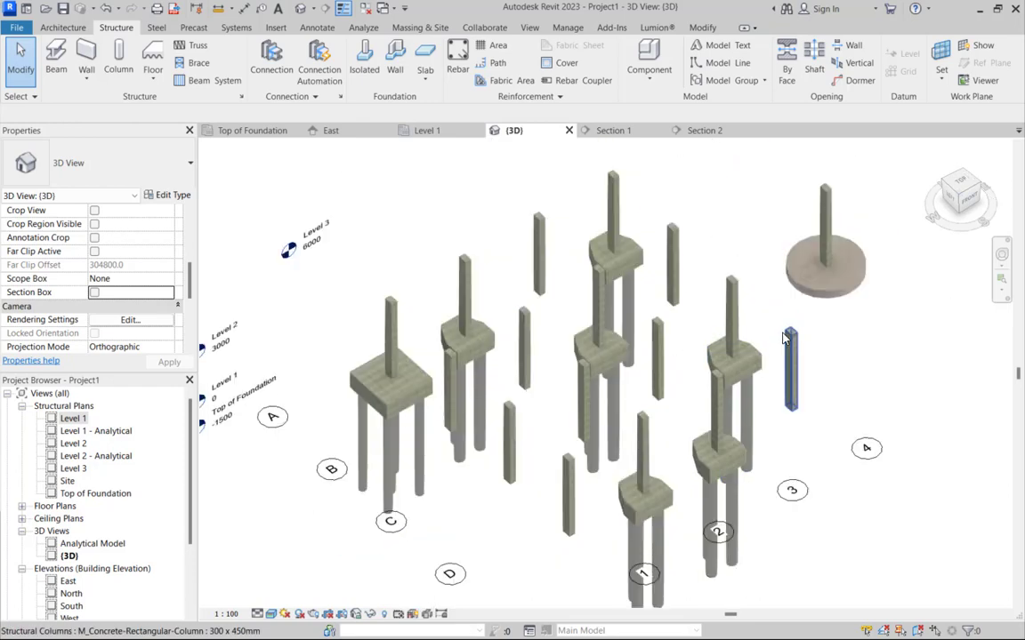
scroll(676, 418, up, 4)
scroll(703, 384, down, 3)
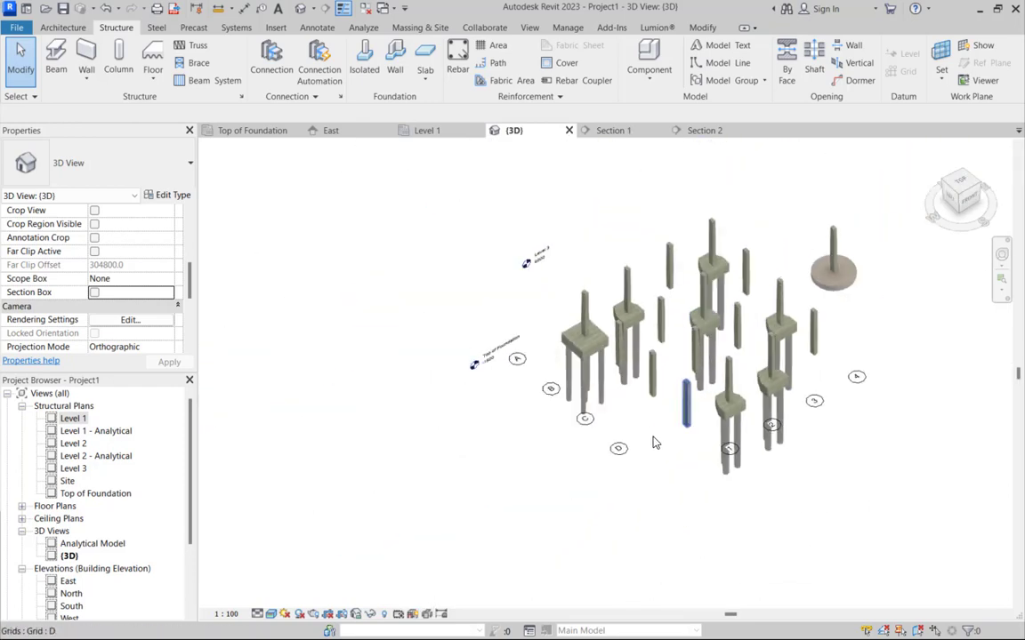
scroll(653, 443, up, 2)
scroll(569, 365, down, 3)
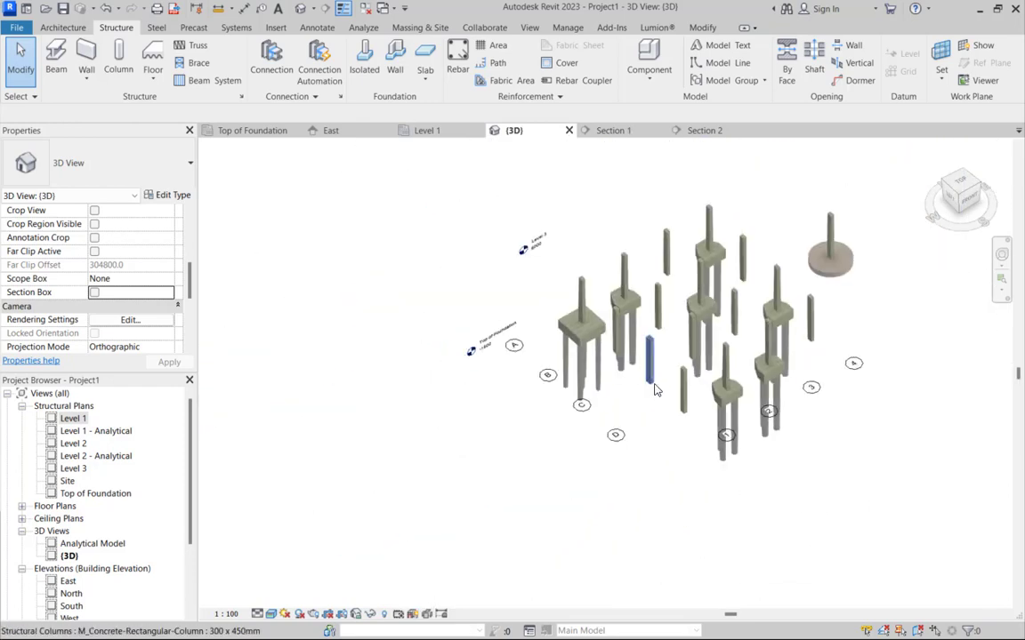
scroll(476, 343, up, 3)
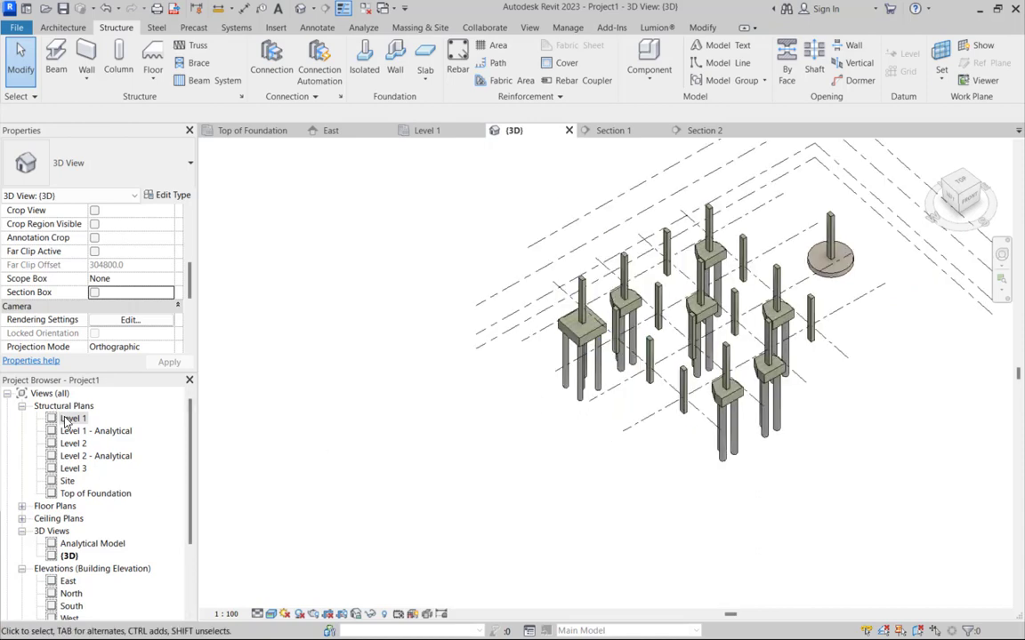
Step: Check the Level 1 plan, and open the Top of Foundation plan to examine the pile cap and circular foundation layout on the grid
double_click(71, 418)
scroll(741, 412, down, 2)
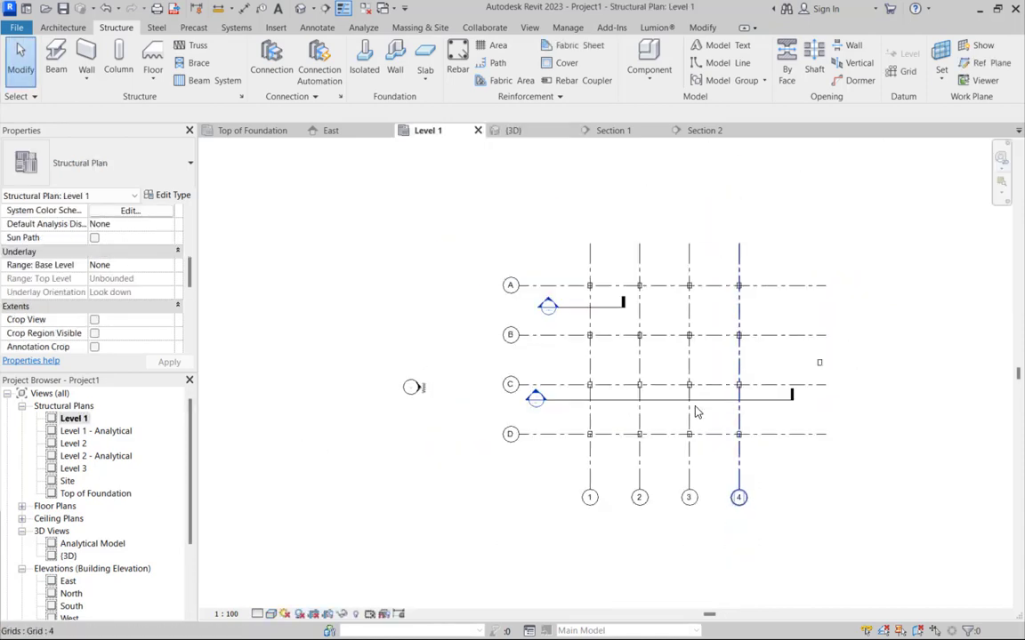
double_click(77, 496)
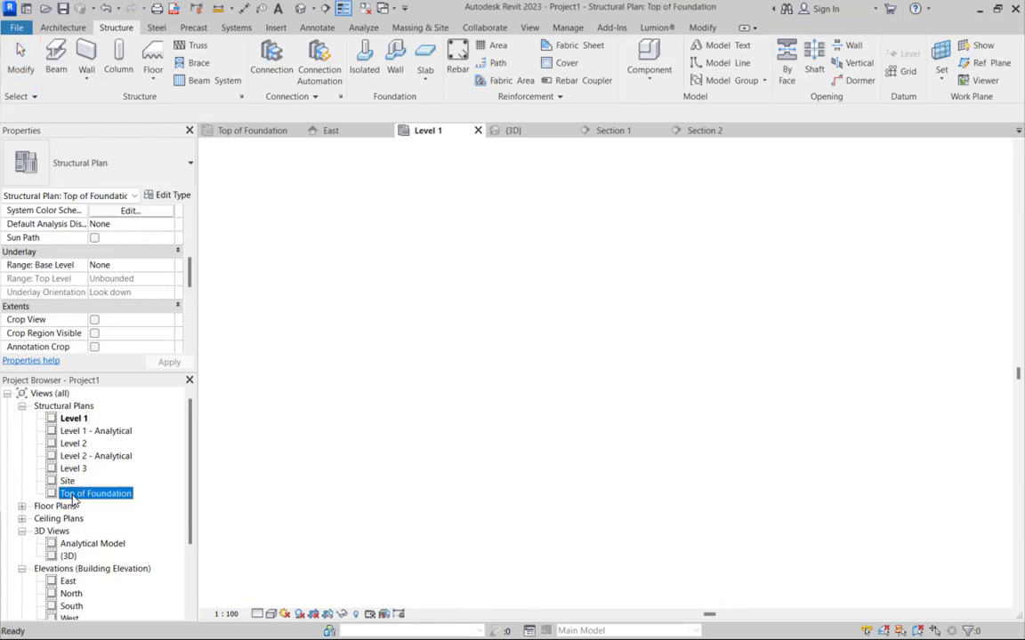
scroll(569, 339, down, 3)
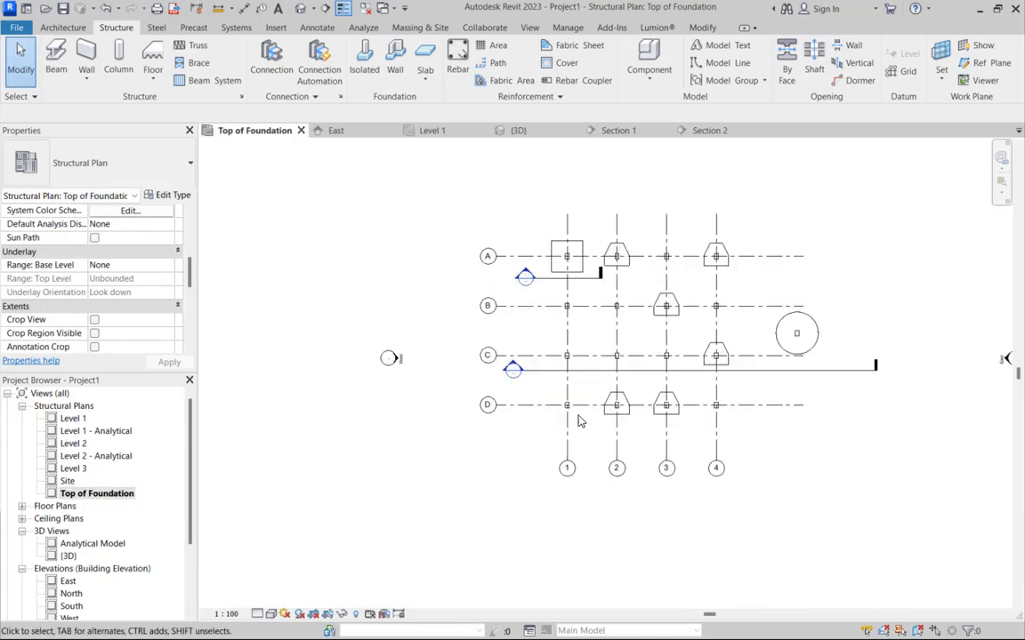
scroll(614, 414, up, 3)
scroll(622, 351, down, 4)
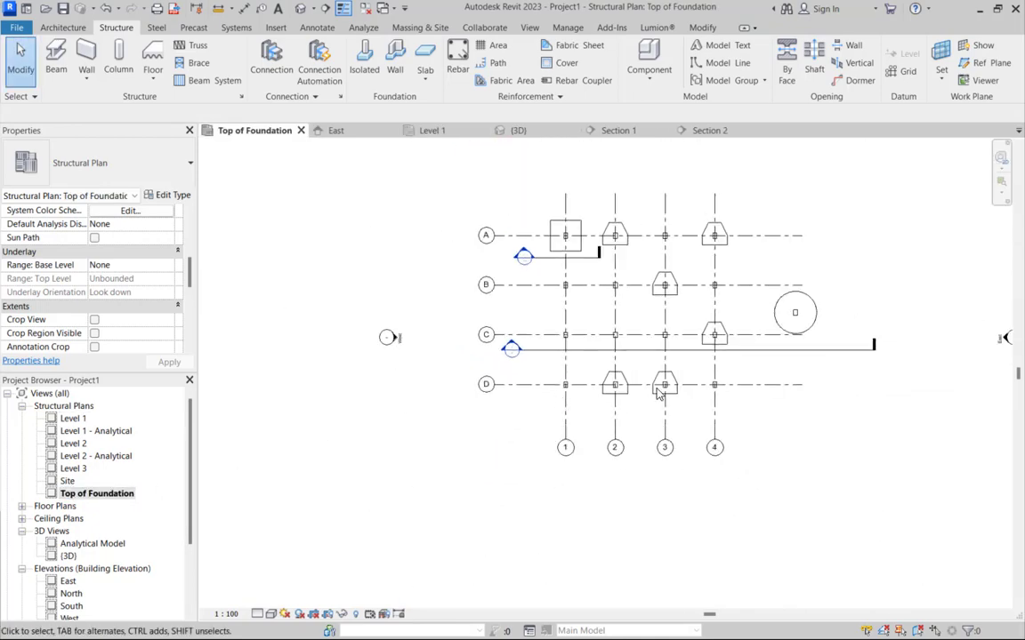
scroll(728, 304, up, 2)
scroll(677, 365, down, 1)
scroll(678, 364, down, 1)
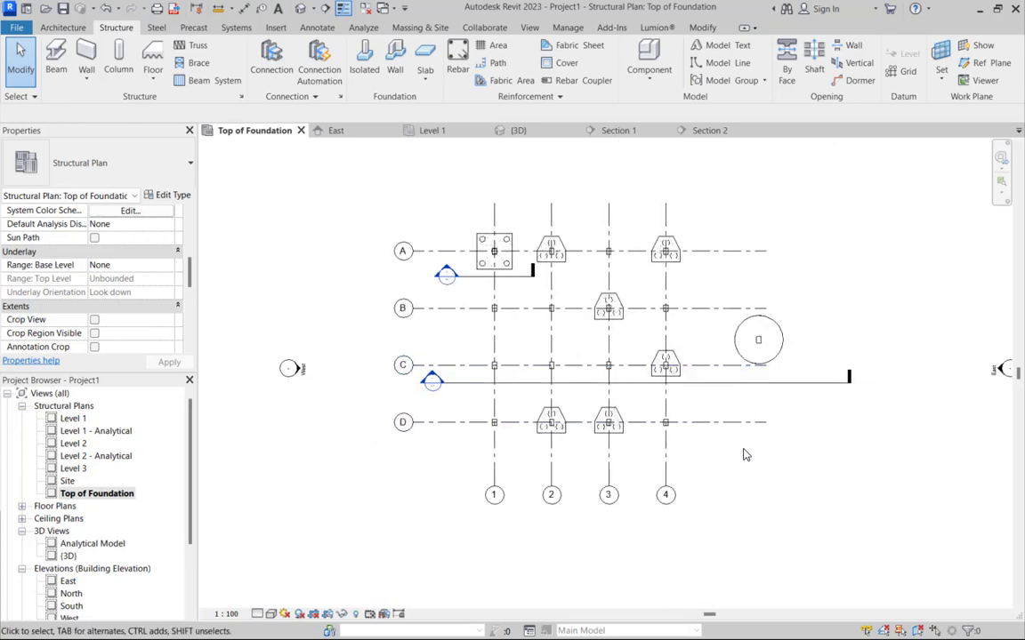
scroll(745, 455, down, 2)
scroll(681, 342, up, 1)
scroll(716, 374, down, 4)
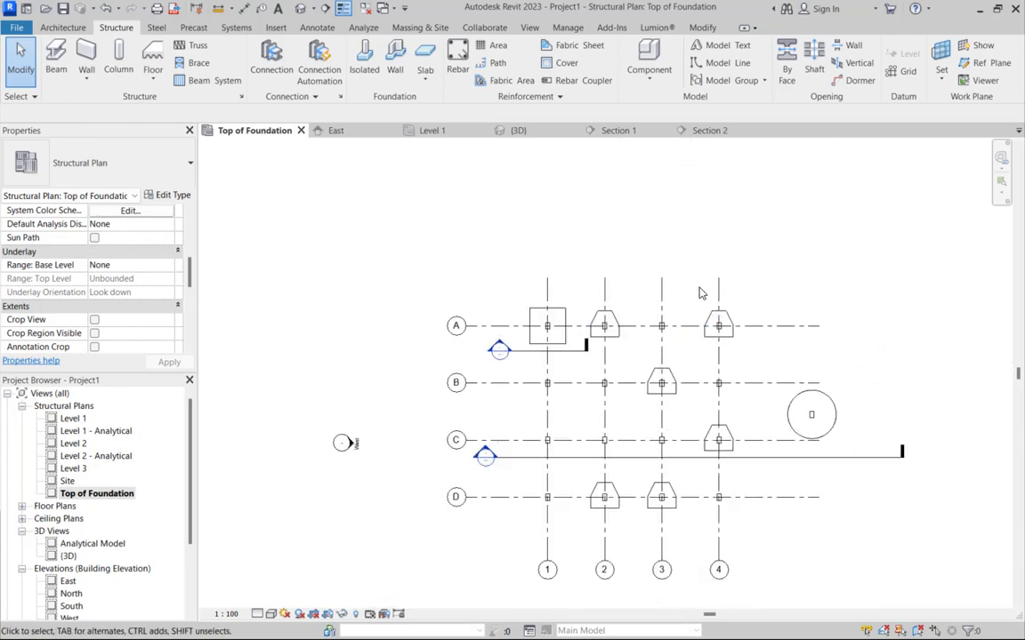
scroll(578, 355, up, 1)
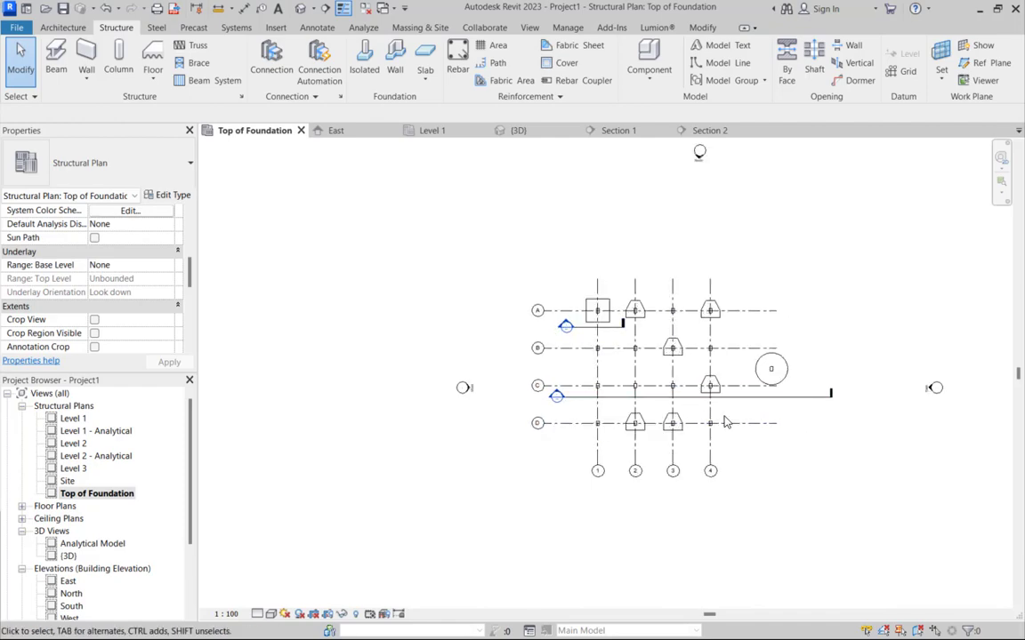
scroll(742, 423, up, 2)
scroll(595, 355, down, 1)
scroll(694, 418, up, 2)
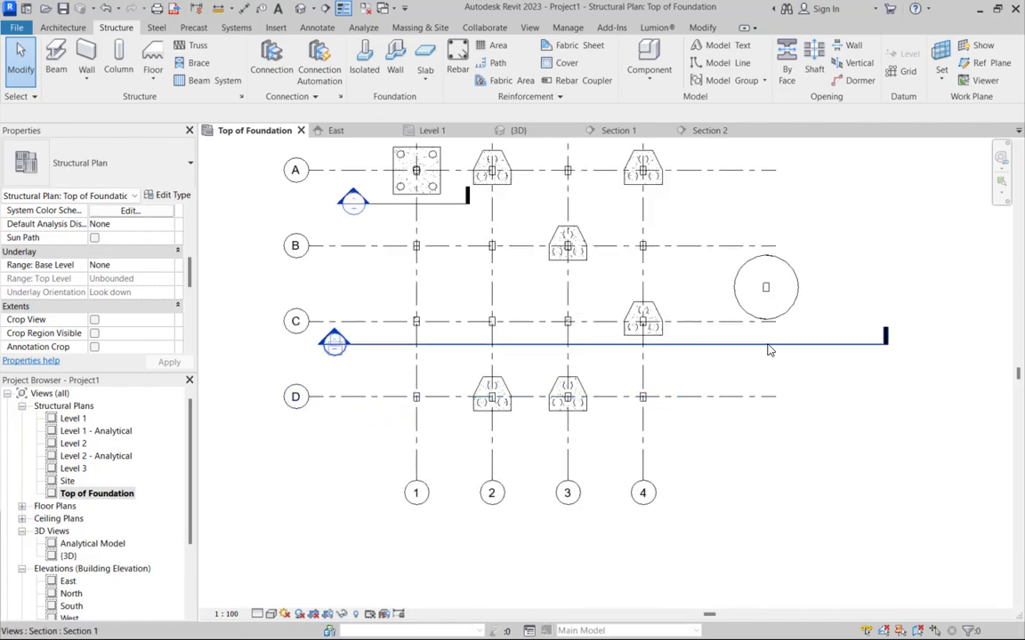
scroll(768, 348, down, 1)
scroll(761, 411, up, 1)
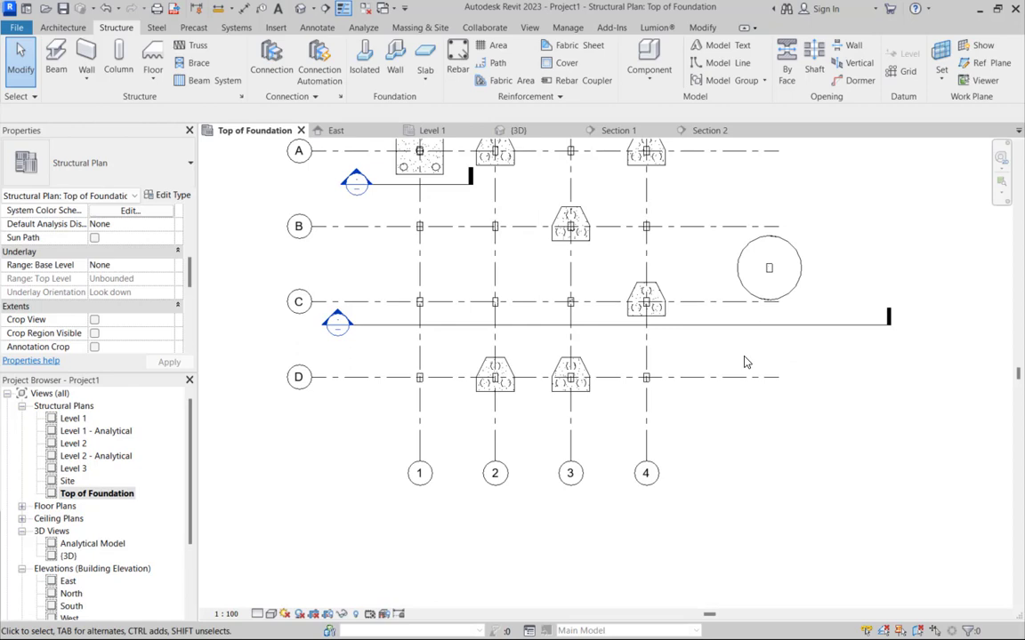